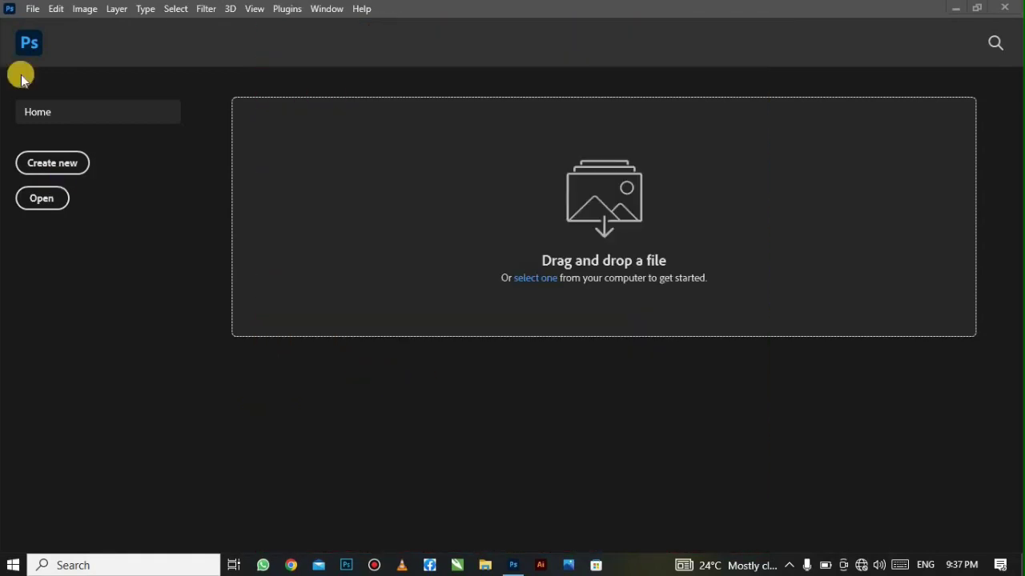
- Open the File menu from the Photoshop Home screen
{"action": "left_click", "coordinate": [30, 10]}
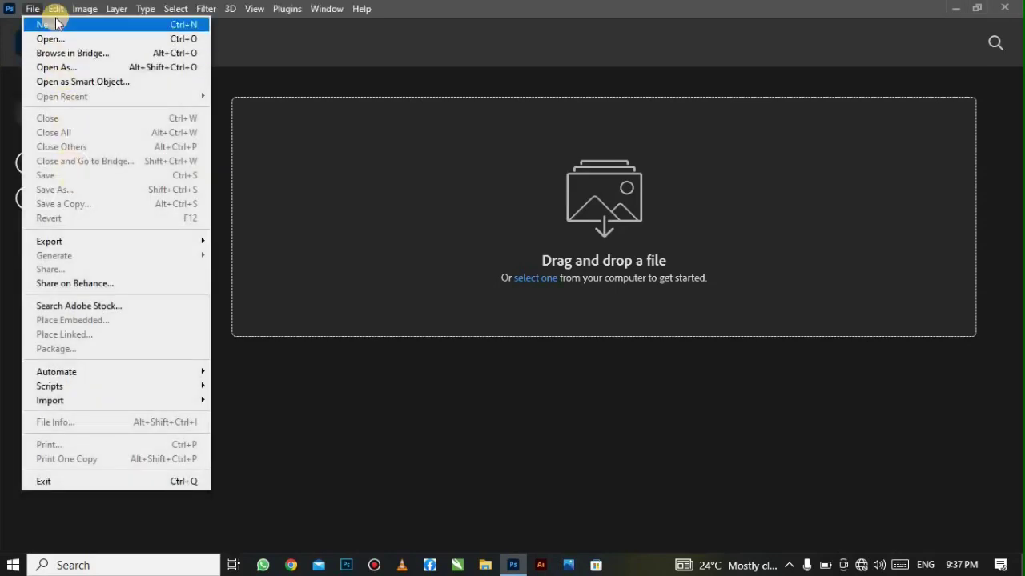
- Create a new 800 × 800 px document at 300 ppi, RGB, with a white background
{"action": "left_click", "coordinate": [56, 24]}
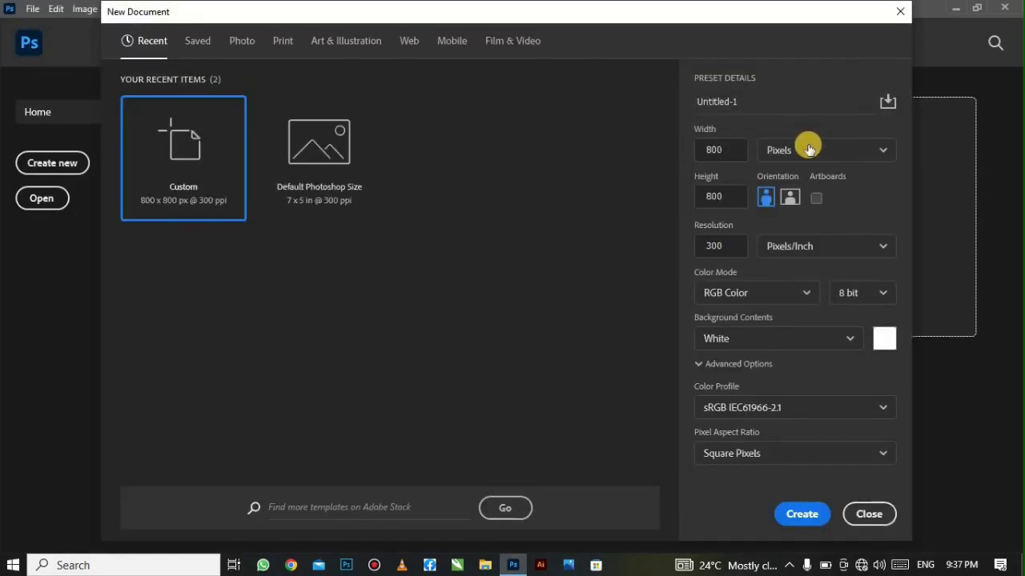
{"action": "left_click", "coordinate": [791, 160]}
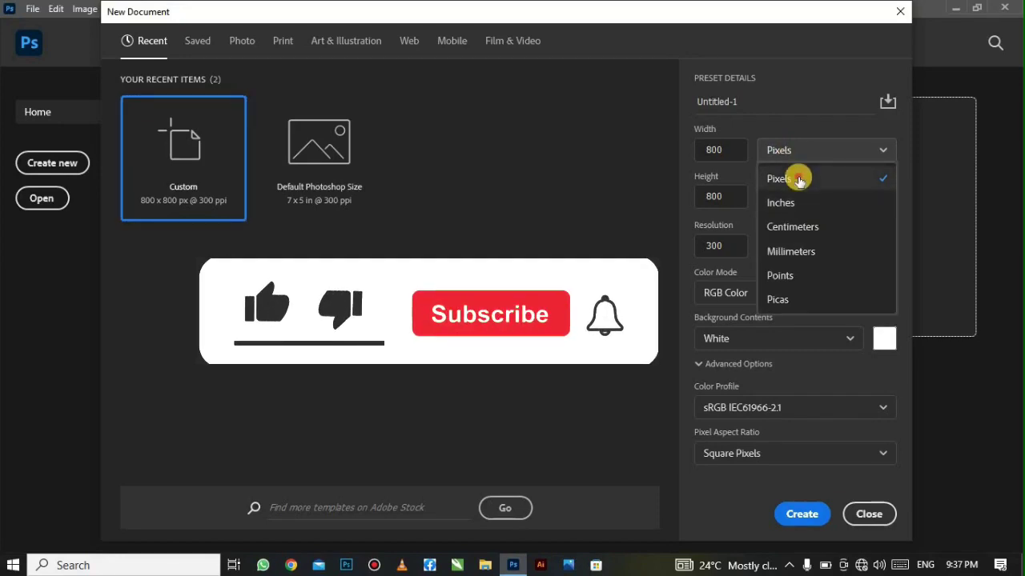
{"action": "left_click", "coordinate": [798, 180]}
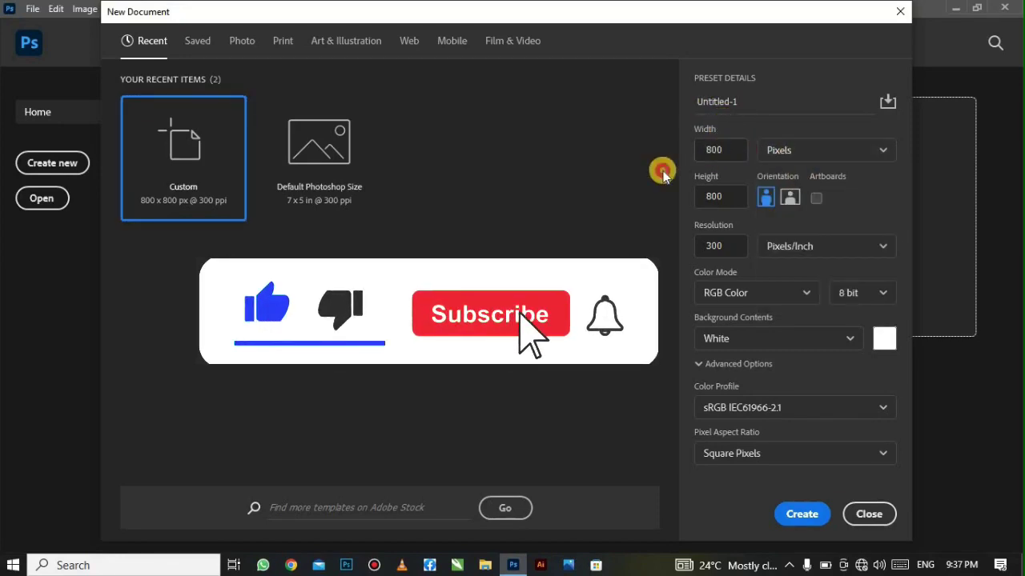
{"action": "left_click", "coordinate": [721, 194]}
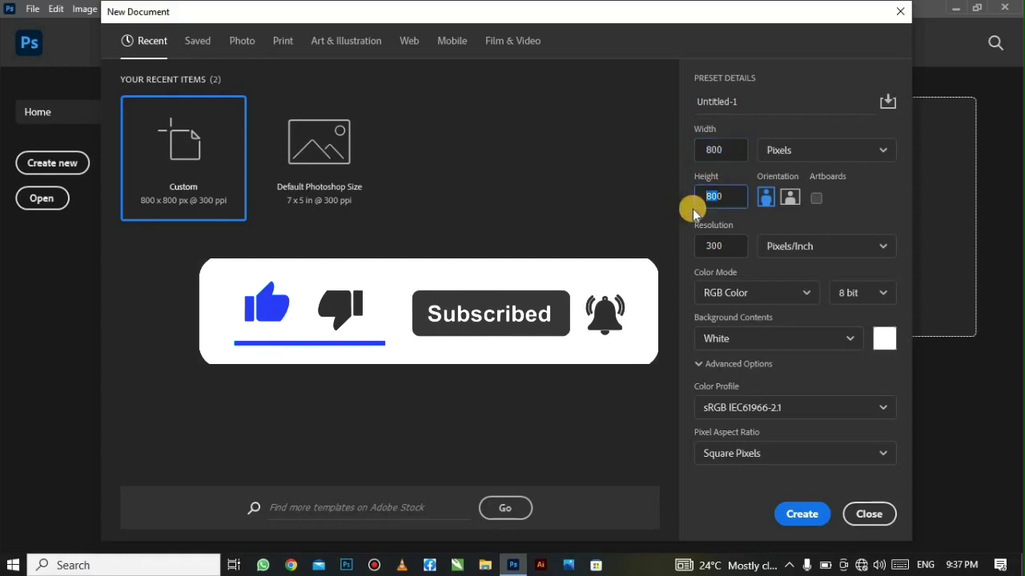
{"action": "left_click", "coordinate": [669, 269]}
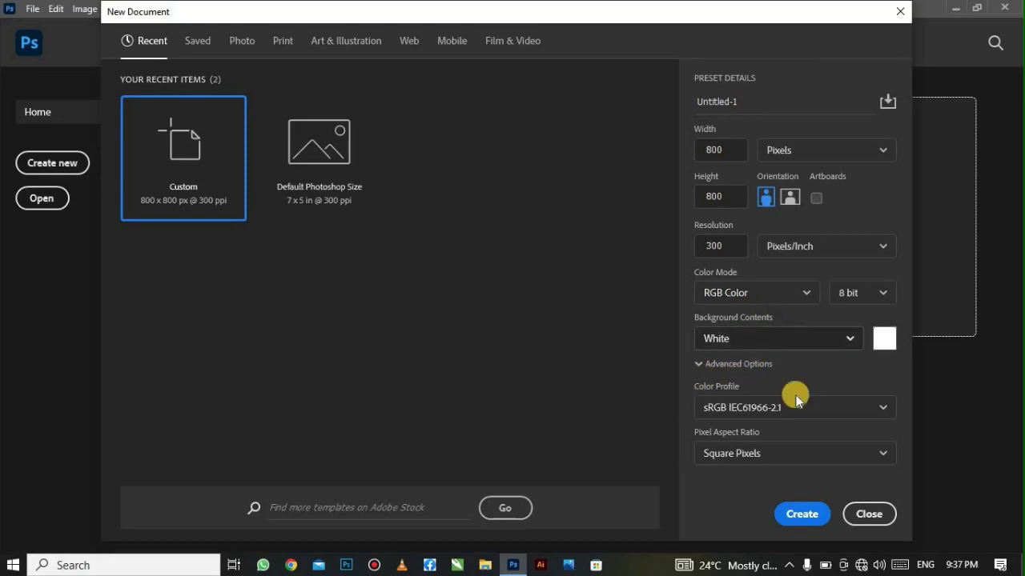
{"action": "left_click", "coordinate": [802, 515]}
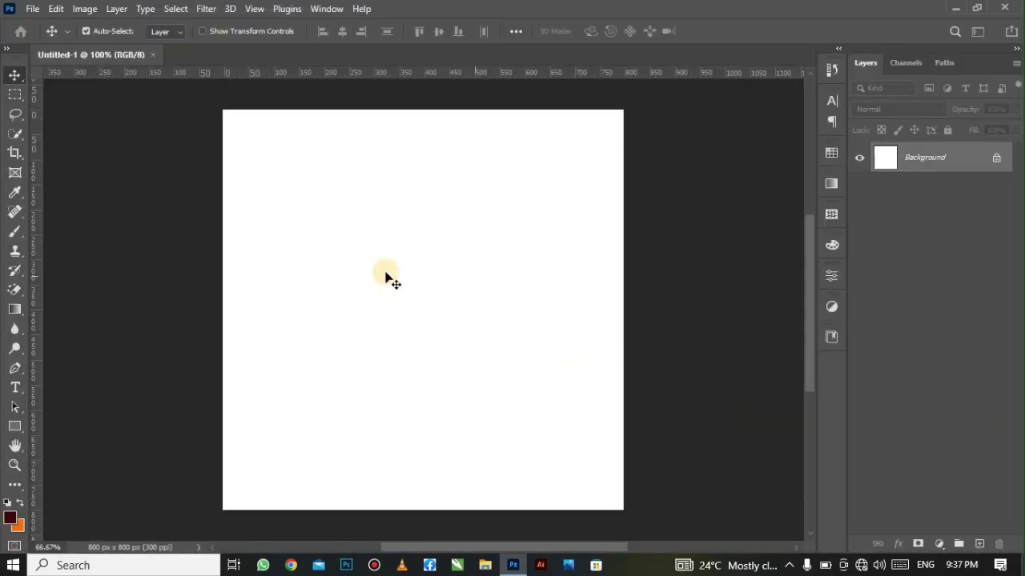
- Fit the blank 800 × 800 canvas to the window with View > Fit on Screen
{"action": "left_click", "coordinate": [254, 8]}
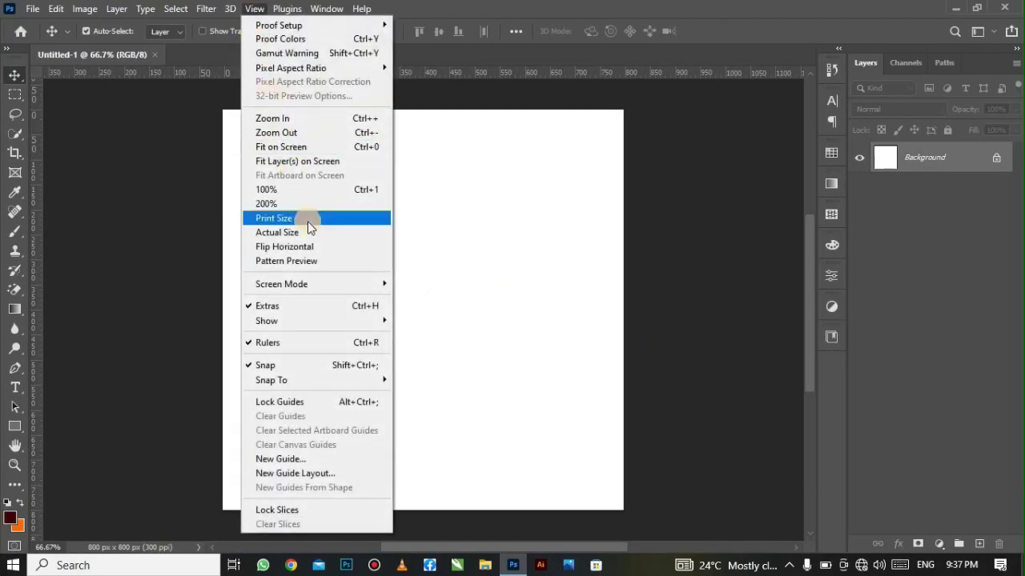
{"action": "left_click", "coordinate": [307, 147]}
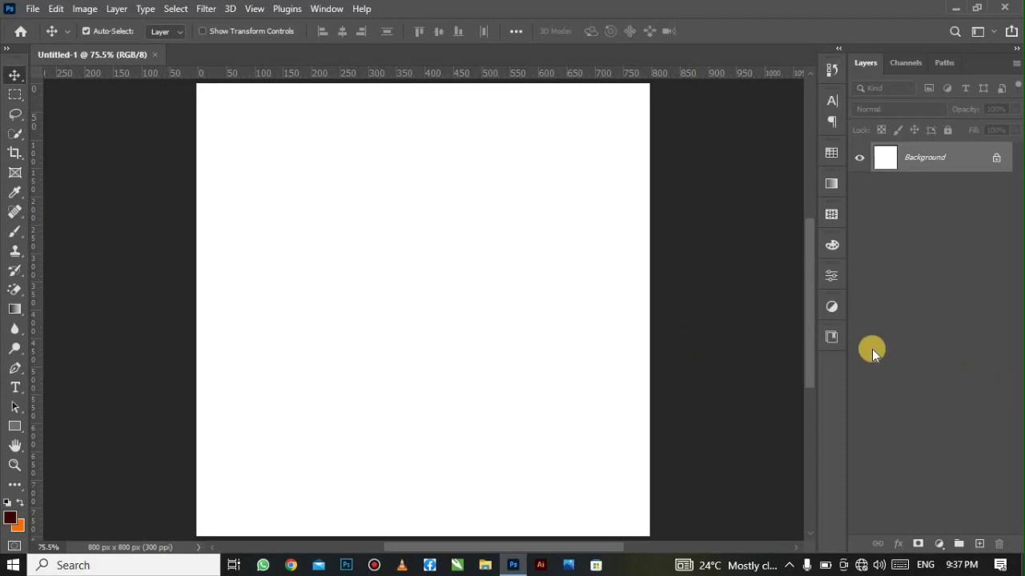
- Set the foreground colour to orange #fc5f00
{"action": "left_click", "coordinate": [10, 519]}
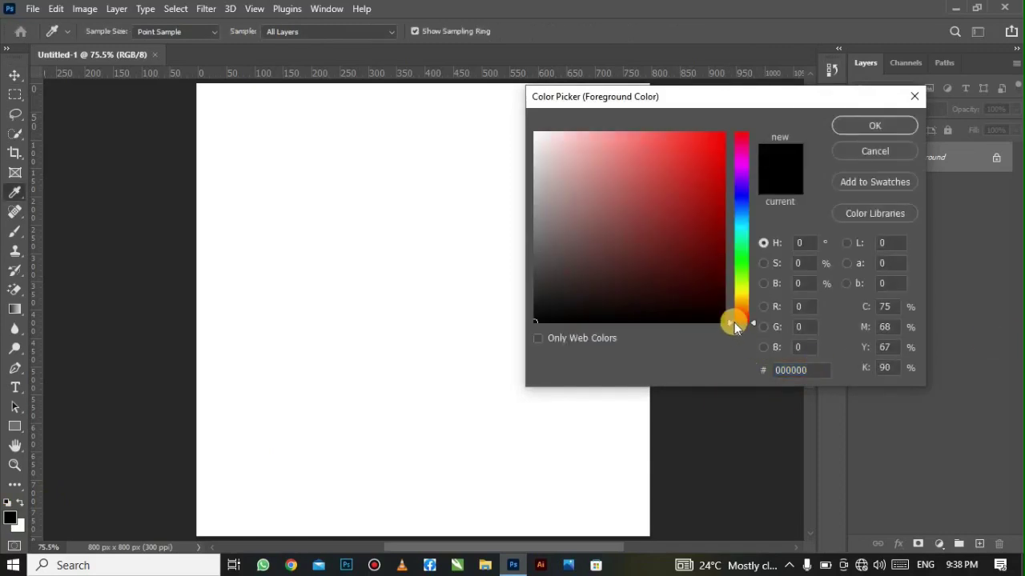
{"action": "left_click", "coordinate": [743, 311]}
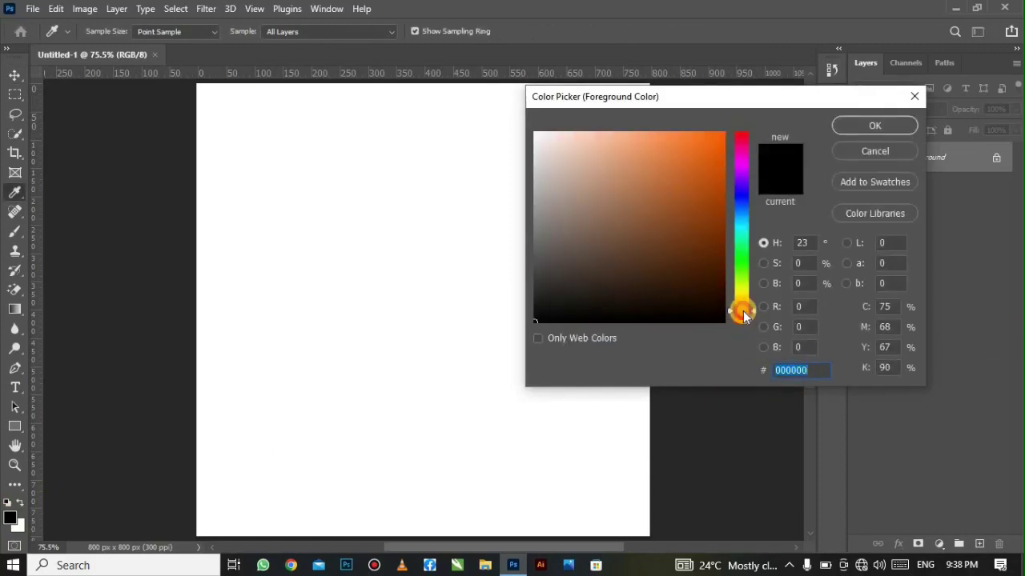
{"action": "left_click_drag", "start_coordinate": [717, 237], "coordinate": [712, 112]}
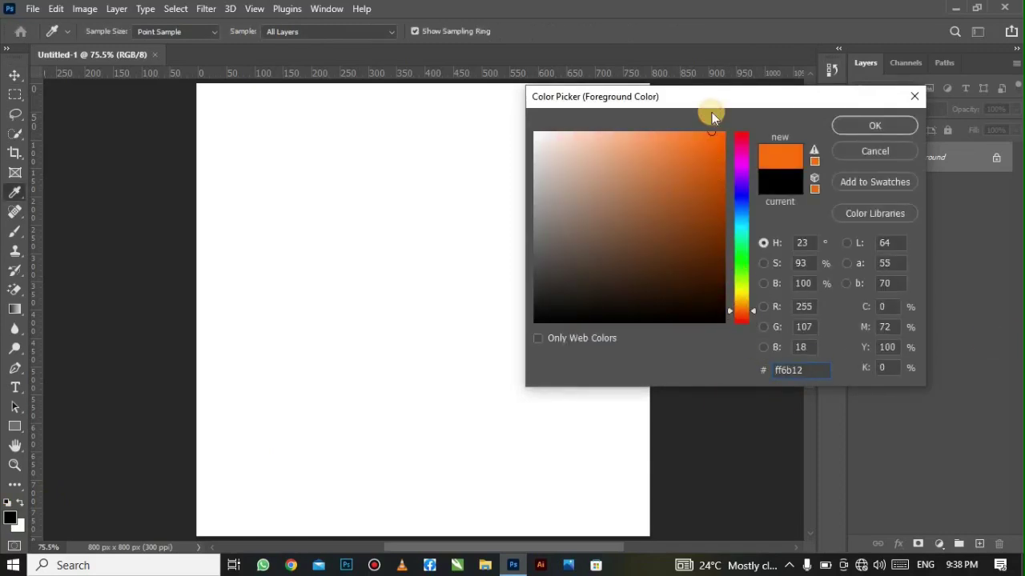
{"action": "left_click", "coordinate": [725, 134]}
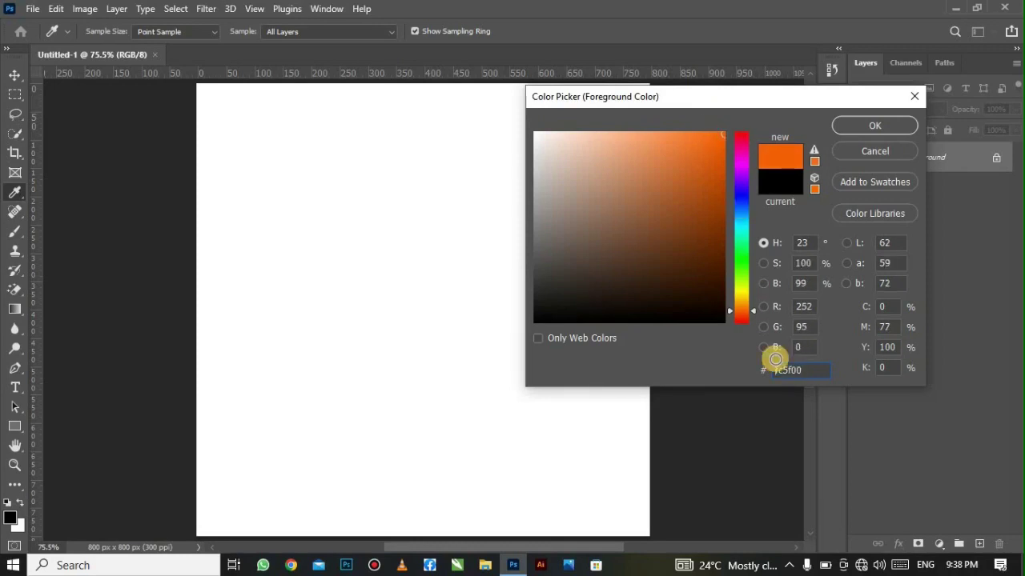
{"action": "left_click_drag", "start_coordinate": [803, 370], "coordinate": [759, 378]}
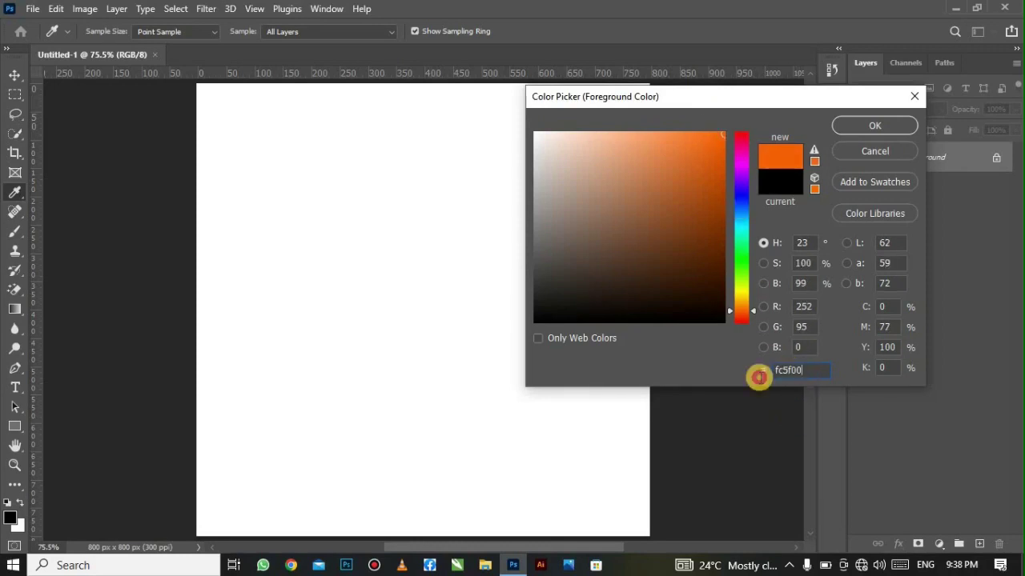
{"action": "left_click", "coordinate": [875, 124]}
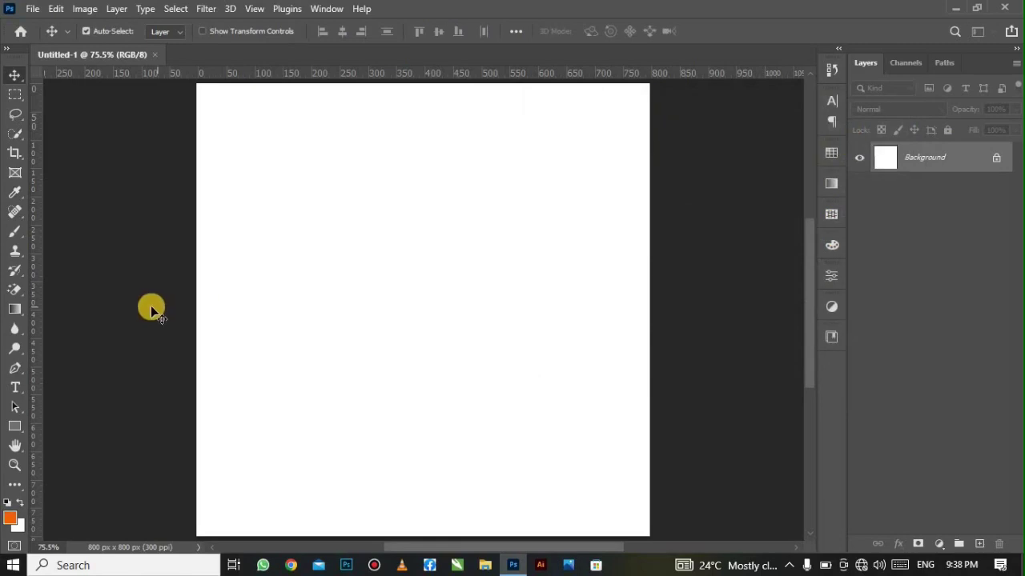
- Fill the white Background layer with the orange using the Paint Bucket
{"action": "left_click", "coordinate": [22, 314]}
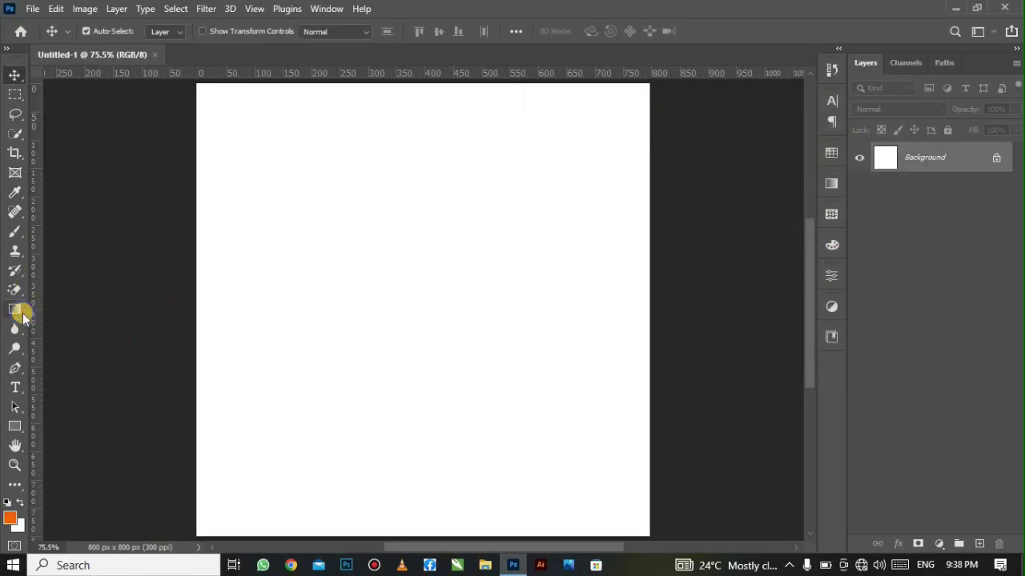
{"action": "left_click", "coordinate": [72, 324]}
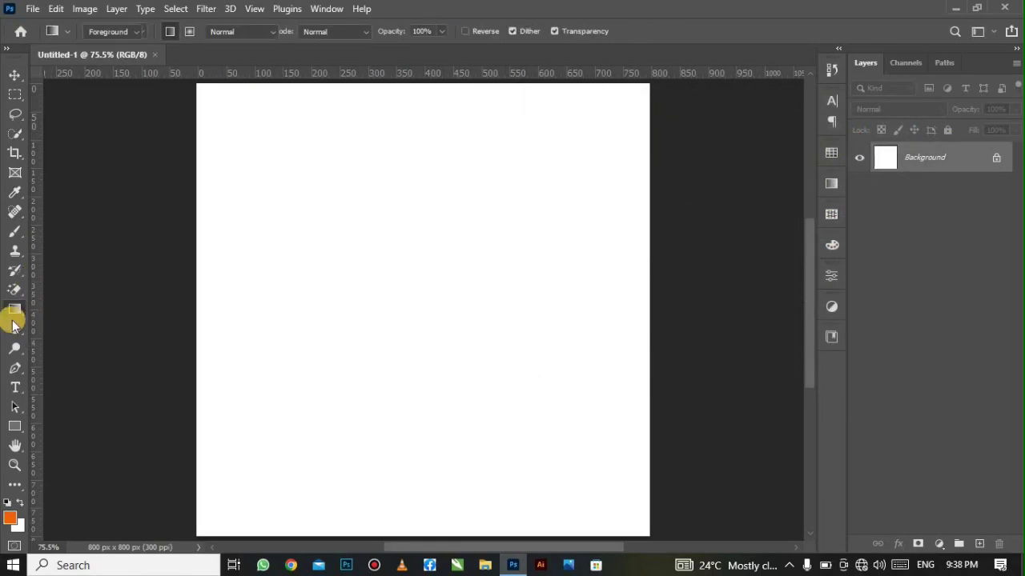
{"action": "left_click", "coordinate": [307, 312]}
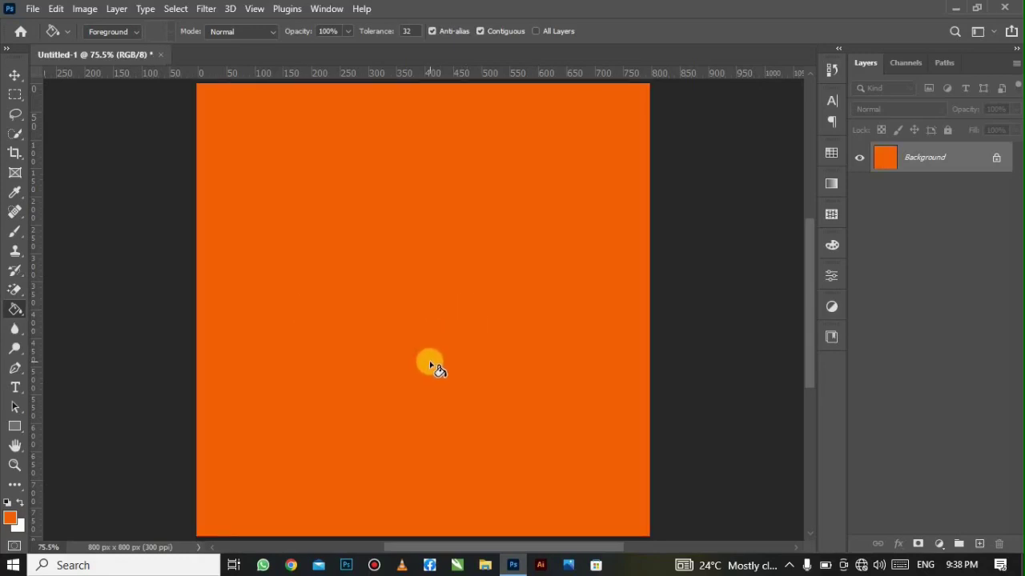
{"action": "left_click", "coordinate": [14, 76]}
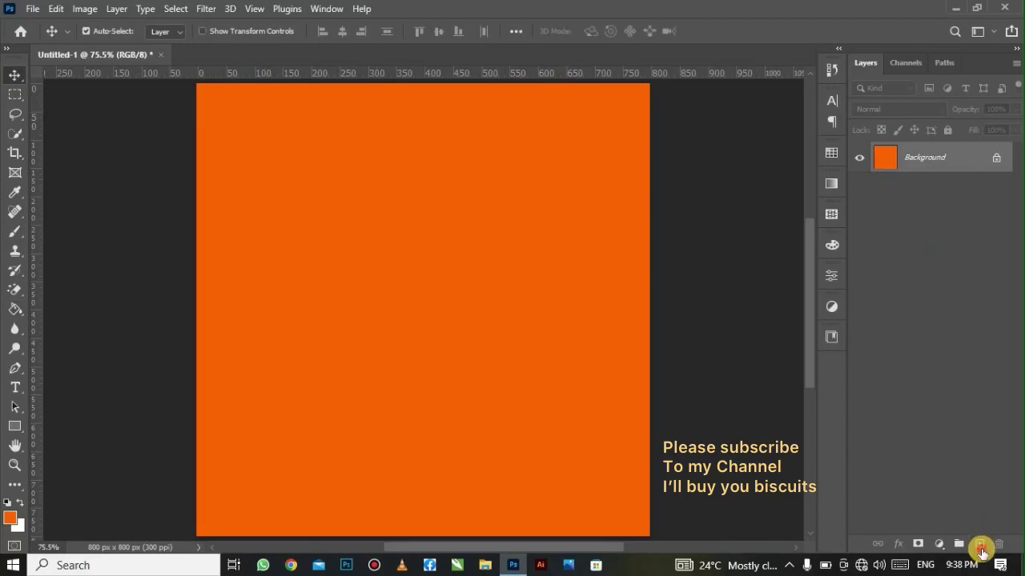
- Embed the arena photo and stretch it across the full canvas width
{"action": "left_click", "coordinate": [981, 549]}
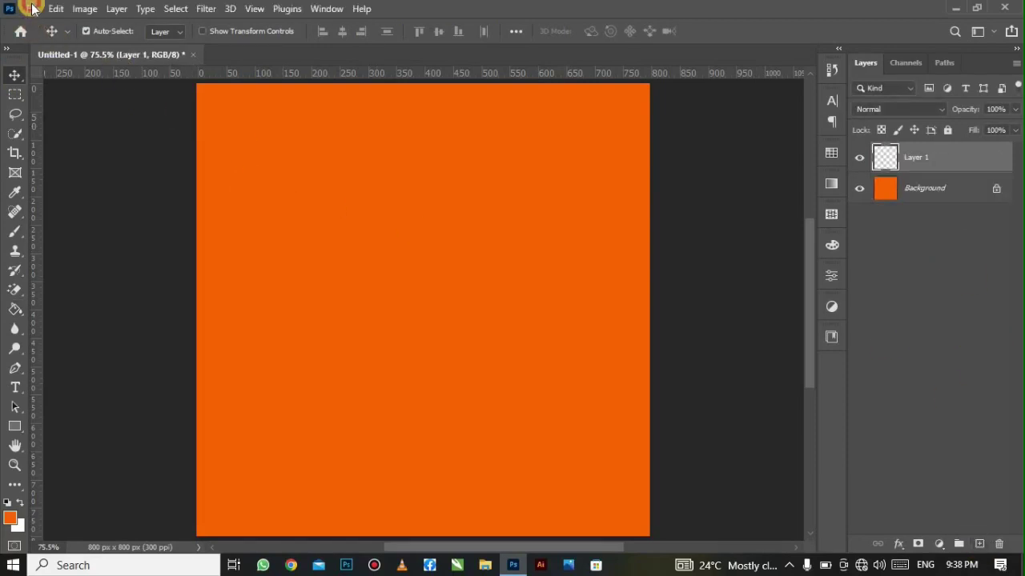
{"action": "left_click", "coordinate": [33, 9]}
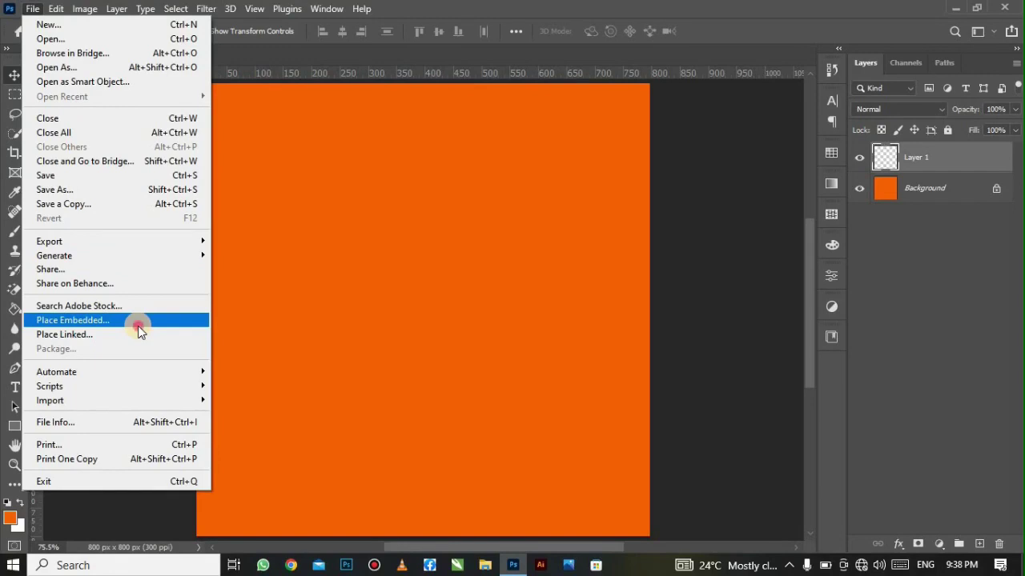
{"action": "left_click", "coordinate": [138, 326]}
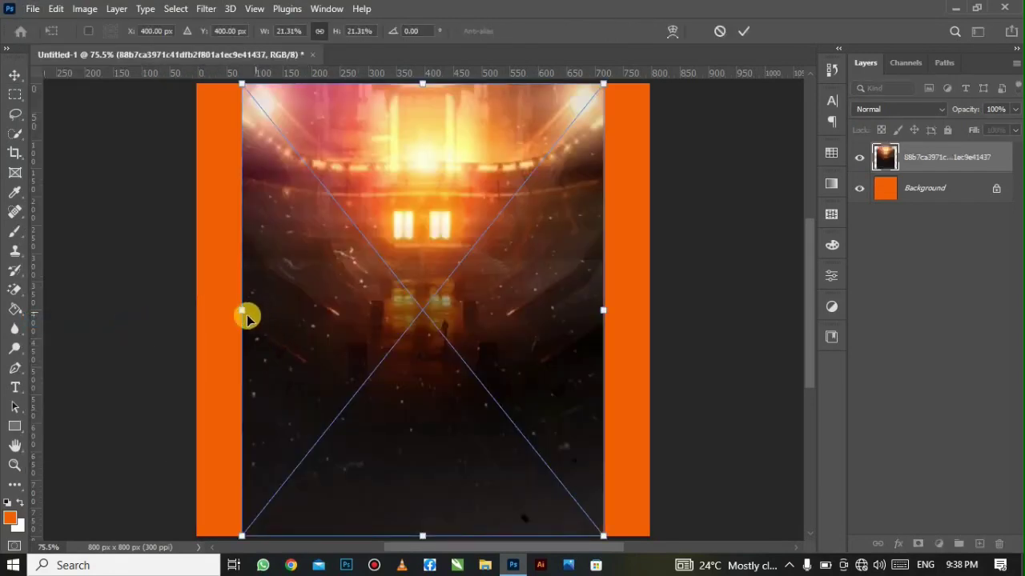
{"action": "left_click_drag", "start_coordinate": [220, 316], "coordinate": [183, 309]}
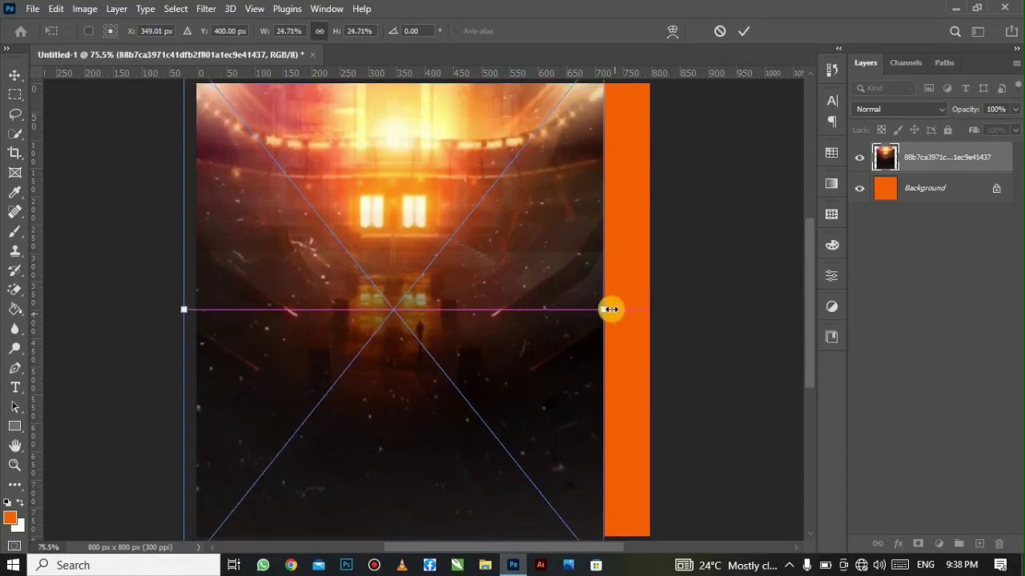
{"action": "left_click_drag", "start_coordinate": [614, 306], "coordinate": [663, 305]}
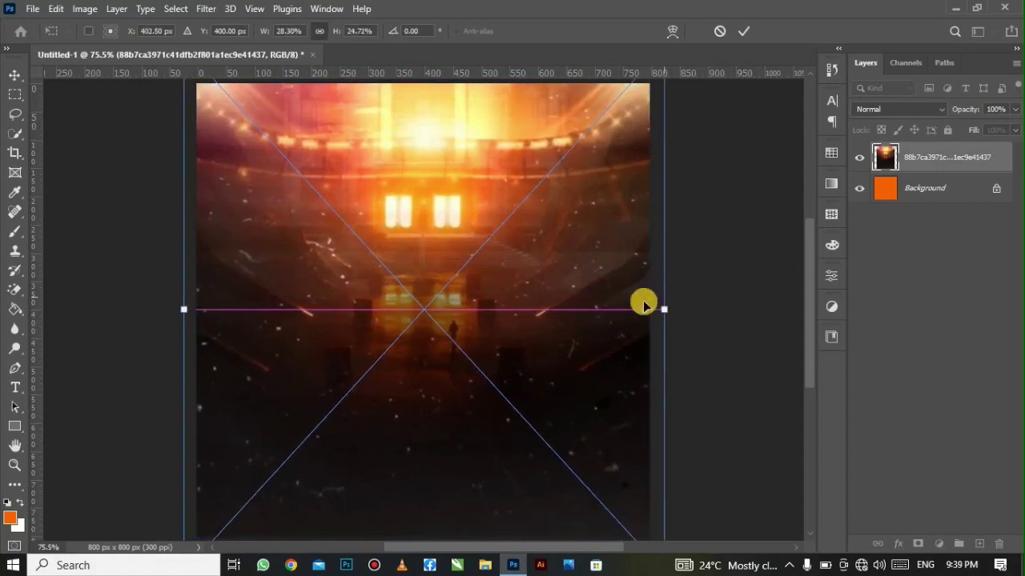
{"action": "left_click", "coordinate": [739, 32]}
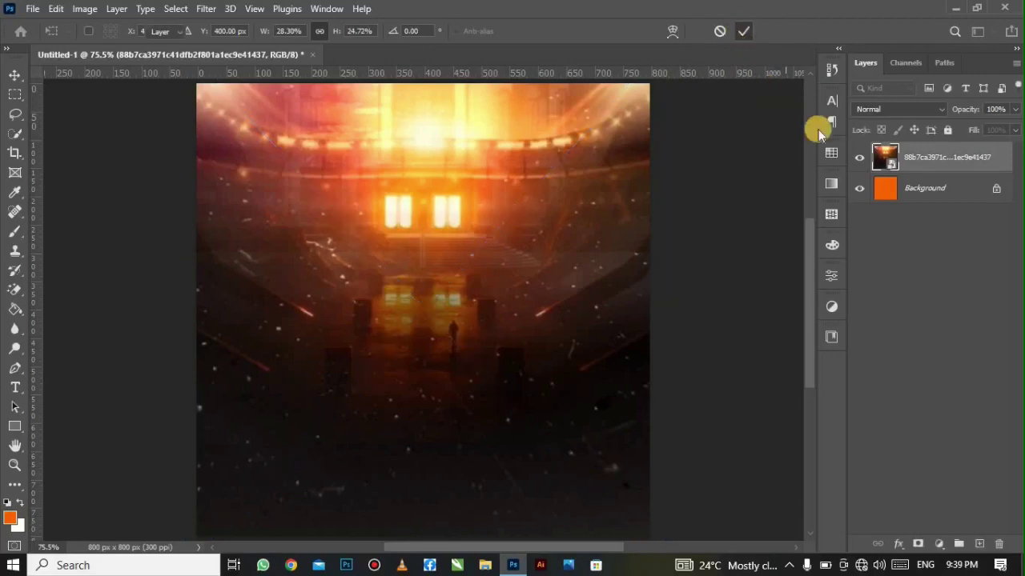
- Rasterize the arena layer, convert it to a Smart Object, and blend it in Linear Light
{"action": "right_click", "coordinate": [919, 163]}
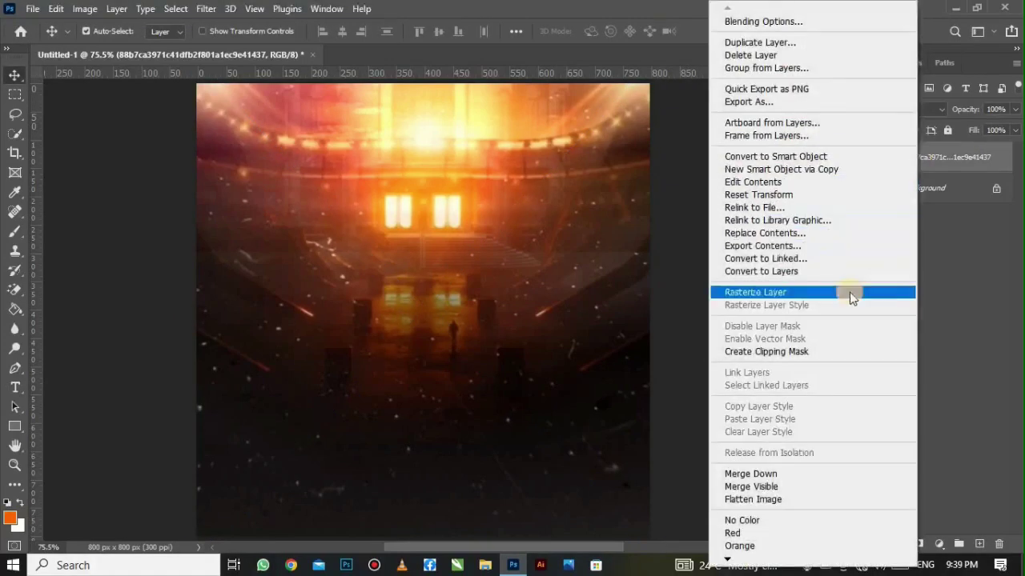
{"action": "left_click", "coordinate": [849, 292]}
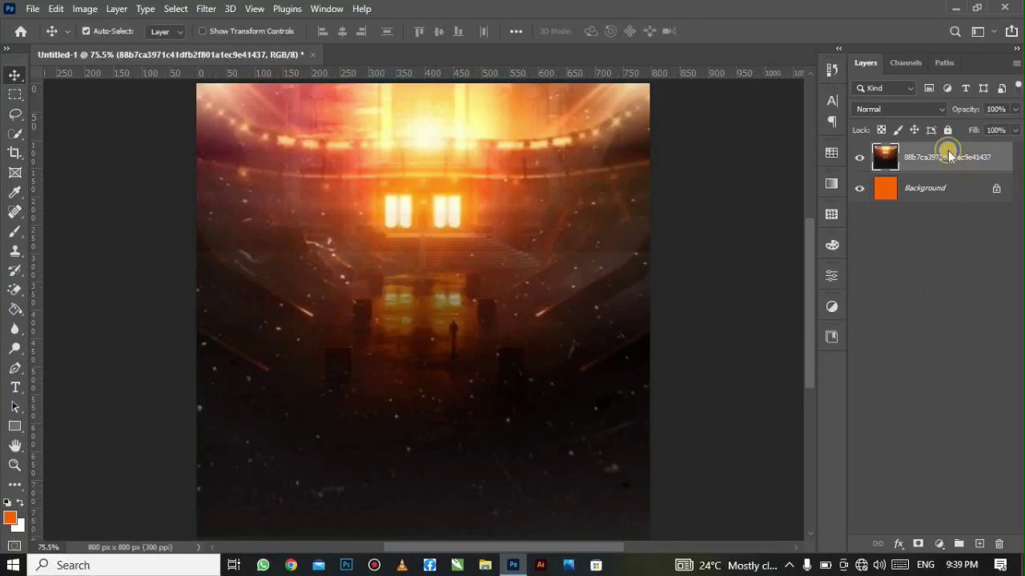
{"action": "right_click", "coordinate": [948, 156]}
{"action": "left_click", "coordinate": [881, 206]}
{"action": "left_click", "coordinate": [880, 105]}
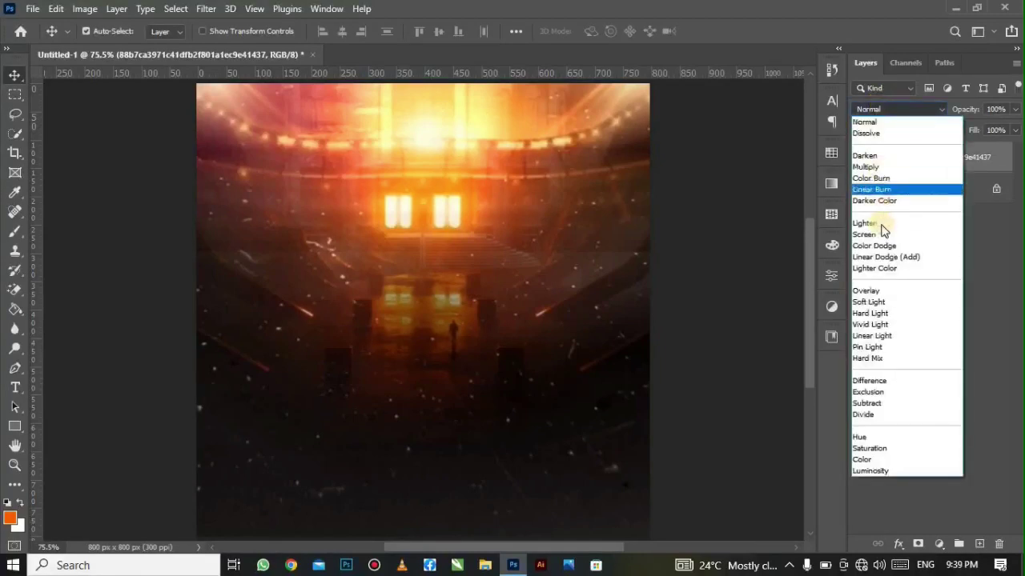
{"action": "left_click", "coordinate": [890, 336]}
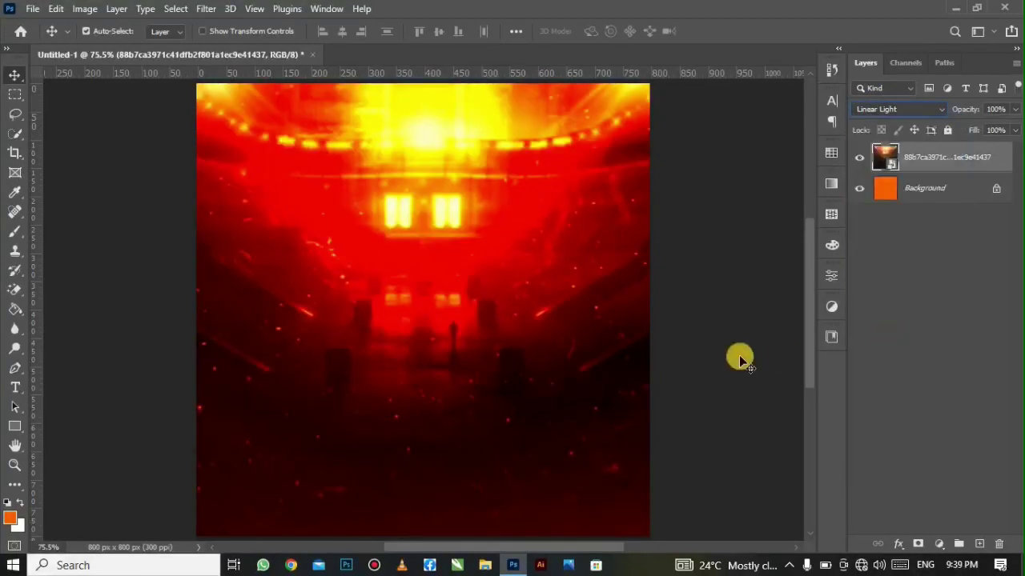
- Embed the orange grunge texture and set its blend mode to Darker Color
{"action": "left_click", "coordinate": [32, 8]}
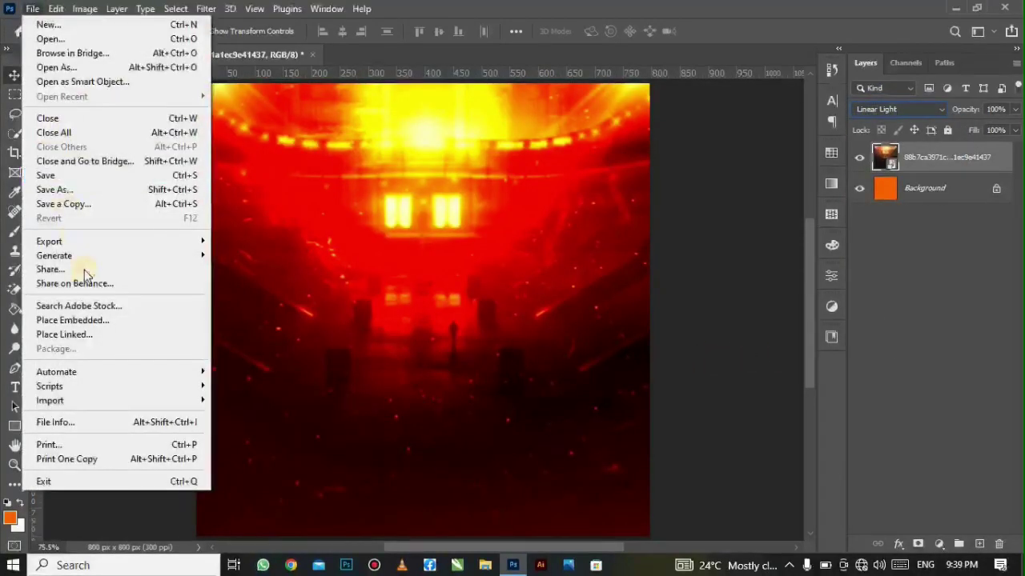
{"action": "left_click", "coordinate": [64, 320]}
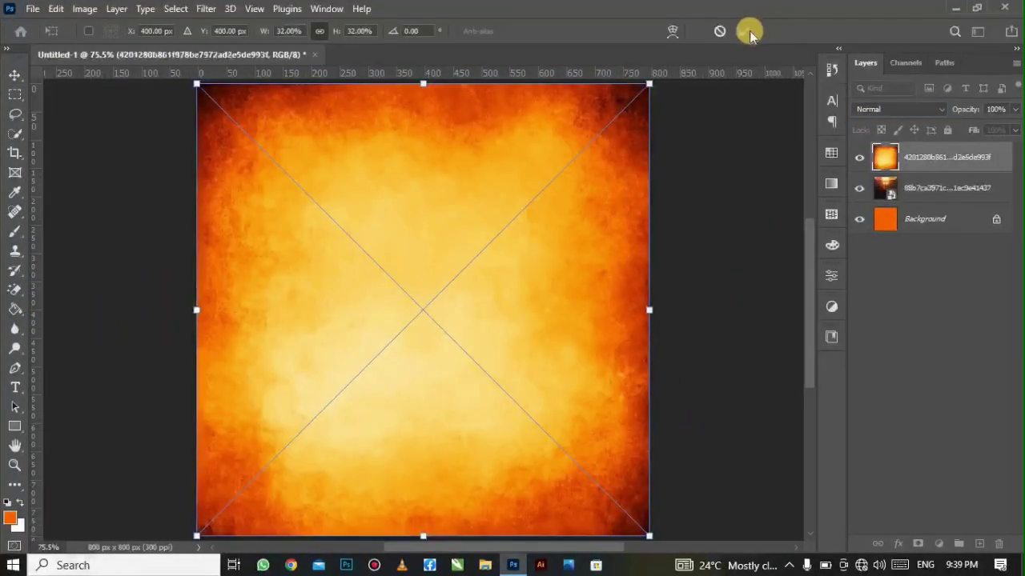
{"action": "left_click", "coordinate": [748, 31]}
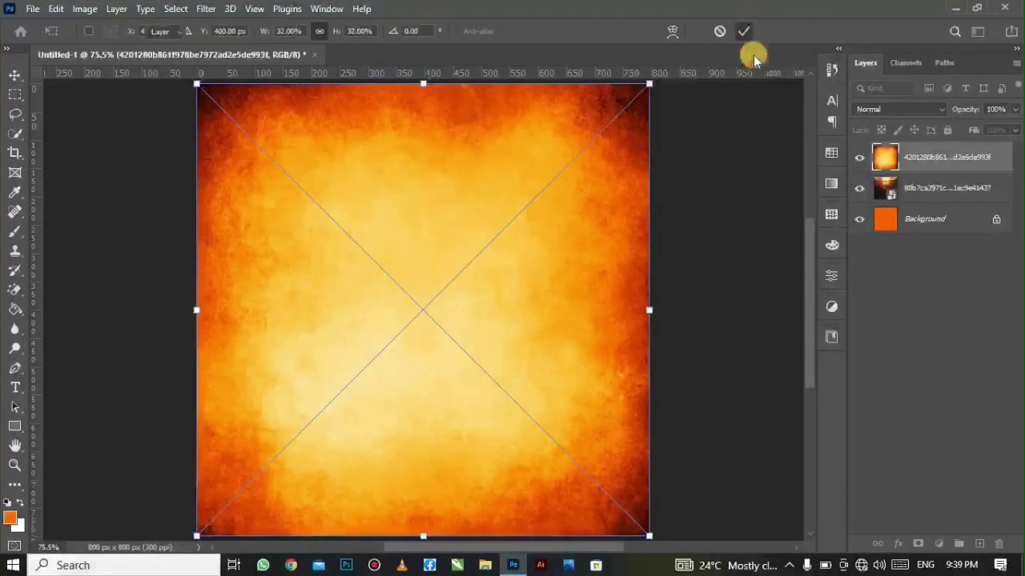
{"action": "left_click", "coordinate": [899, 112]}
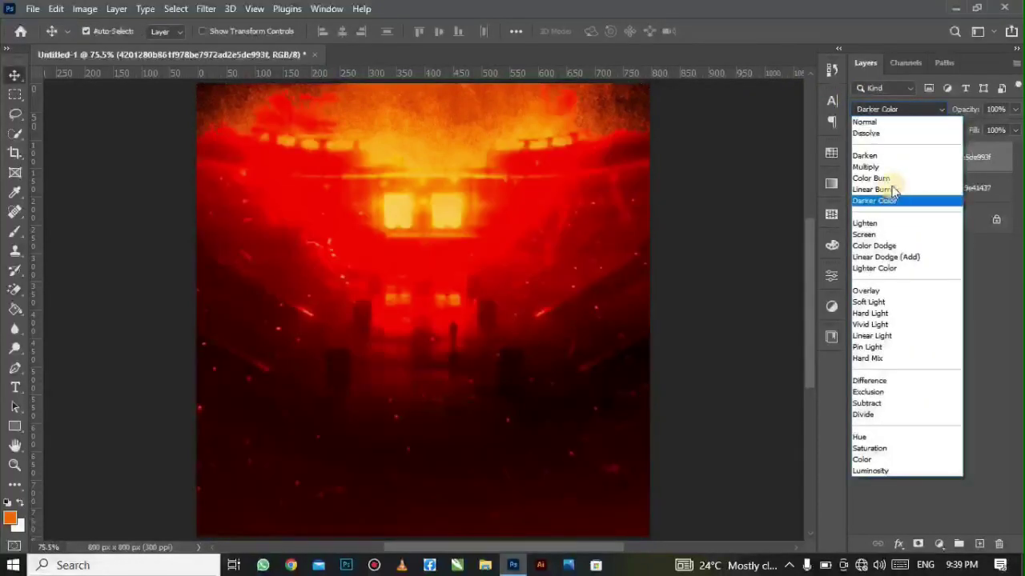
{"action": "left_click", "coordinate": [891, 189]}
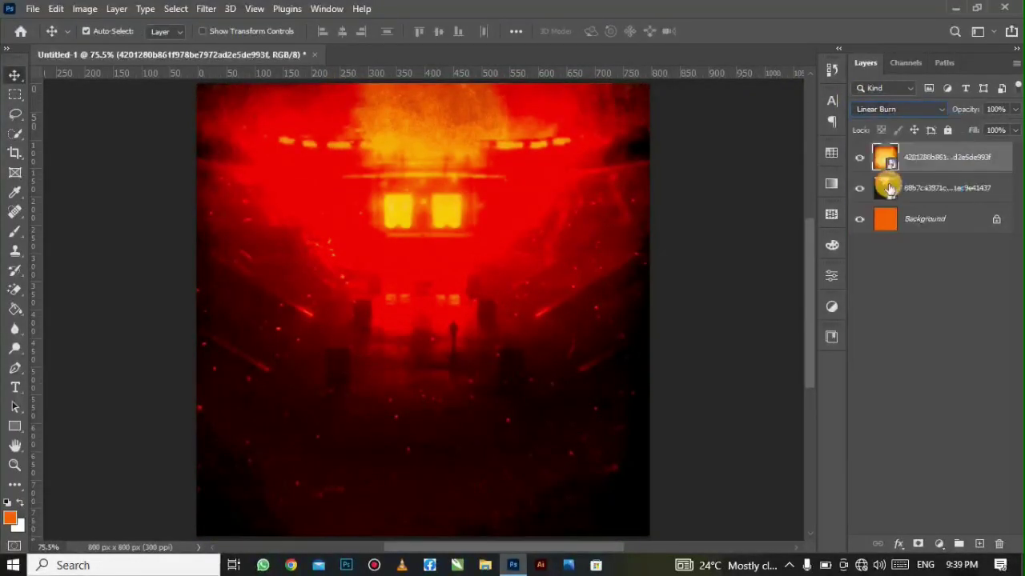
{"action": "left_click", "coordinate": [883, 109]}
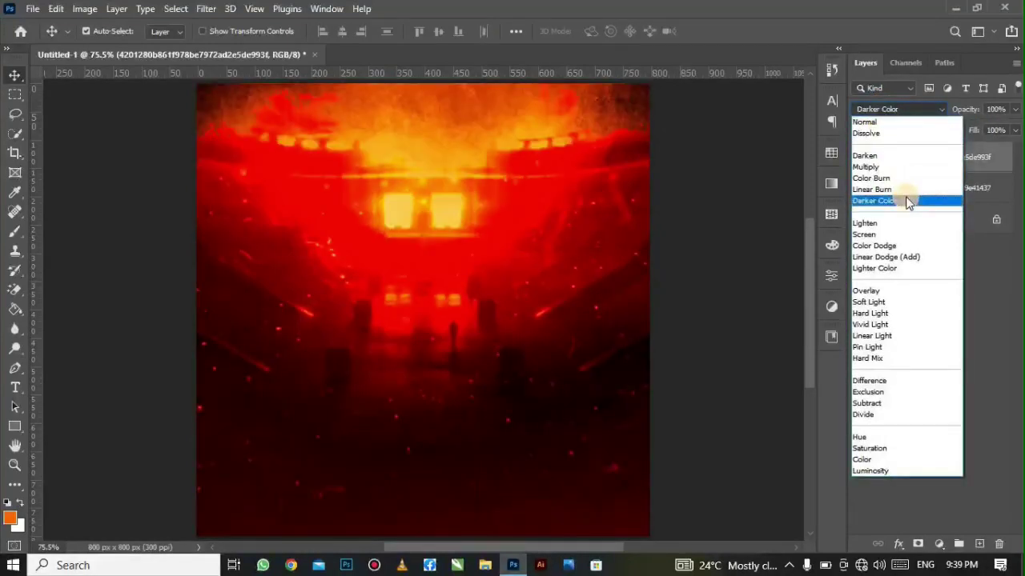
{"action": "left_click", "coordinate": [907, 201]}
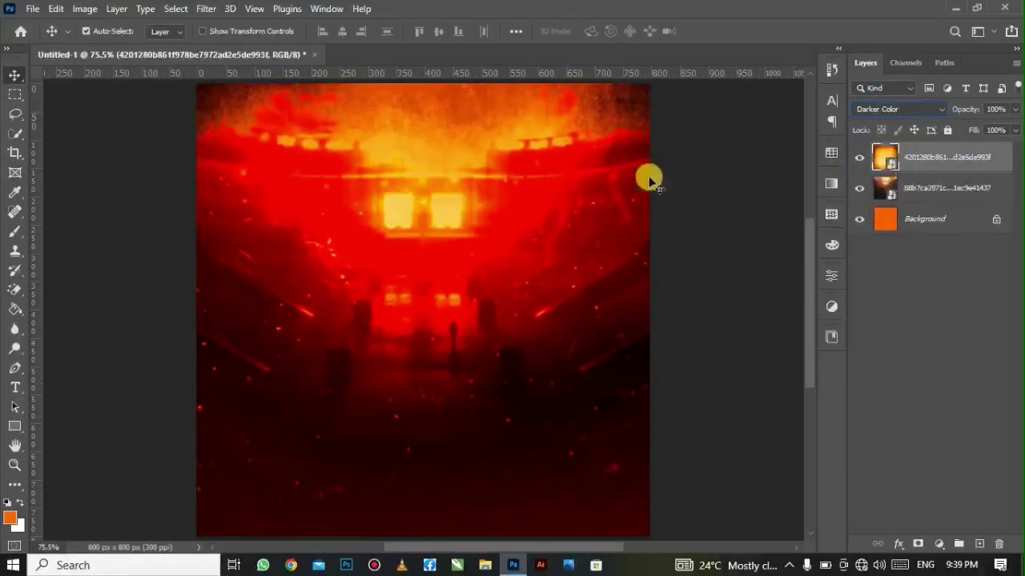
- Embed IMG_5420, stretch it over the whole canvas, and blend it in Soft Light
{"action": "left_click", "coordinate": [33, 9]}
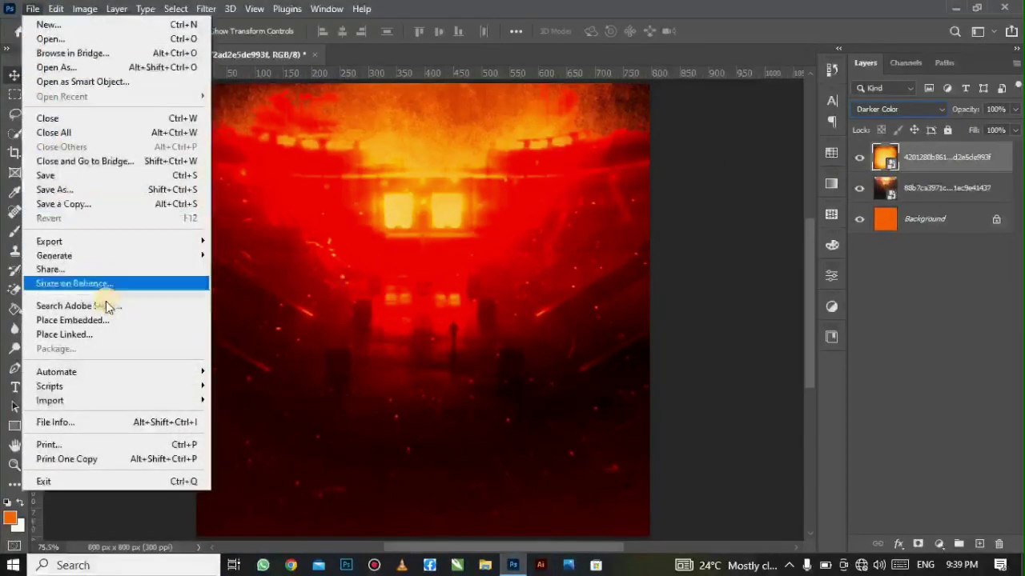
{"action": "left_click", "coordinate": [112, 321]}
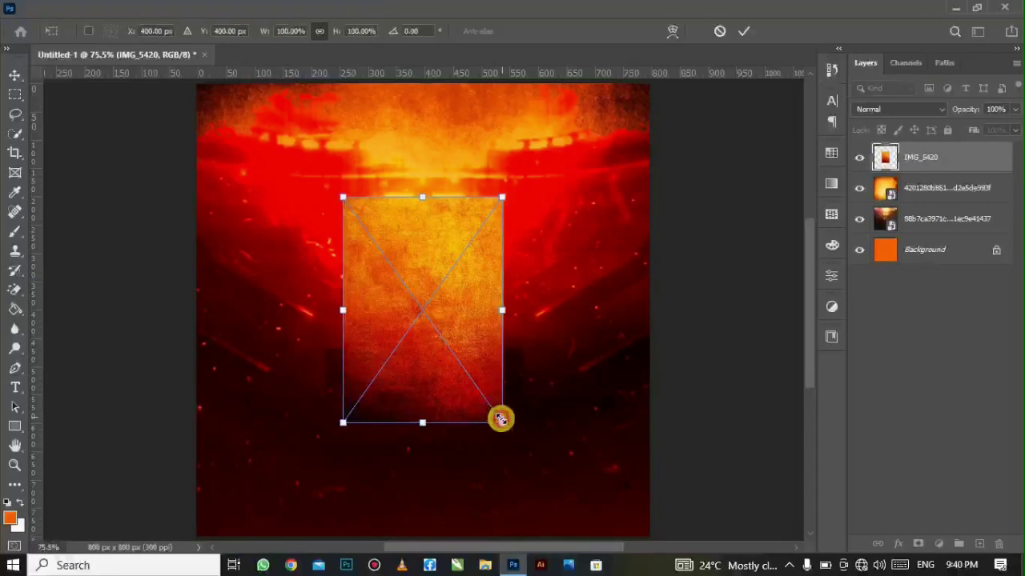
{"action": "left_click_drag", "start_coordinate": [501, 422], "coordinate": [658, 535]}
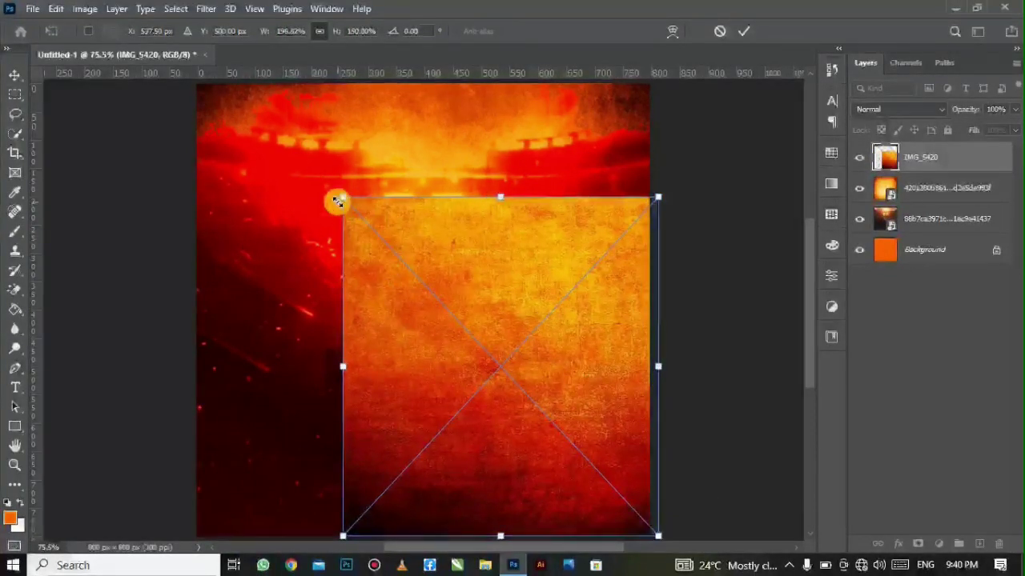
{"action": "left_click_drag", "start_coordinate": [337, 201], "coordinate": [188, 94]}
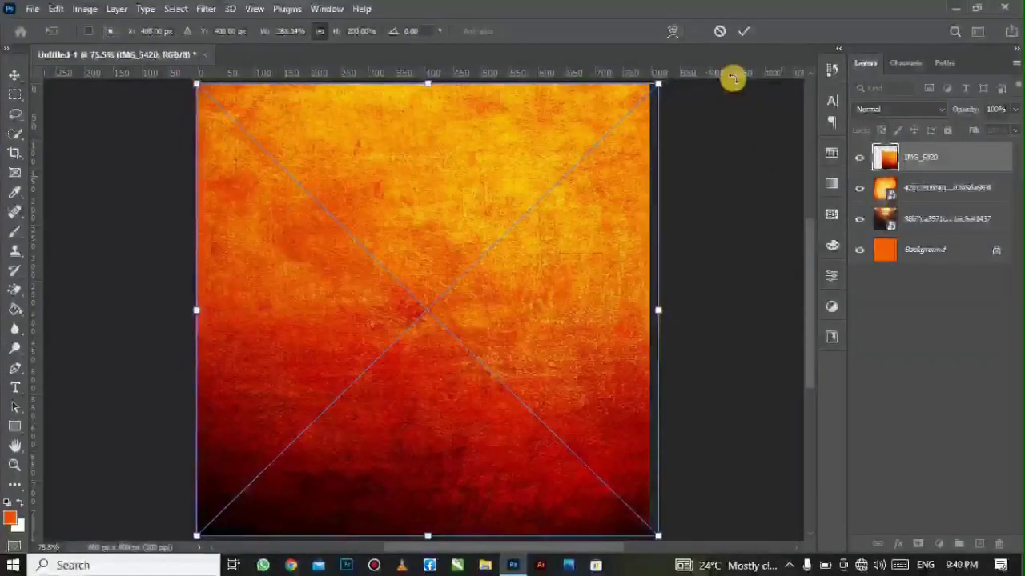
{"action": "left_click", "coordinate": [739, 32]}
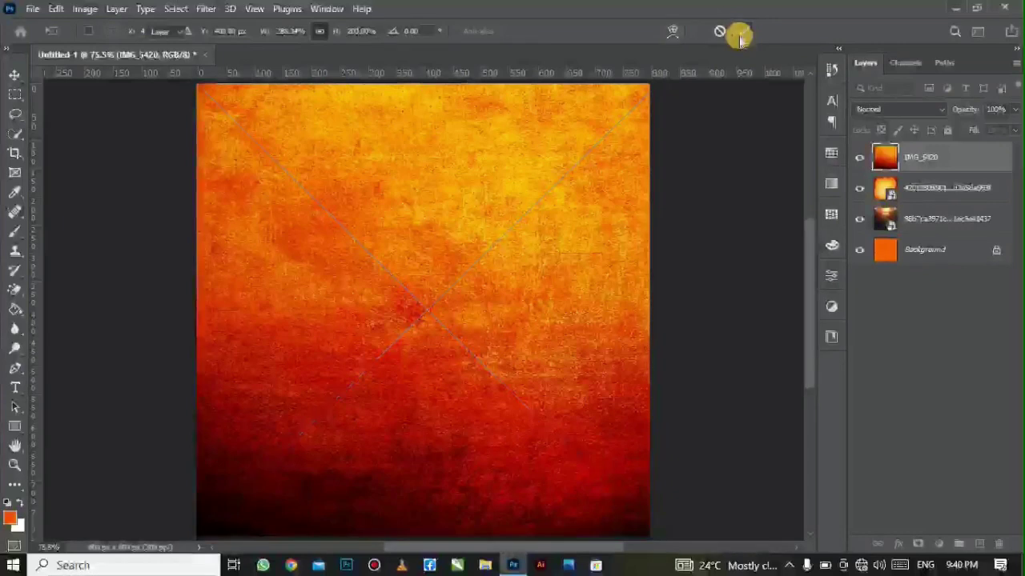
{"action": "left_click", "coordinate": [890, 109]}
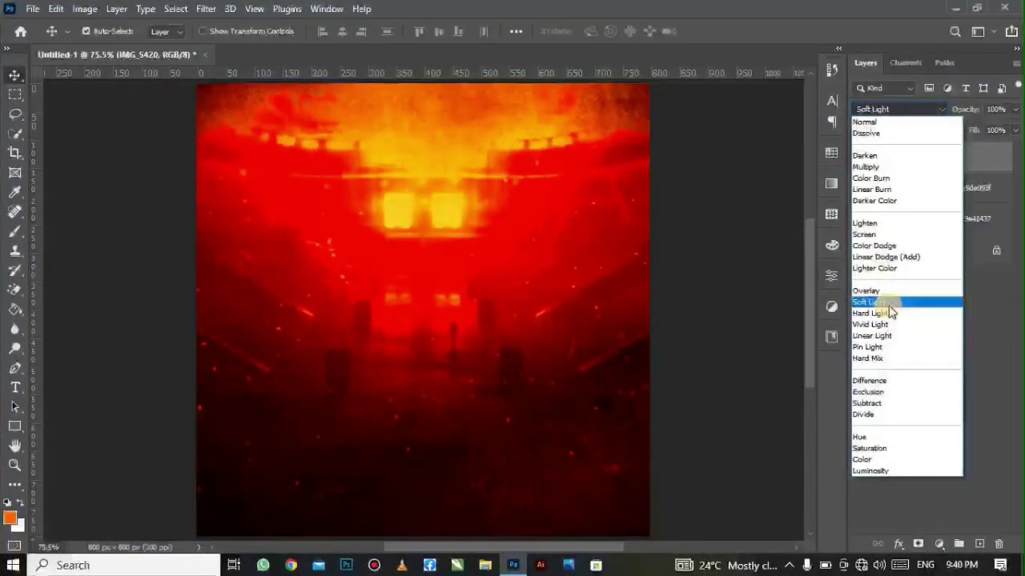
{"action": "left_click", "coordinate": [888, 307]}
{"action": "left_click", "coordinate": [927, 198]}
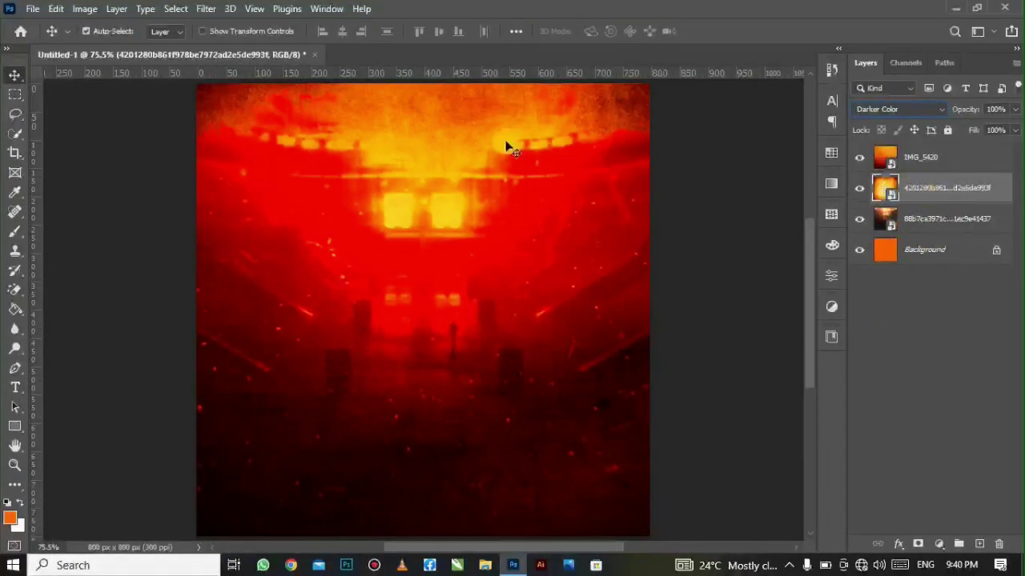
- Apply a Spin Radial Blur of amount 4 to the orange texture layer
{"action": "left_click", "coordinate": [201, 13]}
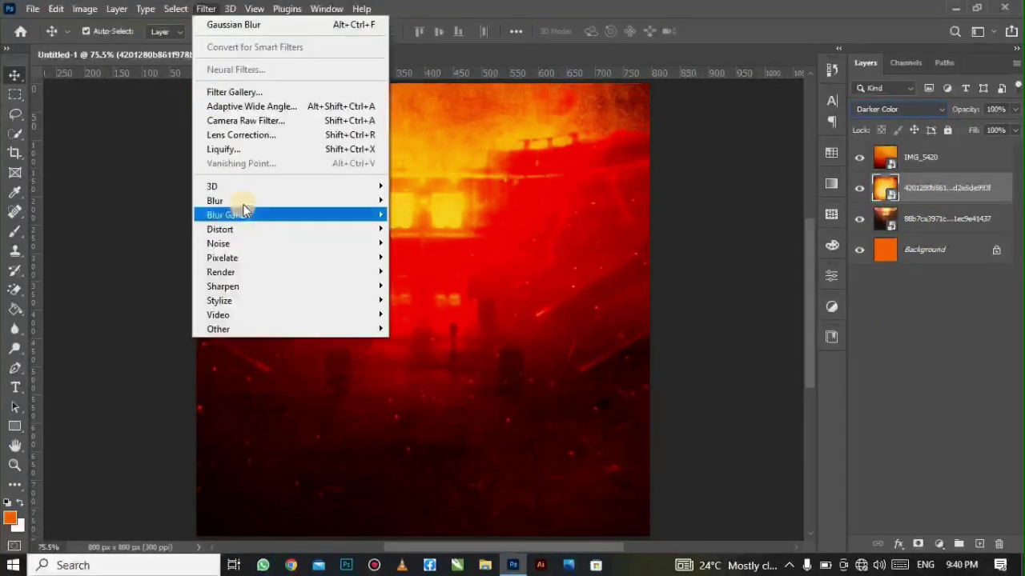
{"action": "mouse_move", "coordinate": [229, 201]}
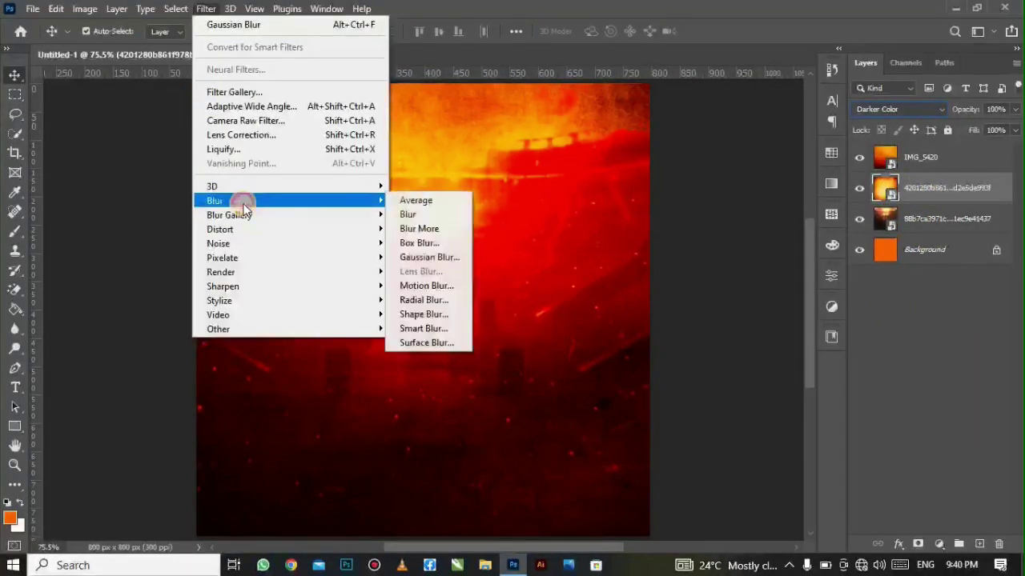
{"action": "left_click", "coordinate": [436, 301]}
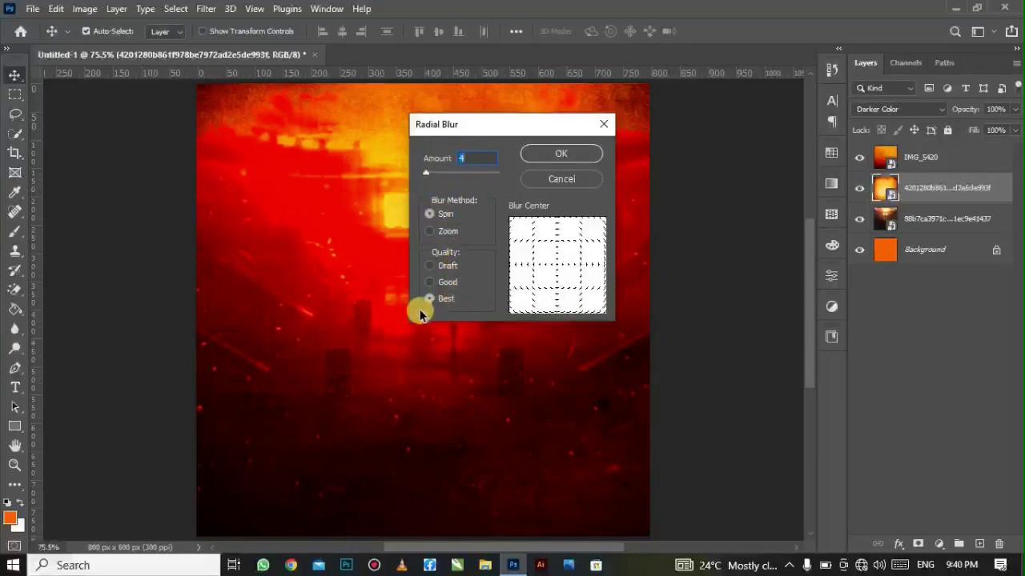
{"action": "left_click", "coordinate": [529, 159]}
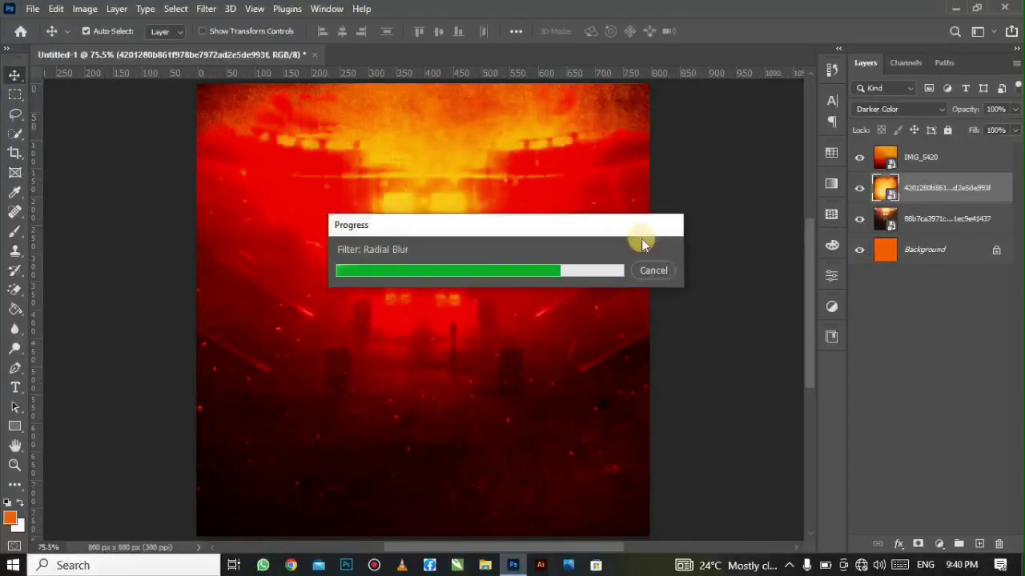
- Apply the same Spin Radial Blur, amount 4, to the IMG_5420 layer
{"action": "left_click", "coordinate": [920, 157]}
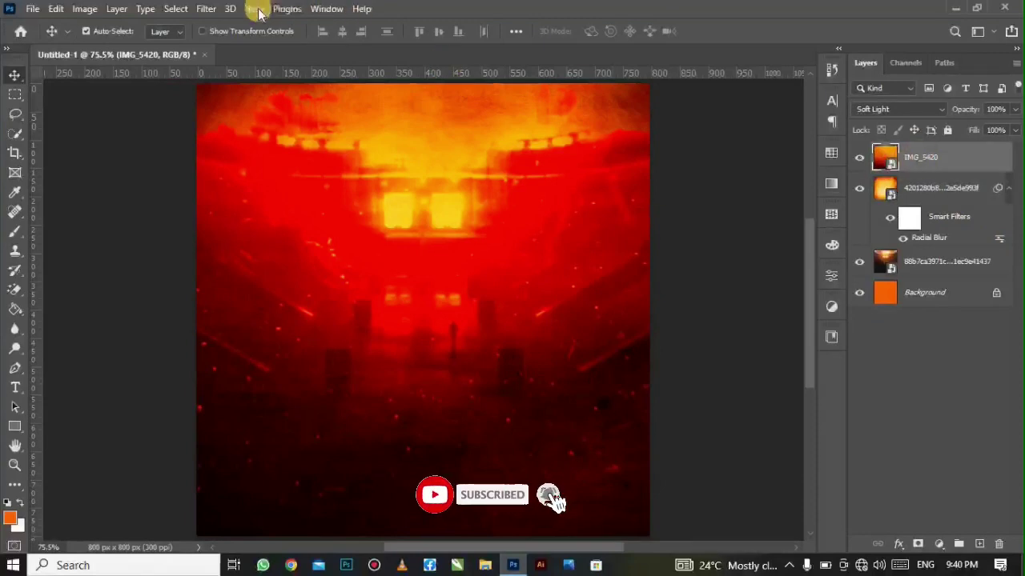
{"action": "left_click", "coordinate": [210, 10]}
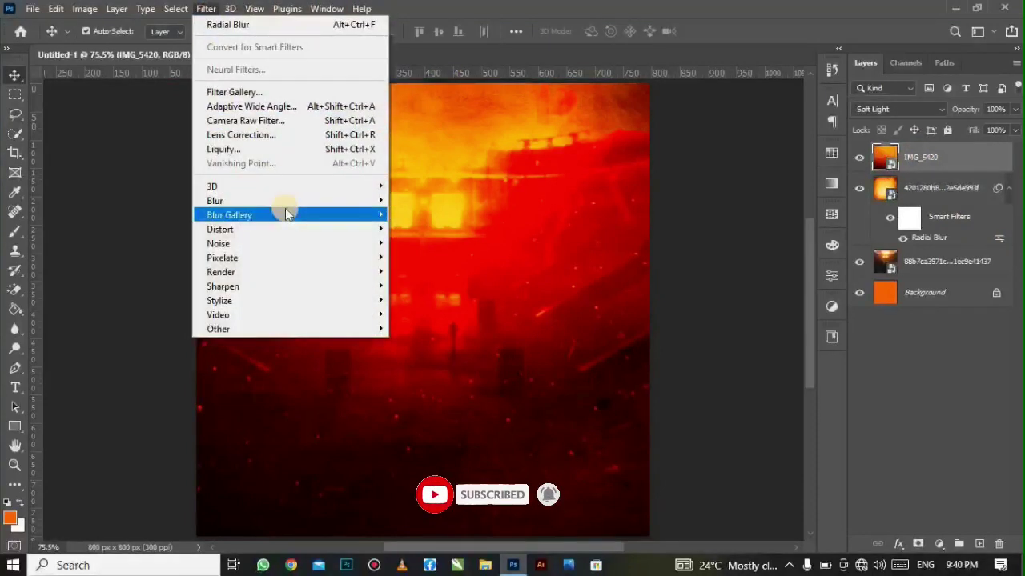
{"action": "mouse_move", "coordinate": [274, 201]}
{"action": "left_click", "coordinate": [432, 299]}
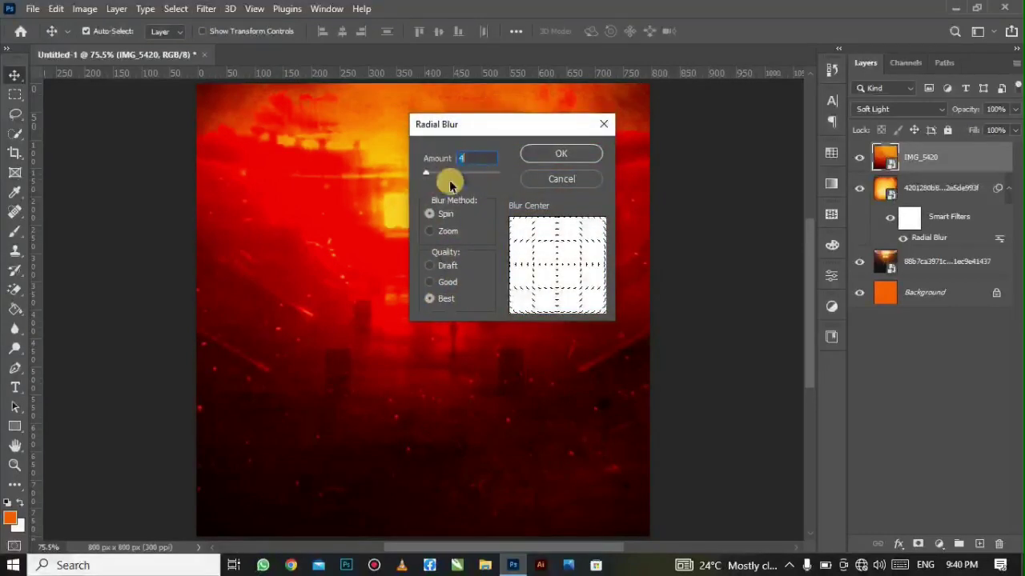
{"action": "left_click", "coordinate": [566, 157]}
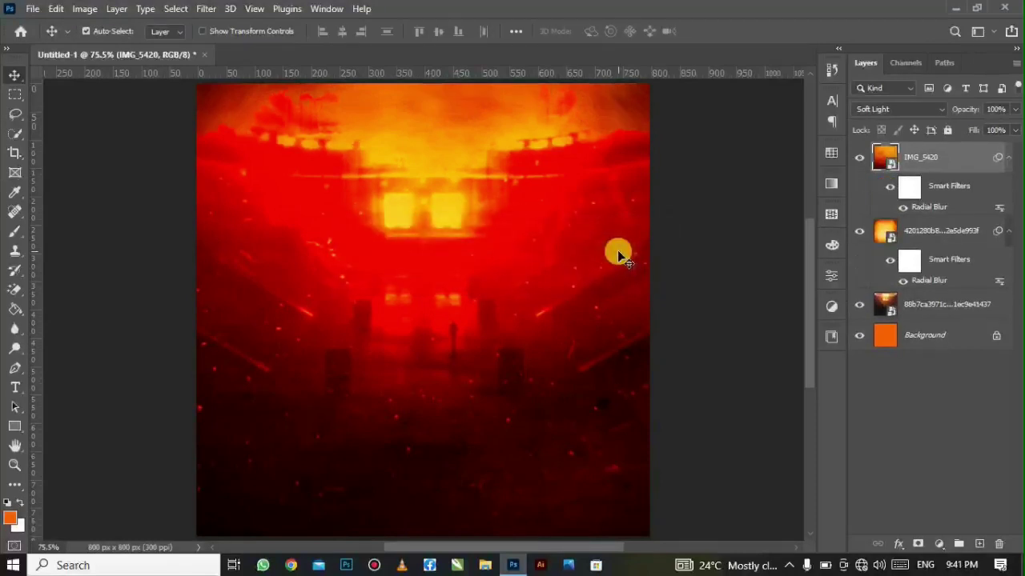
{"action": "left_click", "coordinate": [33, 8]}
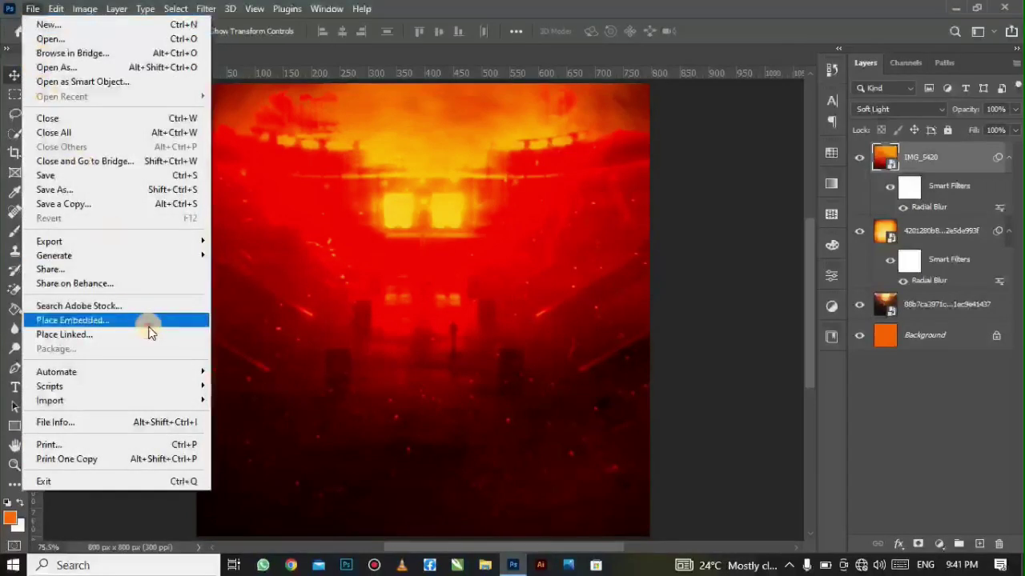
- Embed the IMG_5575 band photo, move it toward the top, and blend it in Screen
{"action": "left_click", "coordinate": [148, 323]}
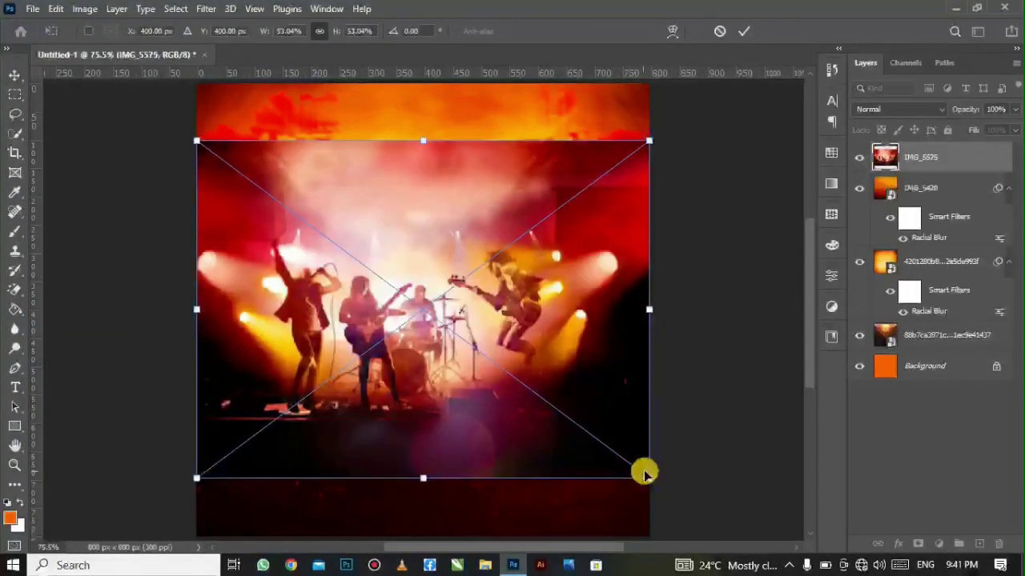
{"action": "left_click_drag", "start_coordinate": [643, 476], "coordinate": [655, 483]}
{"action": "left_click_drag", "start_coordinate": [456, 412], "coordinate": [458, 236]}
{"action": "left_click", "coordinate": [748, 32]}
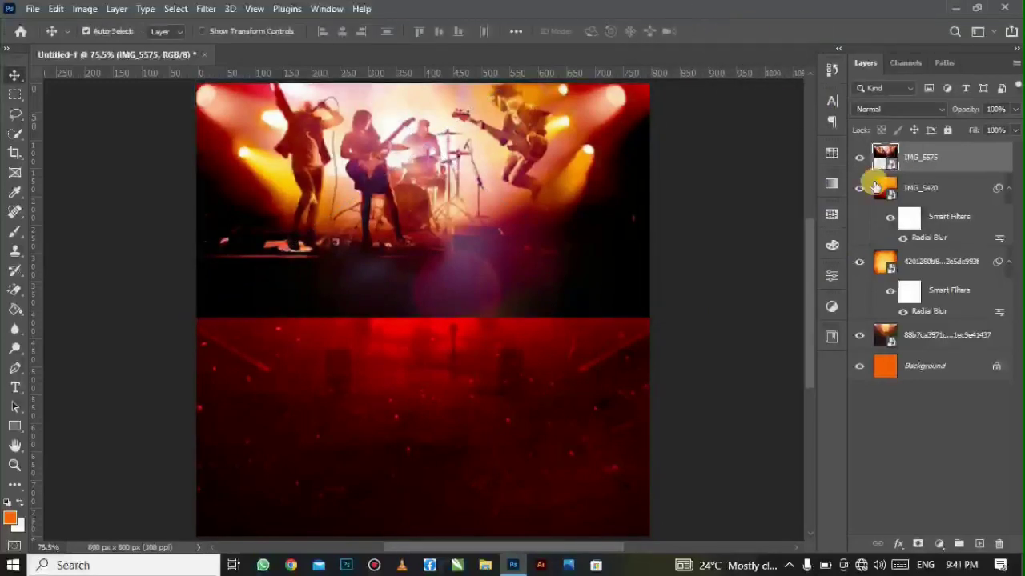
{"action": "left_click", "coordinate": [895, 112]}
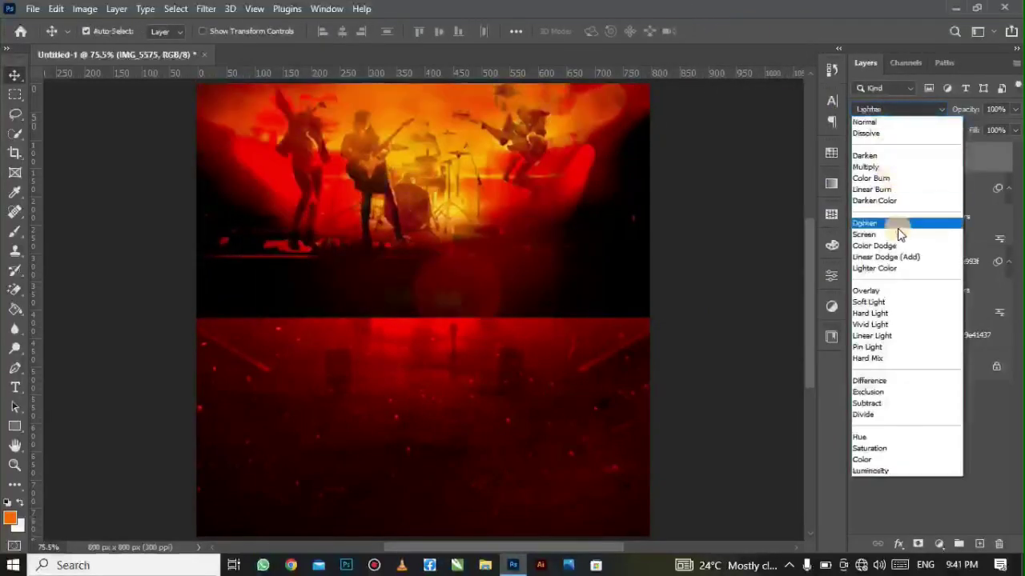
{"action": "left_click", "coordinate": [908, 237]}
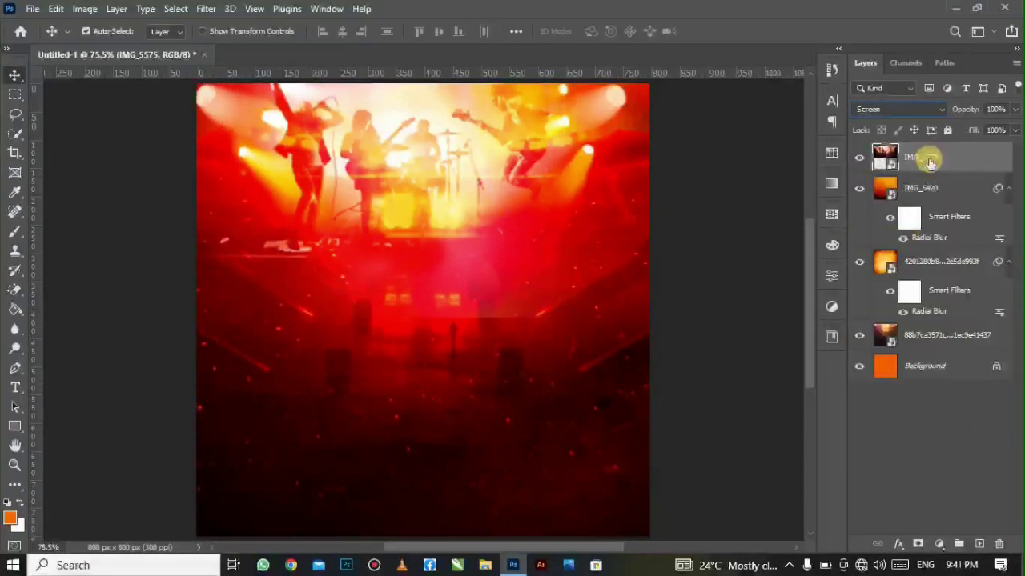
- Mask IMG_5575 and drag a foreground-to-transparent gradient so its lower part fades away
{"action": "left_click", "coordinate": [914, 534]}
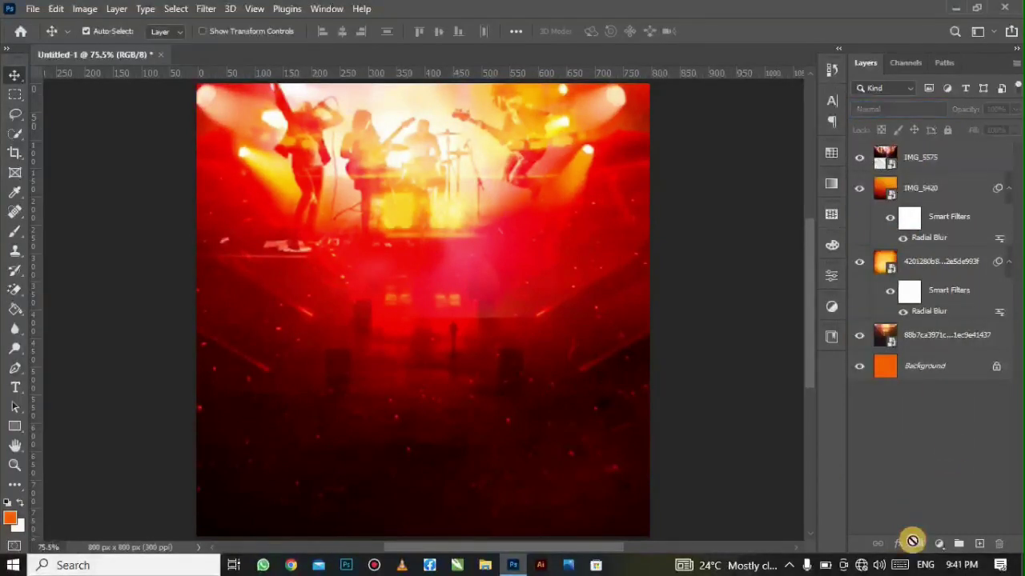
{"action": "left_click", "coordinate": [891, 164]}
{"action": "left_click", "coordinate": [918, 541]}
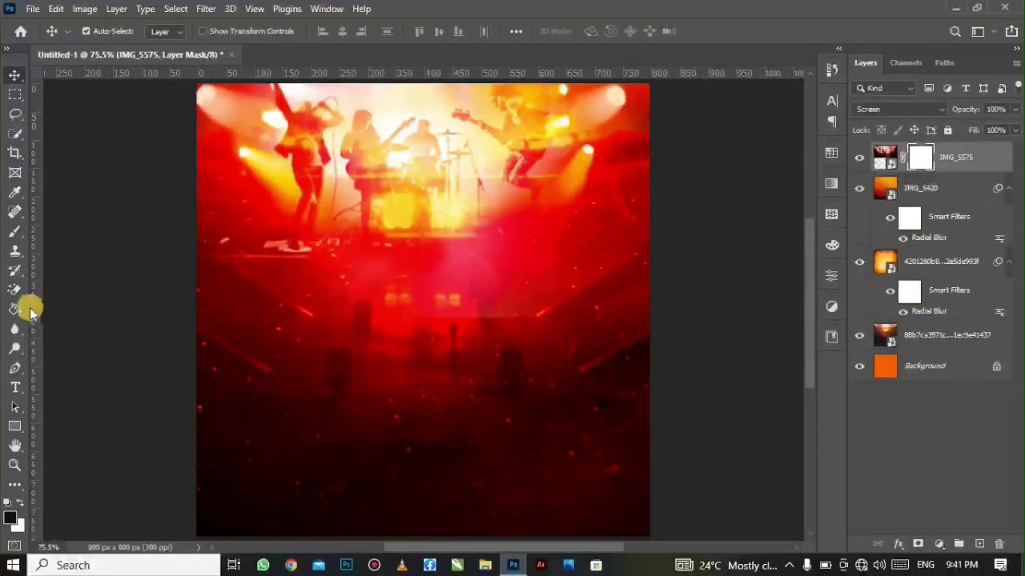
{"action": "left_click", "coordinate": [30, 311]}
{"action": "left_click", "coordinate": [76, 325]}
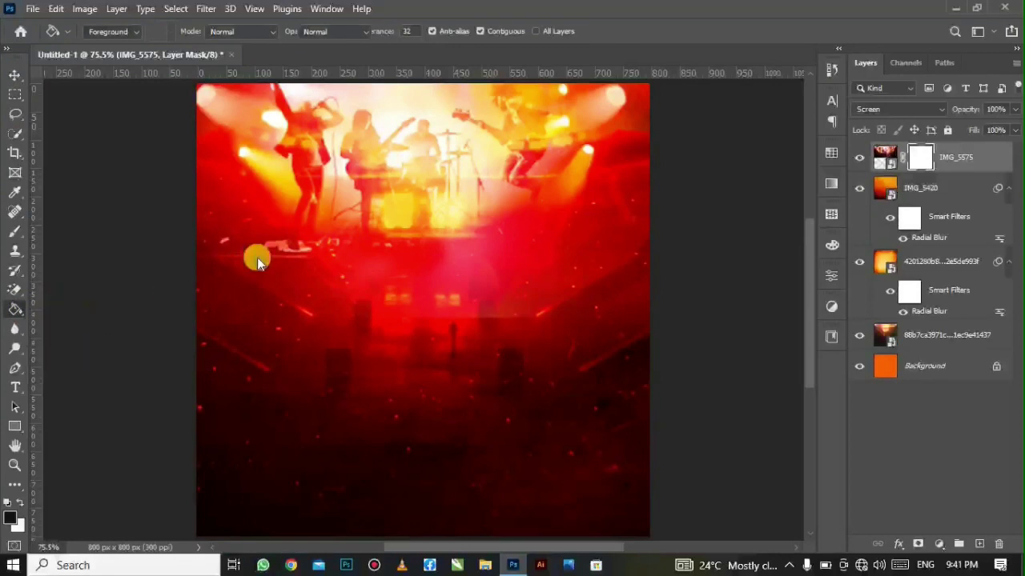
{"action": "key", "text": "shift+g"}
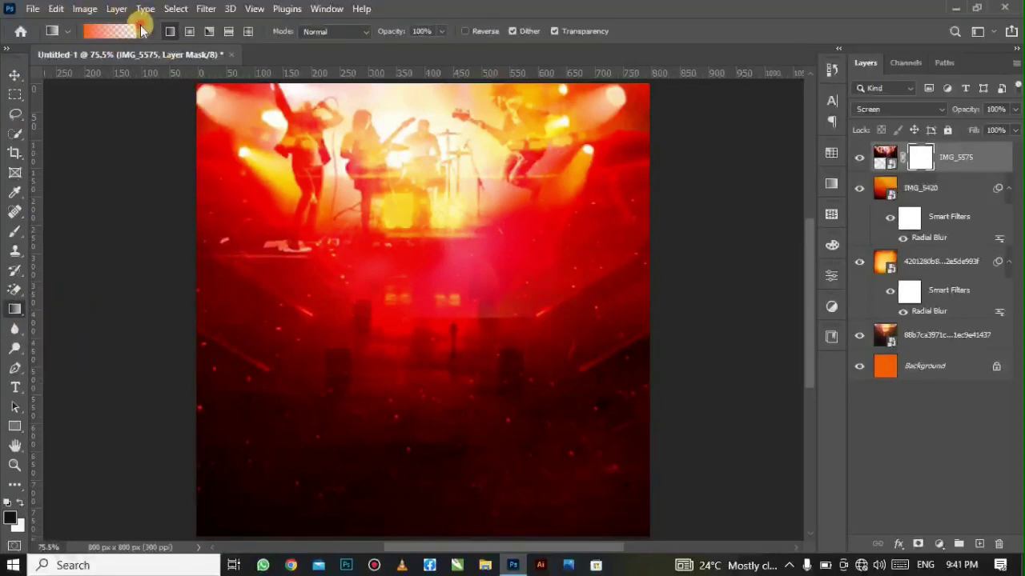
{"action": "left_click", "coordinate": [142, 30]}
{"action": "left_click", "coordinate": [77, 83]}
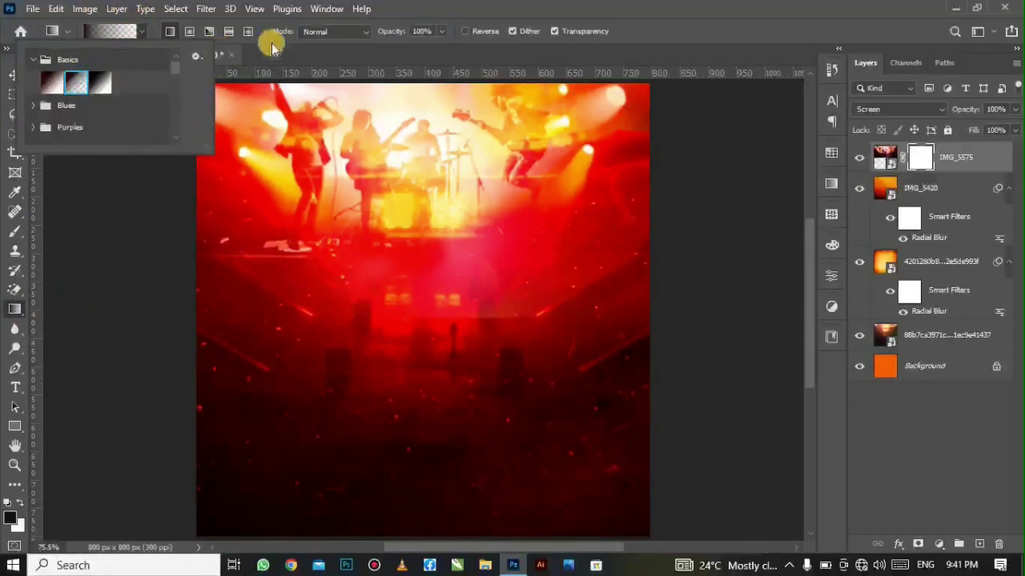
{"action": "left_click", "coordinate": [309, 54]}
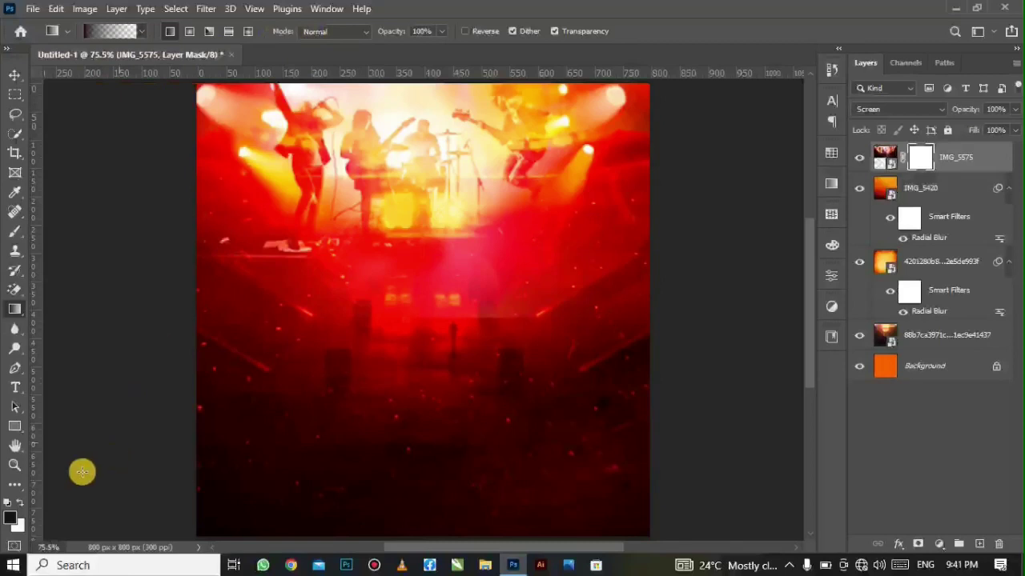
{"action": "left_click", "coordinate": [12, 521]}
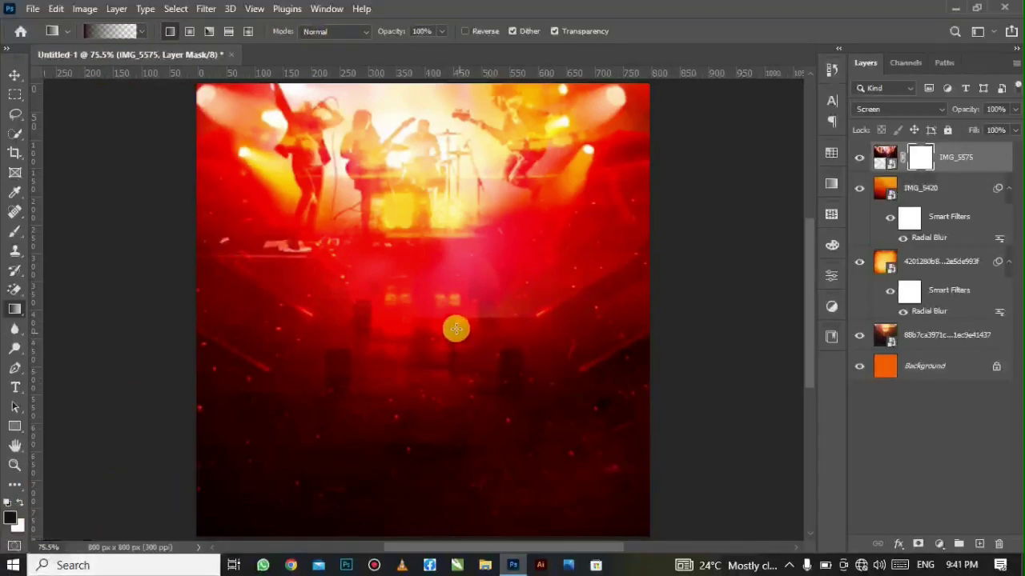
{"action": "left_click_drag", "start_coordinate": [434, 322], "coordinate": [445, 200]}
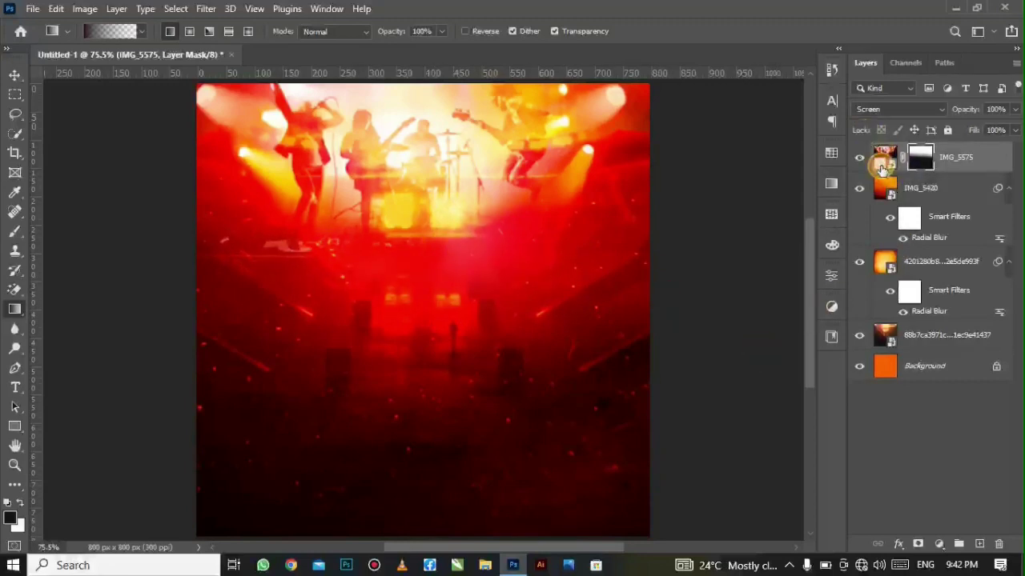
- Apply a 4.7-pixel Gaussian Blur to the IMG_5575 image rather than its mask
{"action": "left_click", "coordinate": [882, 167]}
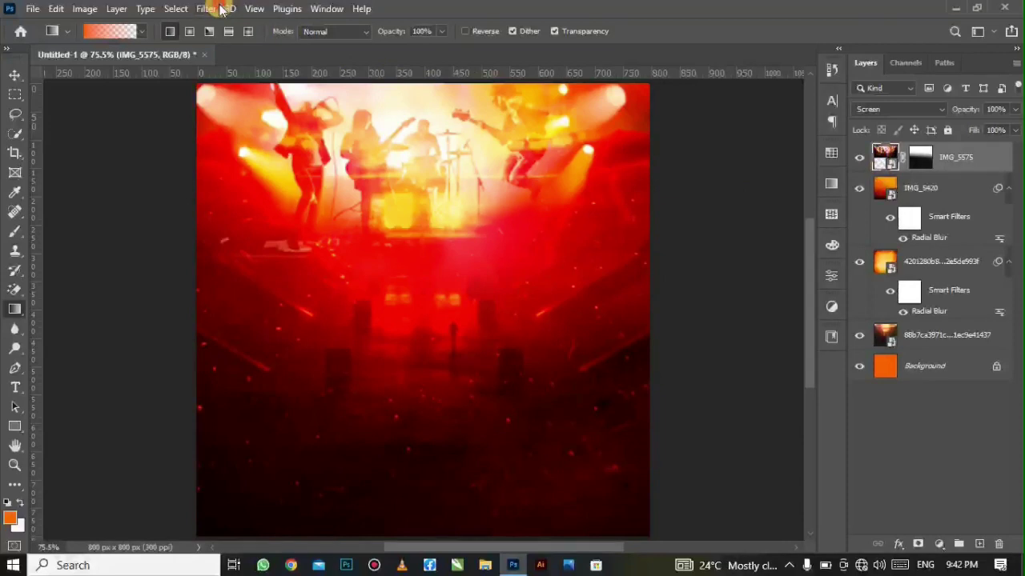
{"action": "left_click", "coordinate": [221, 9]}
{"action": "mouse_move", "coordinate": [254, 200]}
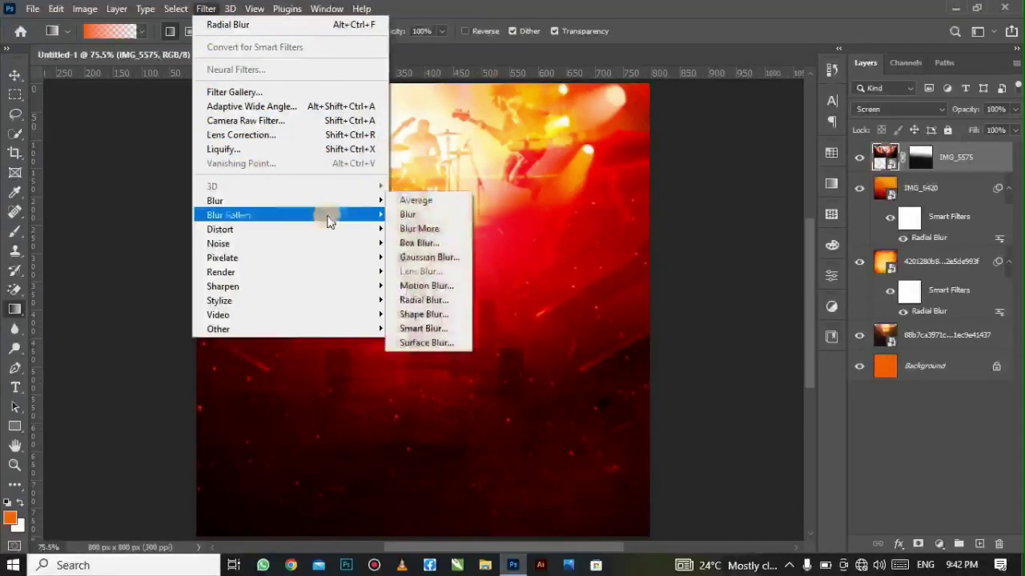
{"action": "left_click", "coordinate": [432, 257]}
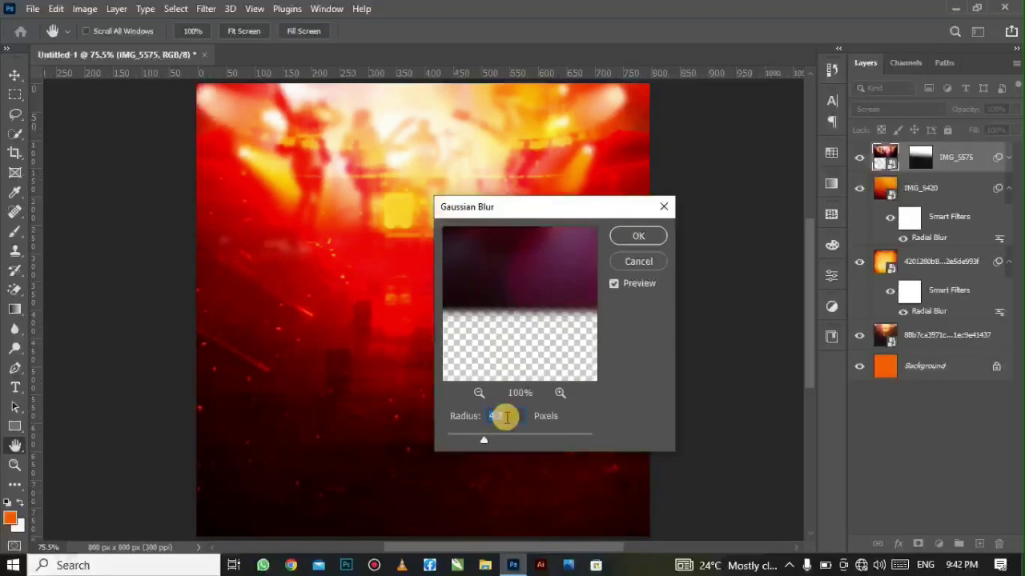
{"action": "left_click", "coordinate": [643, 241]}
{"action": "key", "text": "g"}
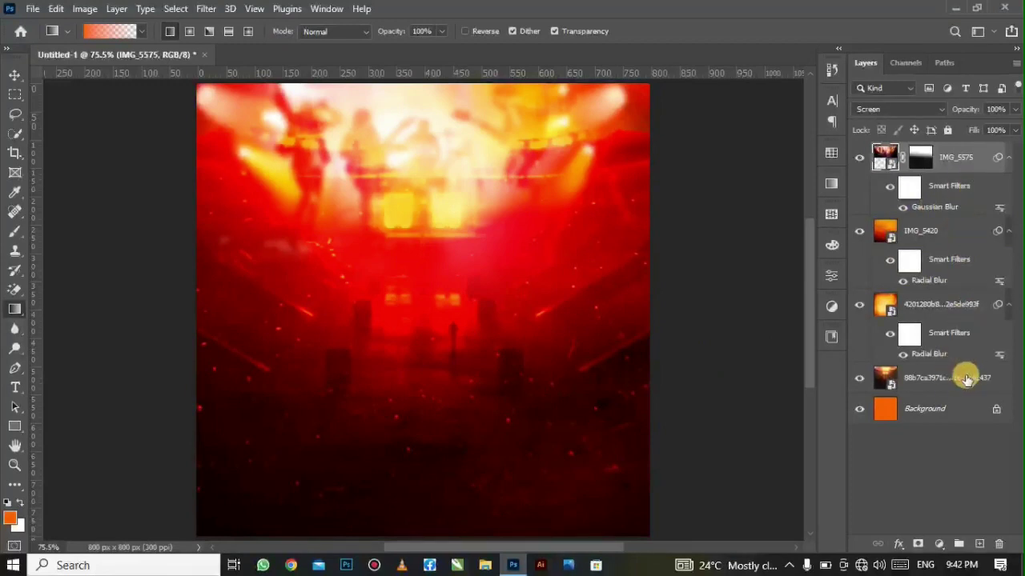
- Unlock the Background and group all layers up to IMG_5575 into a group named BG
{"action": "left_click", "coordinate": [996, 410]}
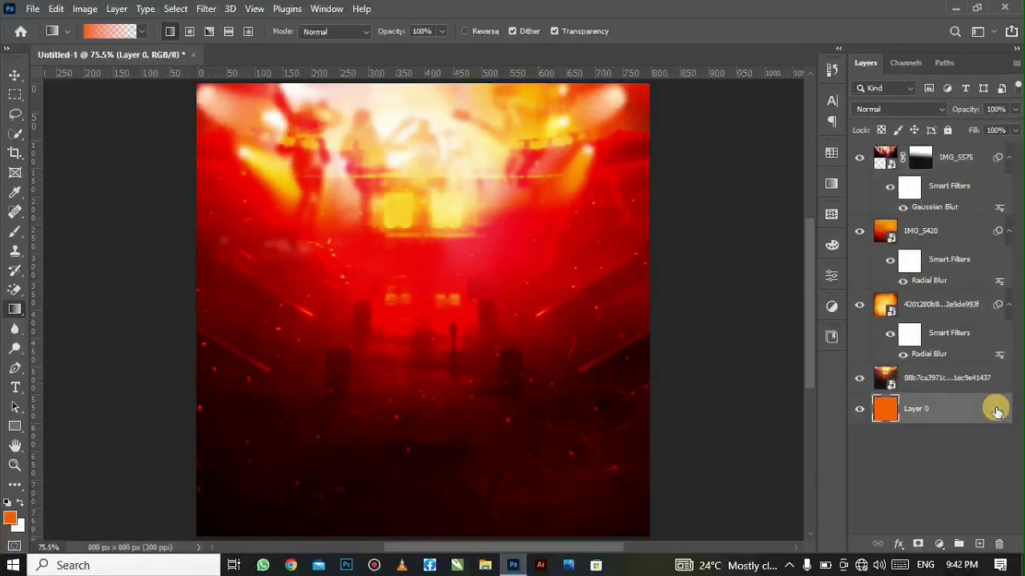
{"action": "left_click", "coordinate": [953, 160], "text": "shift"}
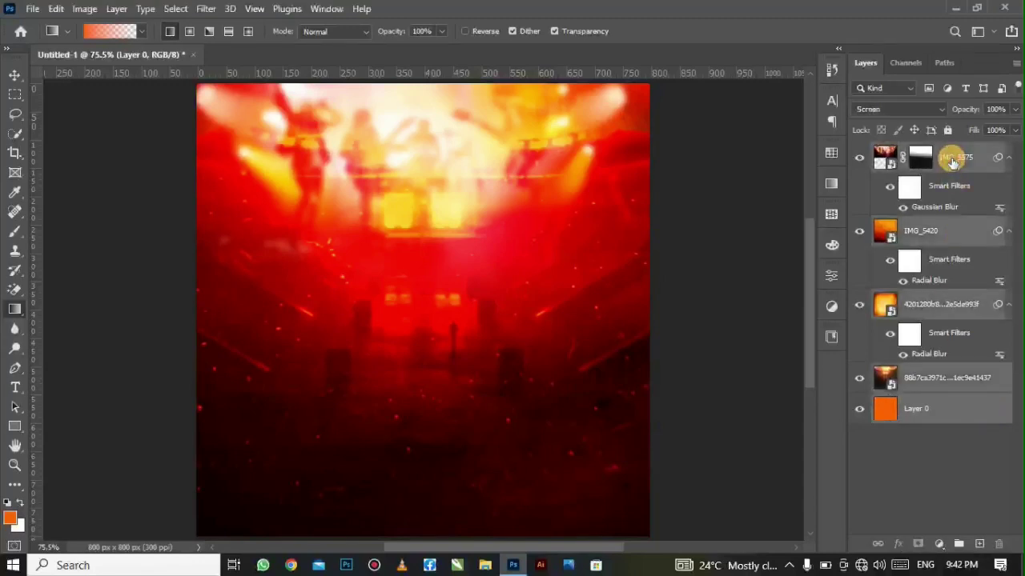
{"action": "left_click", "coordinate": [957, 543]}
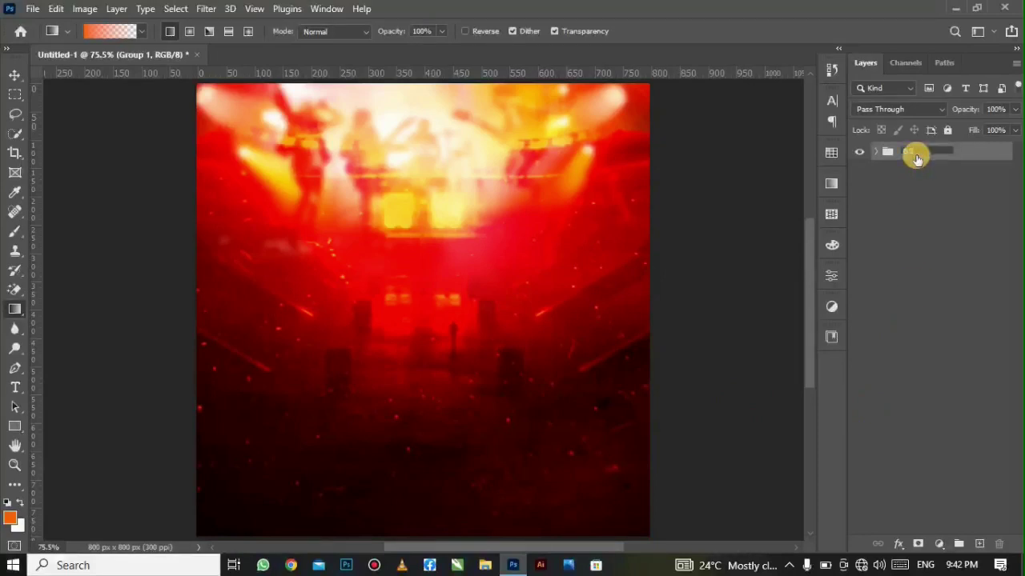
{"action": "left_click", "coordinate": [886, 199]}
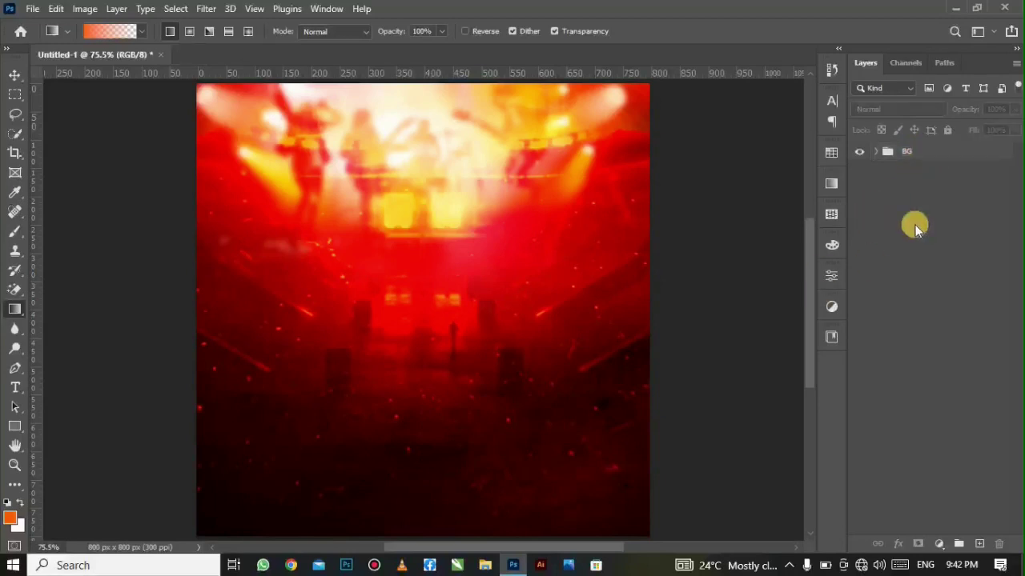
- Add an empty Layer 1 above the BG group
{"action": "left_click", "coordinate": [926, 148]}
{"action": "left_click", "coordinate": [977, 543]}
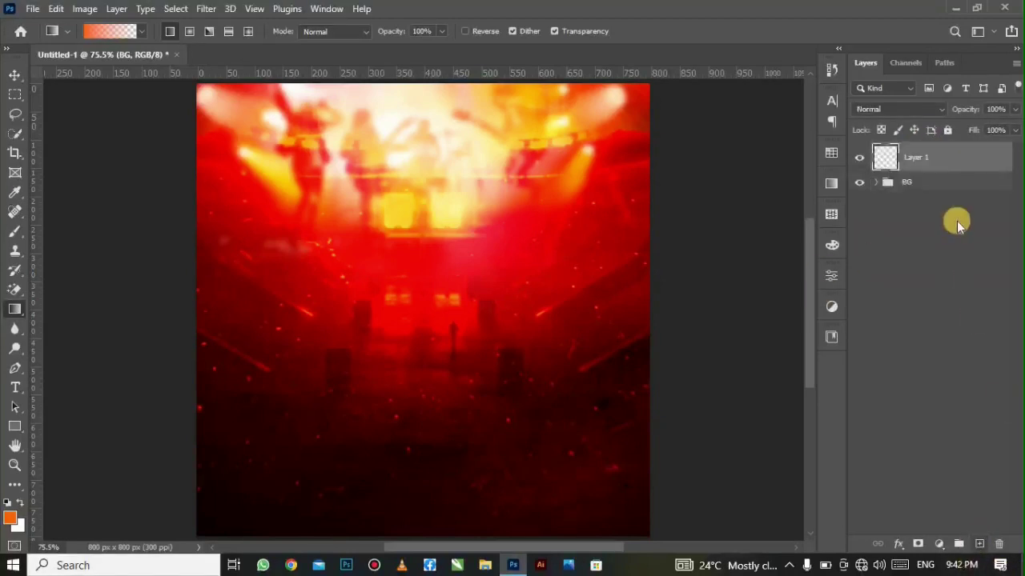
{"action": "left_click", "coordinate": [32, 8]}
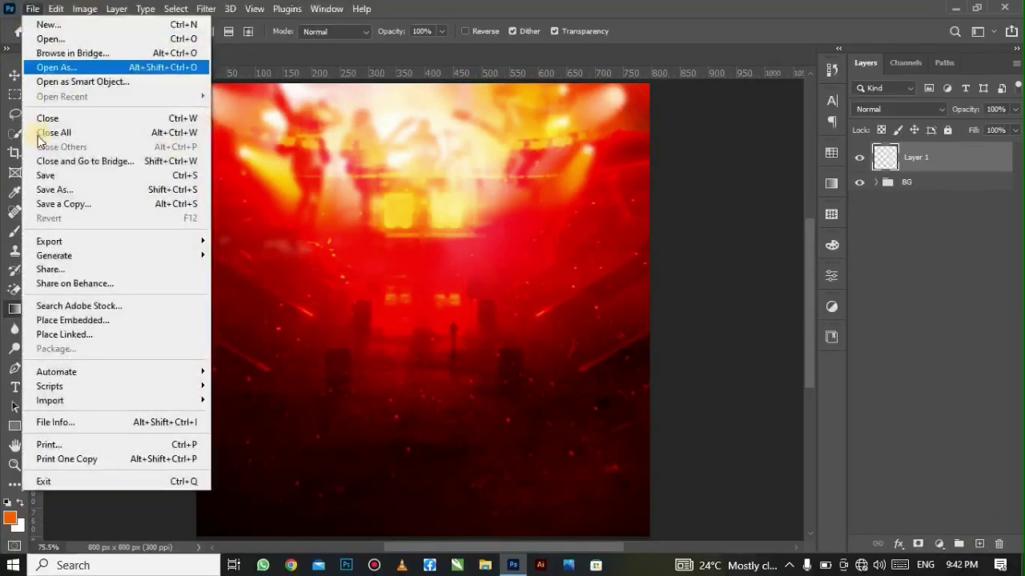
- Place the woman photo IMG_7918 as an embedded layer and commit its placement
{"action": "left_click", "coordinate": [103, 320]}
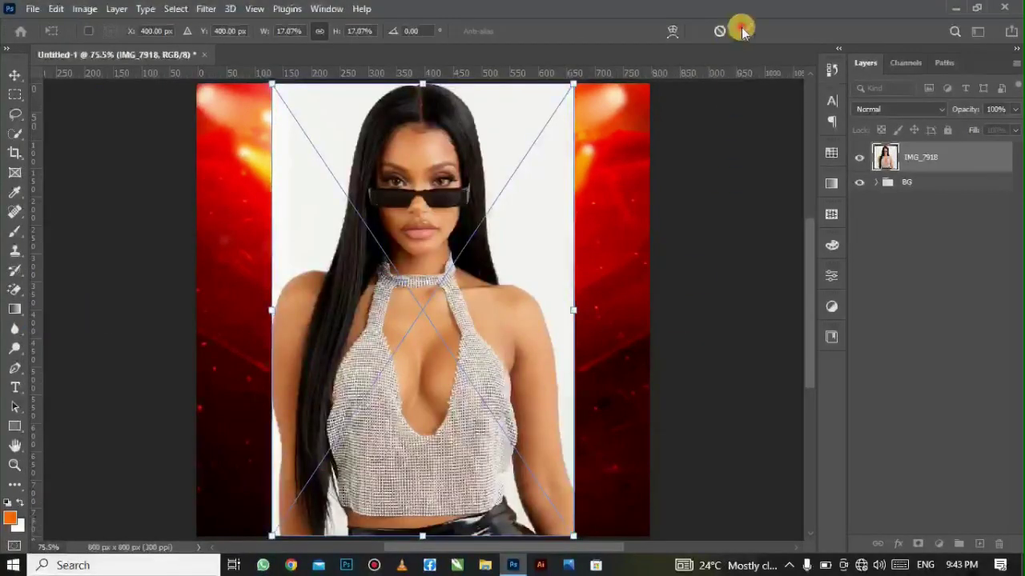
{"action": "key", "text": "Return"}
{"action": "key", "text": "g"}
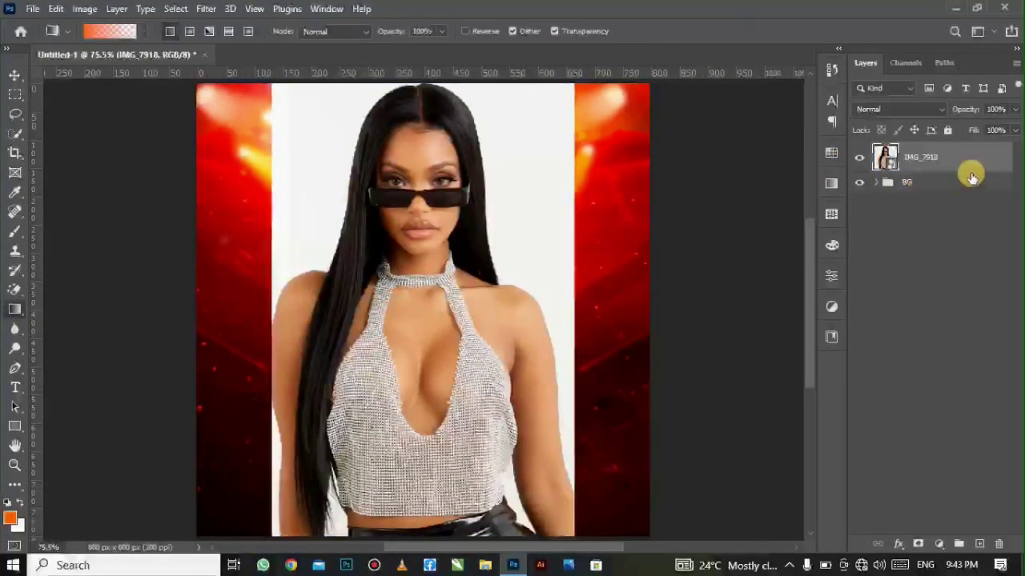
- Rasterize the IMG_7918 layer into an ordinary pixel layer
{"action": "right_click", "coordinate": [956, 165]}
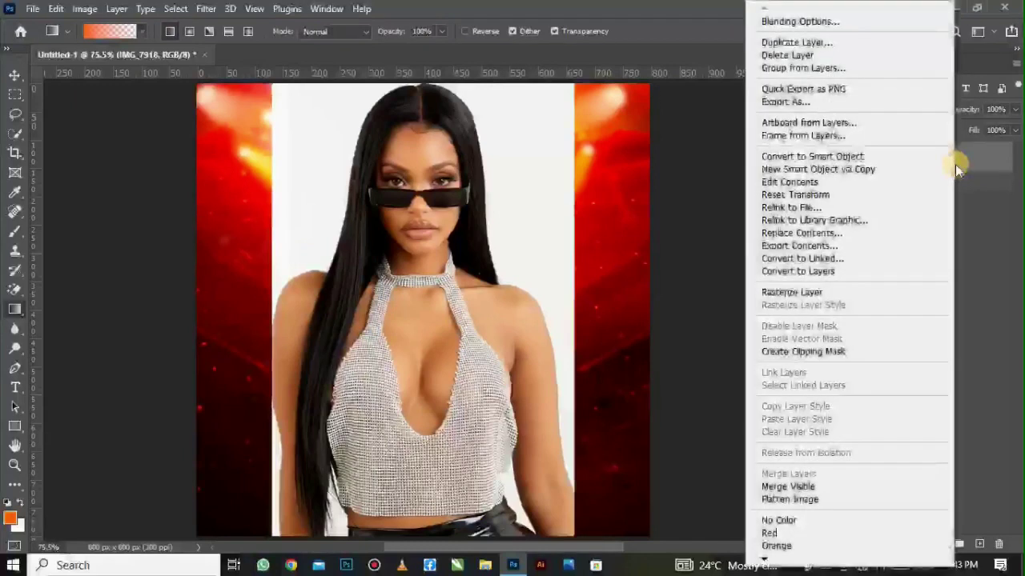
{"action": "left_click", "coordinate": [837, 292]}
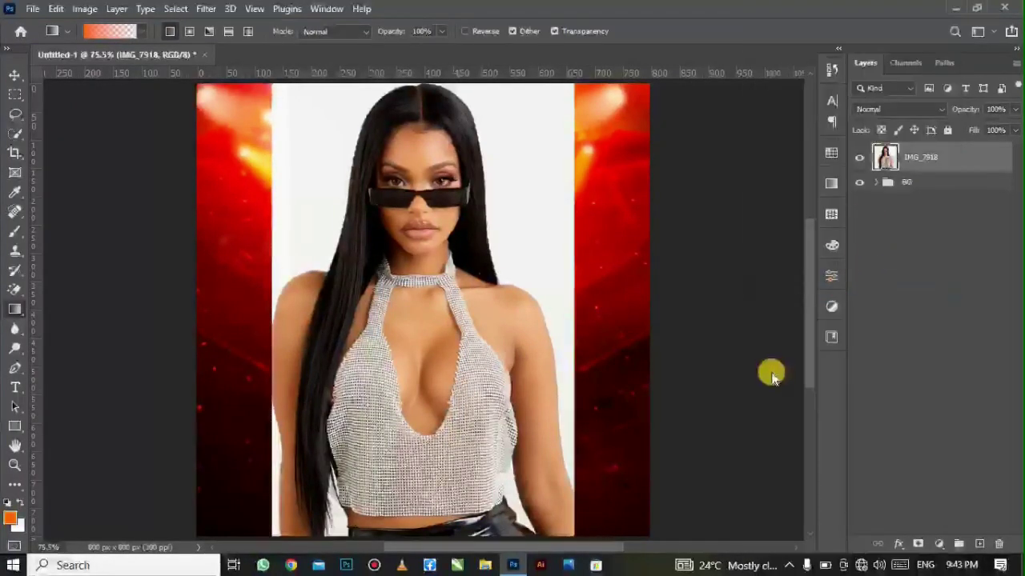
{"action": "left_click", "coordinate": [833, 278]}
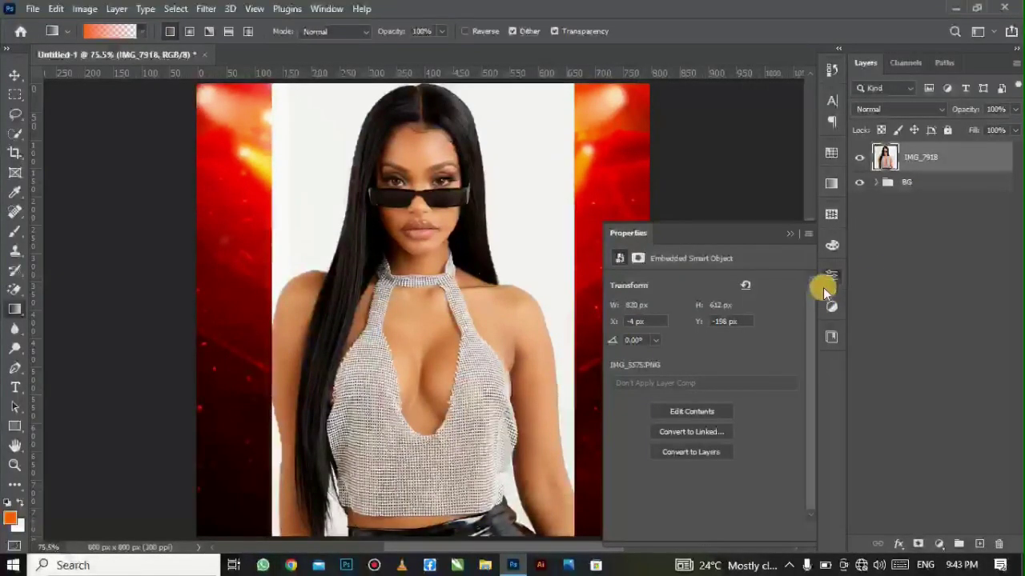
{"action": "left_click", "coordinate": [832, 280]}
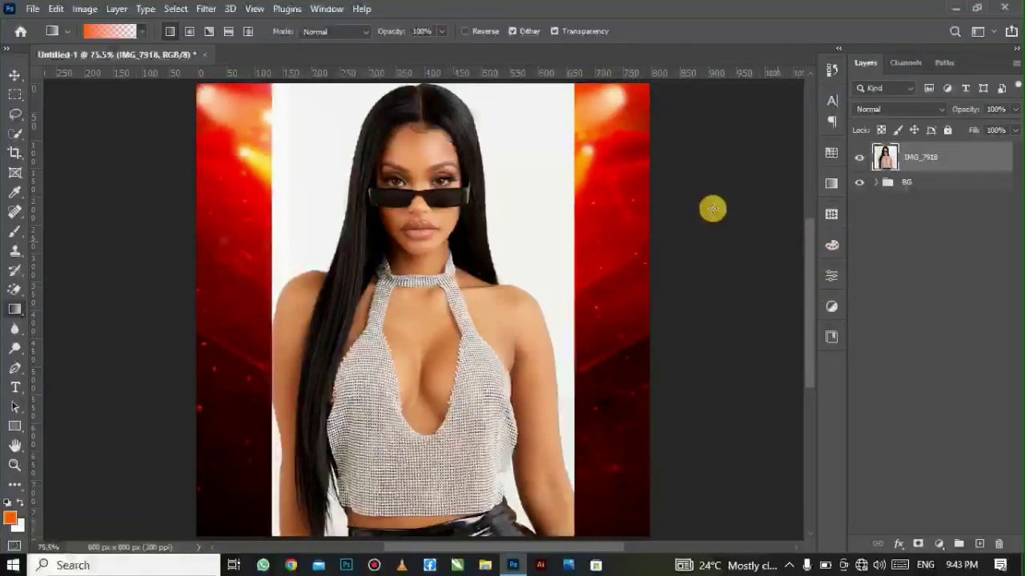
{"action": "left_click", "coordinate": [330, 9]}
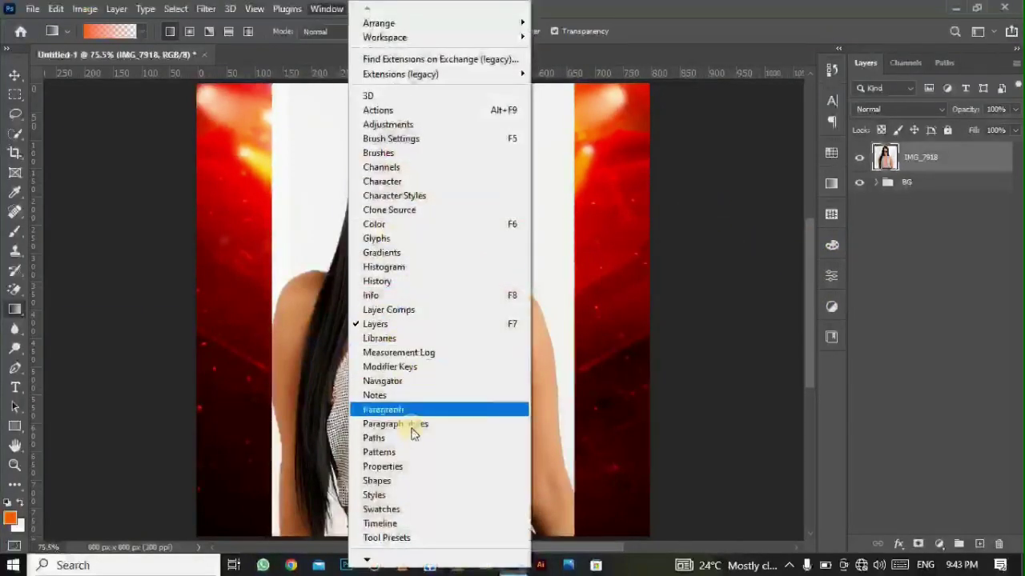
- Remove the white backdrop from IMG_7918 with the Remove Background quick action
{"action": "left_click", "coordinate": [433, 466]}
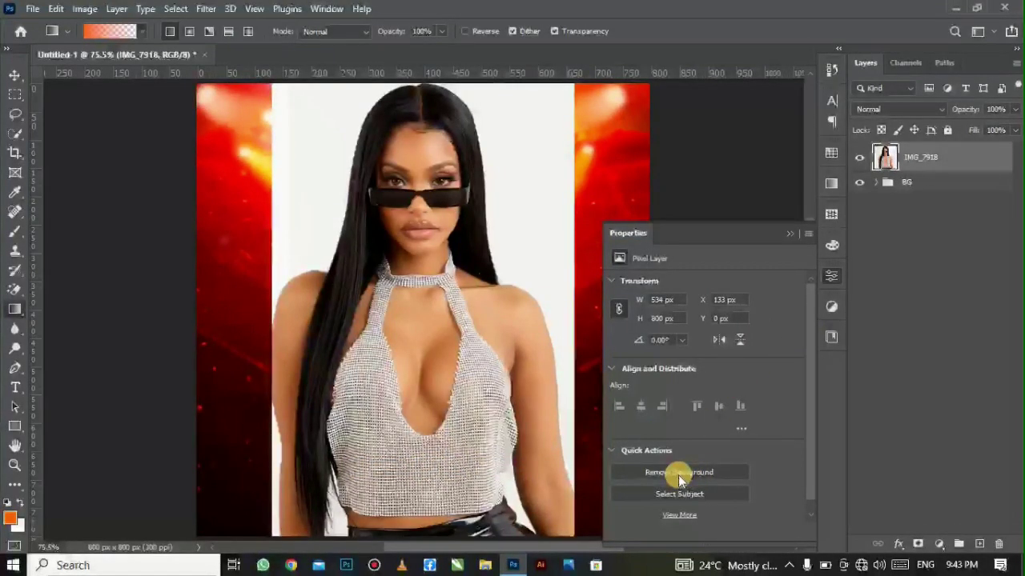
{"action": "left_click", "coordinate": [669, 473]}
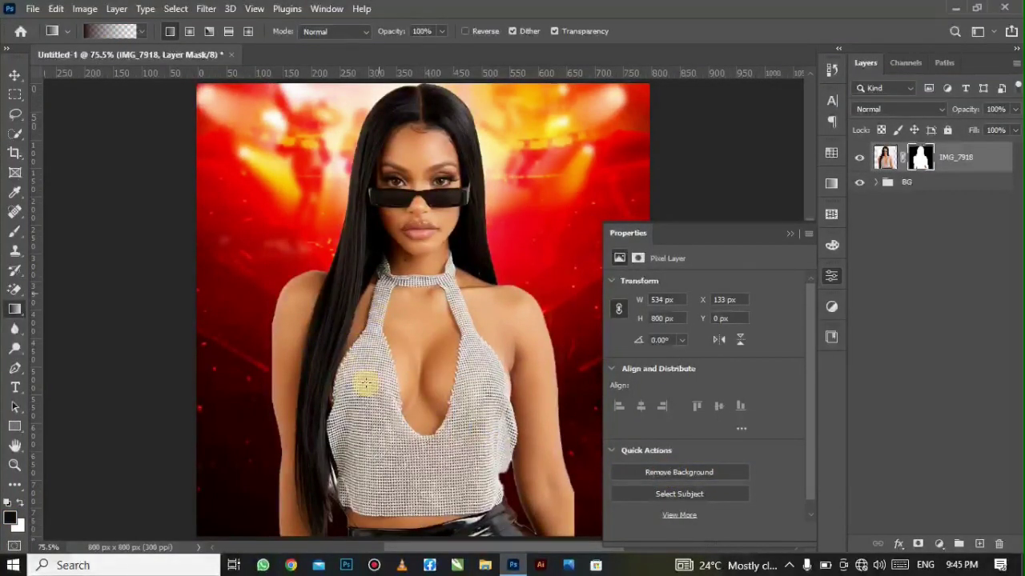
{"action": "left_click", "coordinate": [15, 74]}
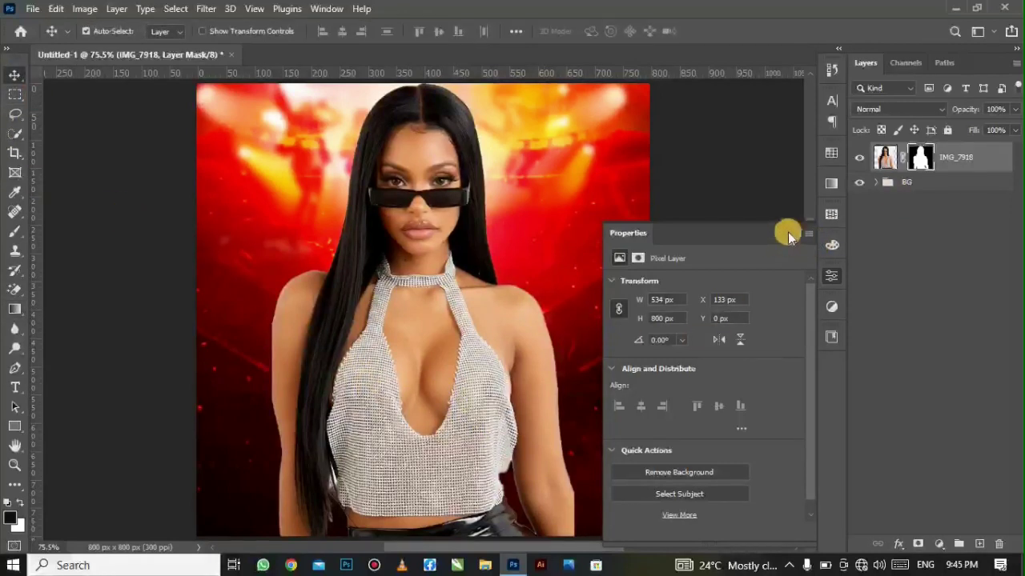
- Apply the layer mask so the woman's cut-out becomes permanent
{"action": "left_click", "coordinate": [807, 233]}
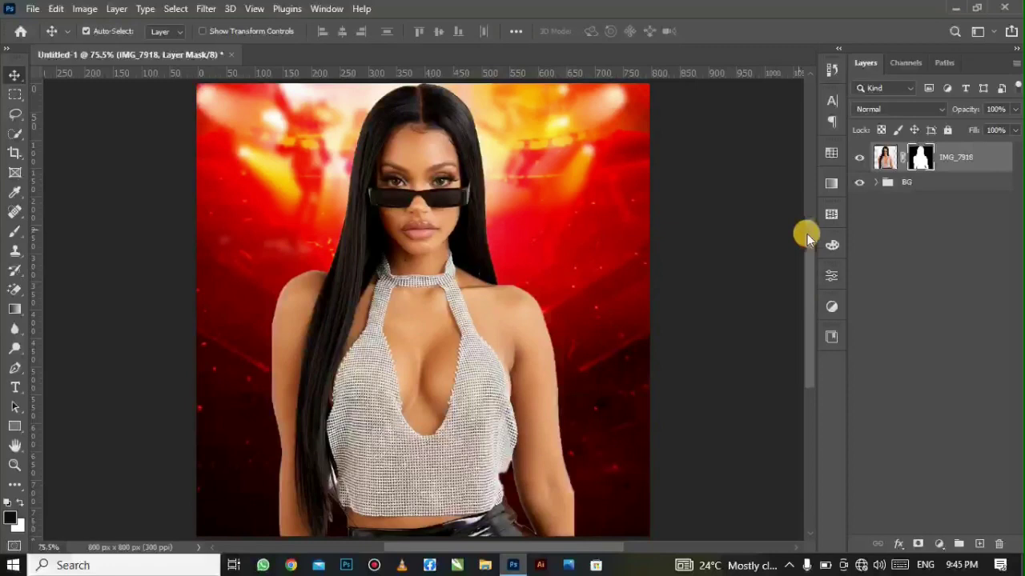
{"action": "right_click", "coordinate": [922, 154]}
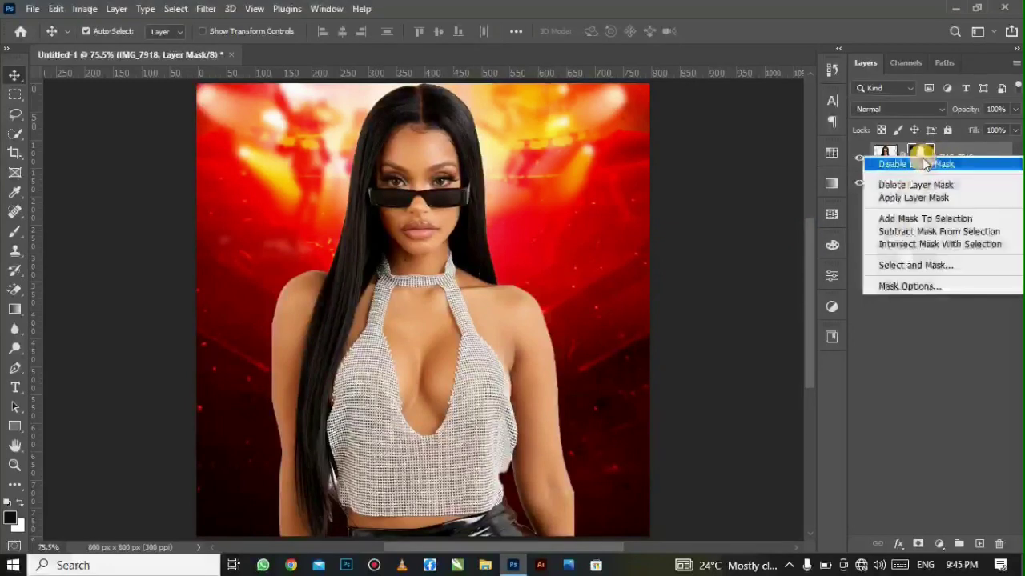
{"action": "left_click", "coordinate": [921, 199]}
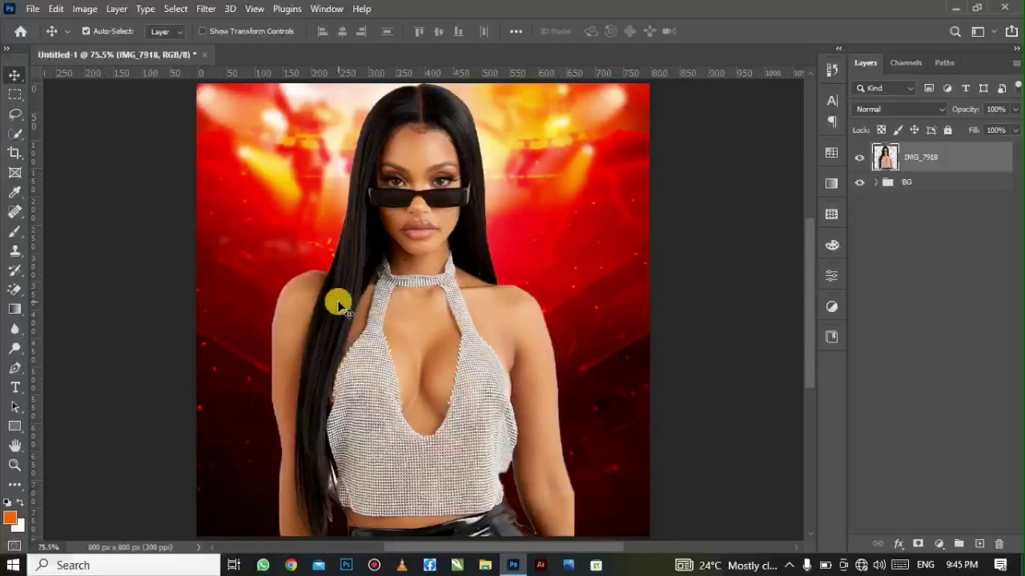
{"action": "key", "text": "ctrl"}
{"action": "key", "text": "ctrl+t"}
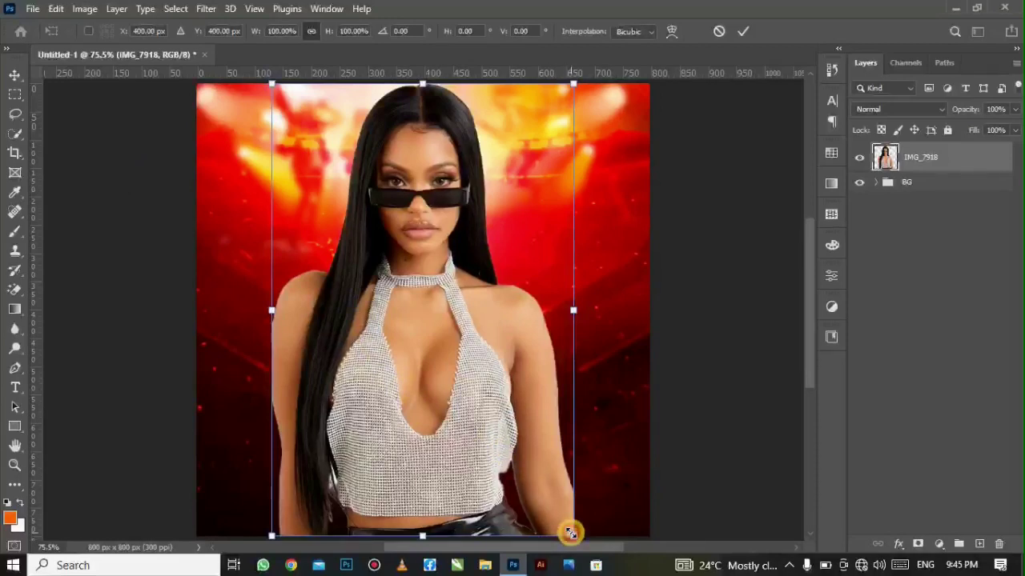
- Scale the woman down to about 94.67%, move her lower, and commit the transform
{"action": "left_click_drag", "start_coordinate": [570, 534], "coordinate": [533, 512]}
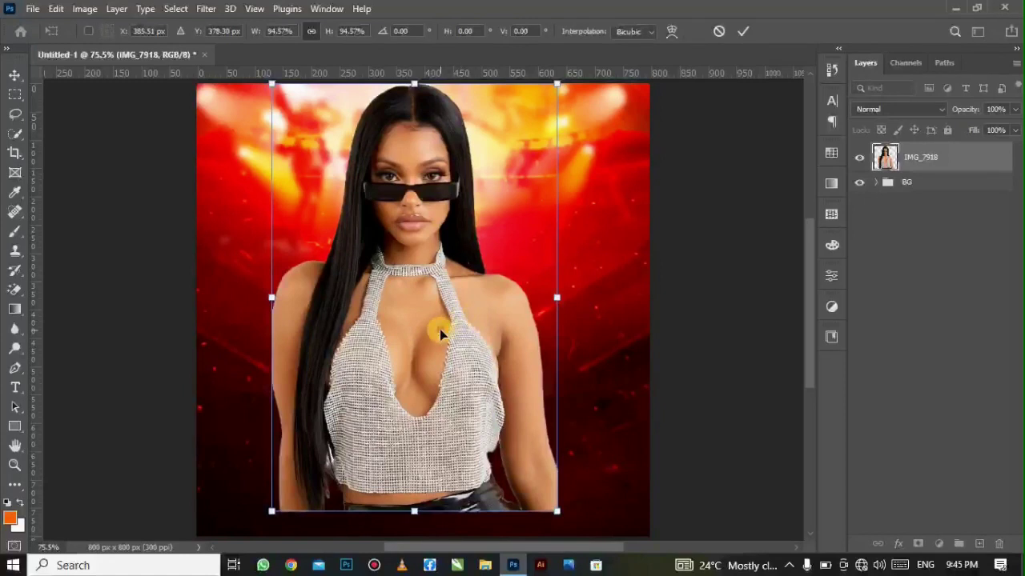
{"action": "left_click_drag", "start_coordinate": [439, 330], "coordinate": [438, 356]}
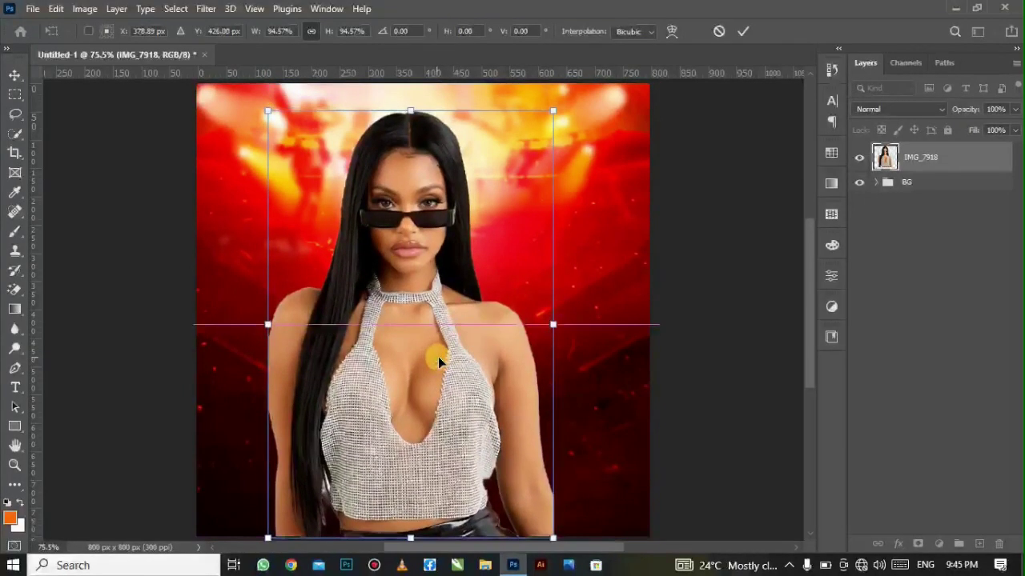
{"action": "left_click", "coordinate": [738, 31]}
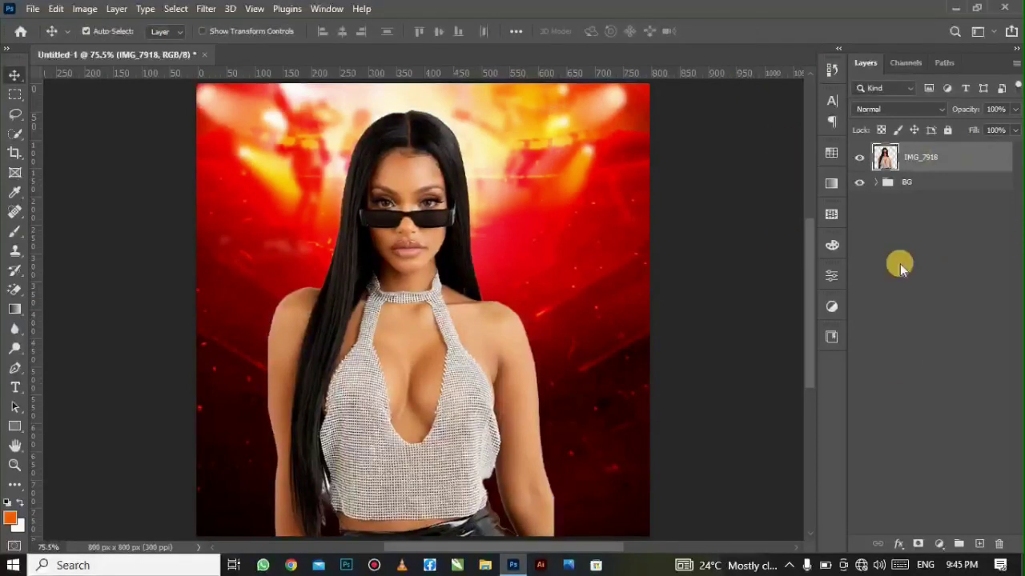
- Mask IMG_7918 and draw a black gradient from the canvas bottom up toward the chest
{"action": "left_click", "coordinate": [917, 544]}
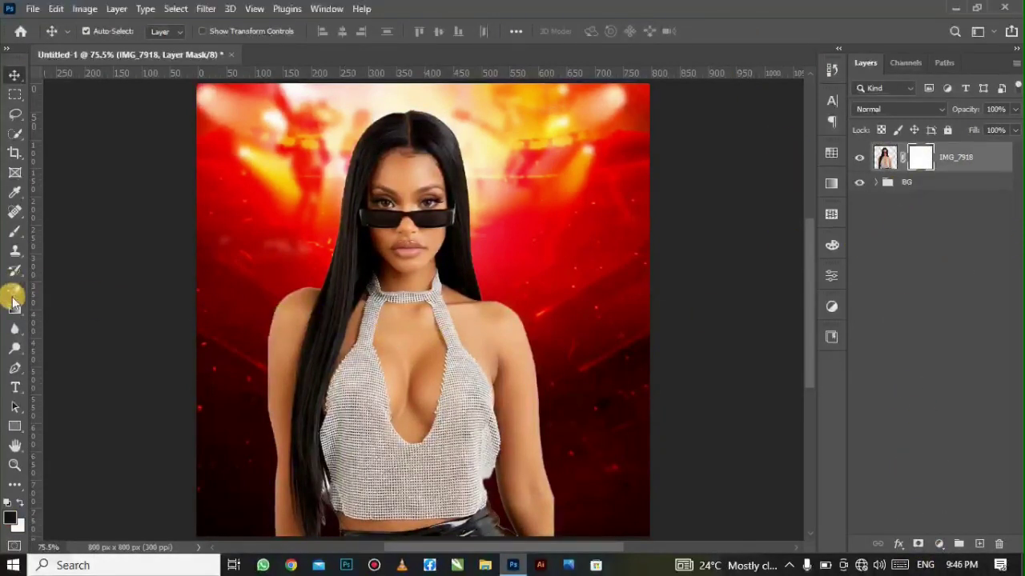
{"action": "left_click", "coordinate": [7, 309]}
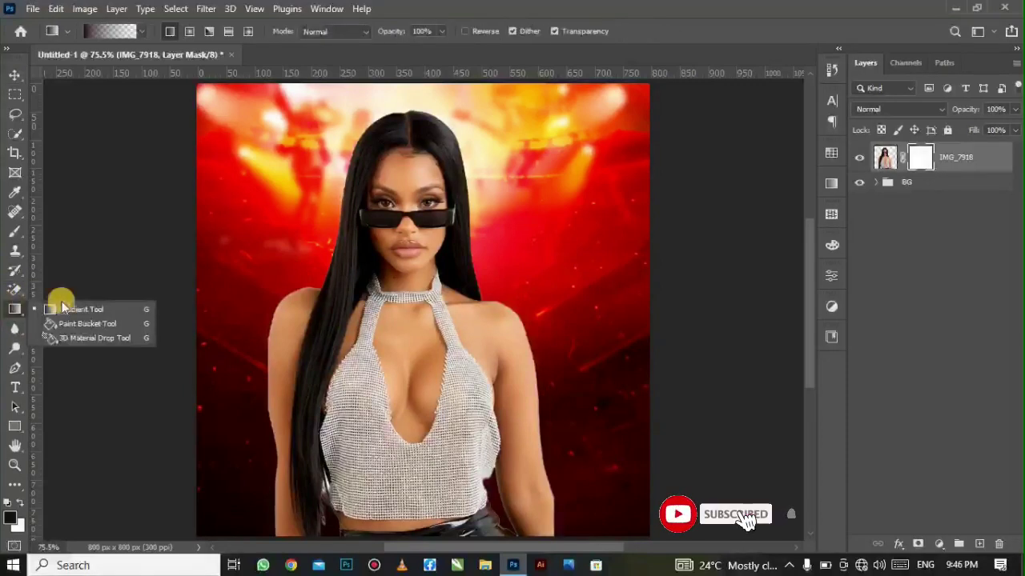
{"action": "left_click", "coordinate": [68, 307]}
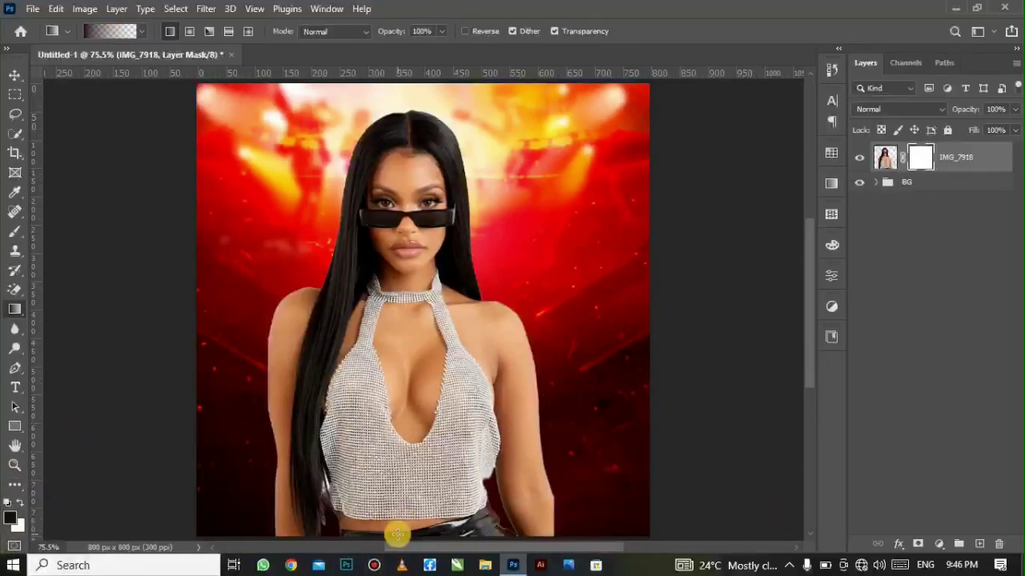
{"action": "left_click_drag", "start_coordinate": [400, 532], "coordinate": [409, 341]}
{"action": "left_click_drag", "start_coordinate": [399, 531], "coordinate": [385, 504]}
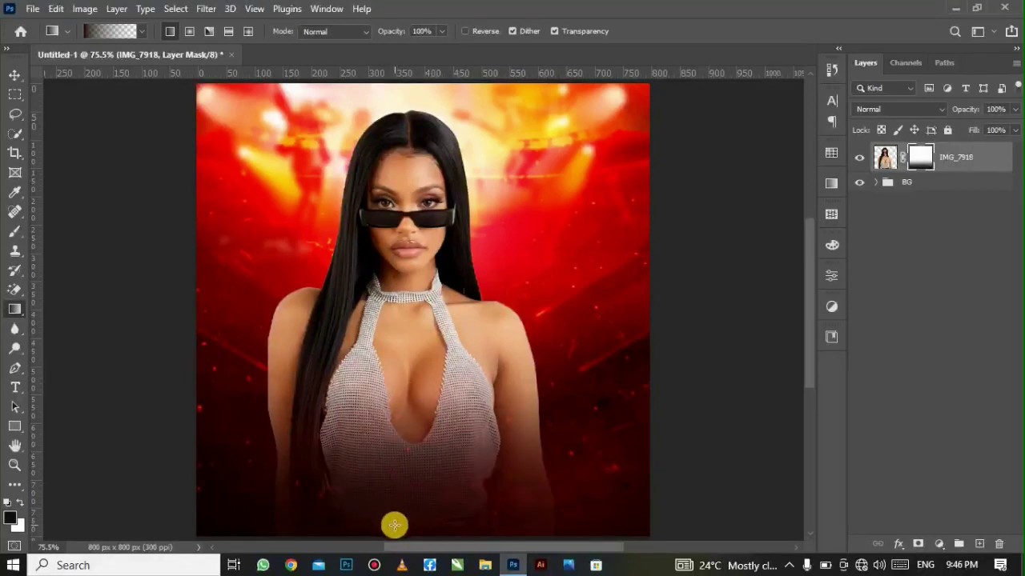
{"action": "left_click_drag", "start_coordinate": [394, 525], "coordinate": [403, 485]}
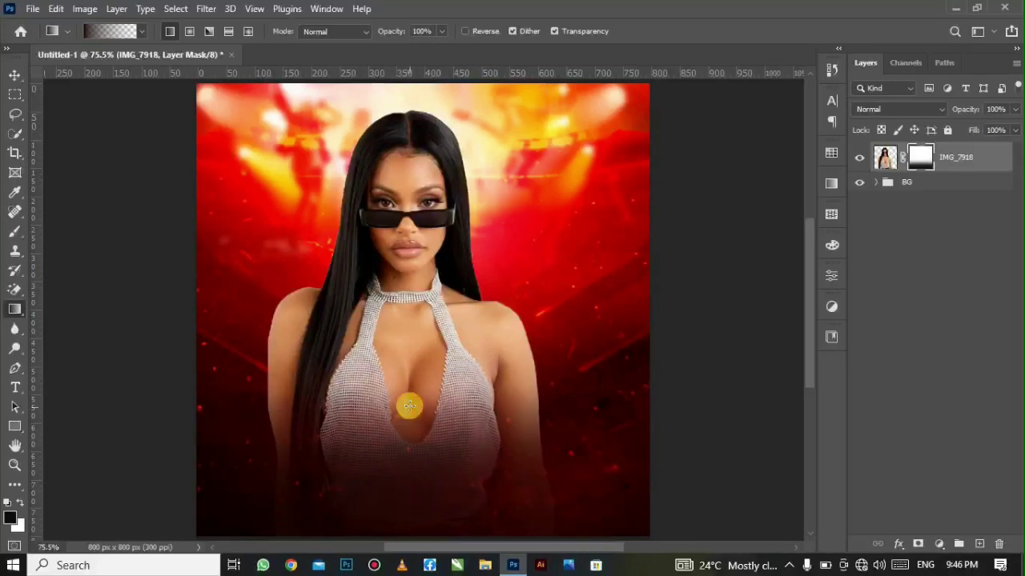
{"action": "left_click_drag", "start_coordinate": [404, 524], "coordinate": [408, 443]}
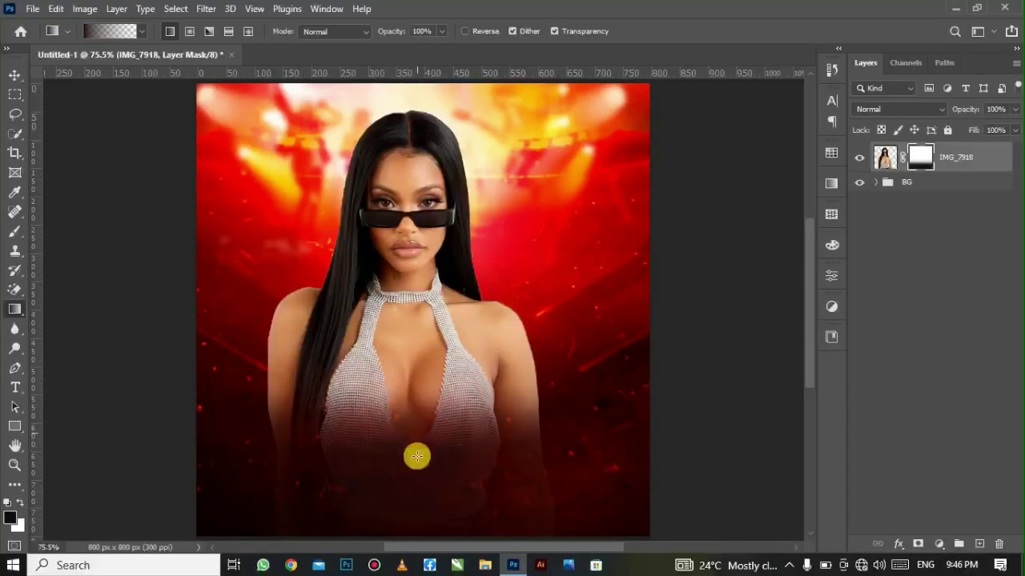
{"action": "left_click_drag", "start_coordinate": [405, 524], "coordinate": [425, 370]}
{"action": "left_click_drag", "start_coordinate": [399, 531], "coordinate": [410, 381]}
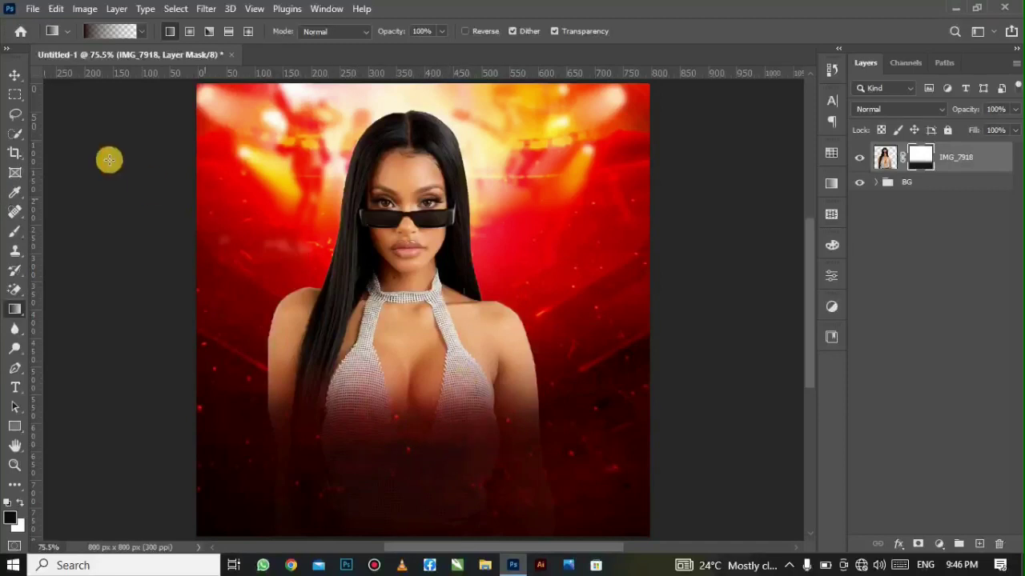
{"action": "left_click", "coordinate": [15, 75]}
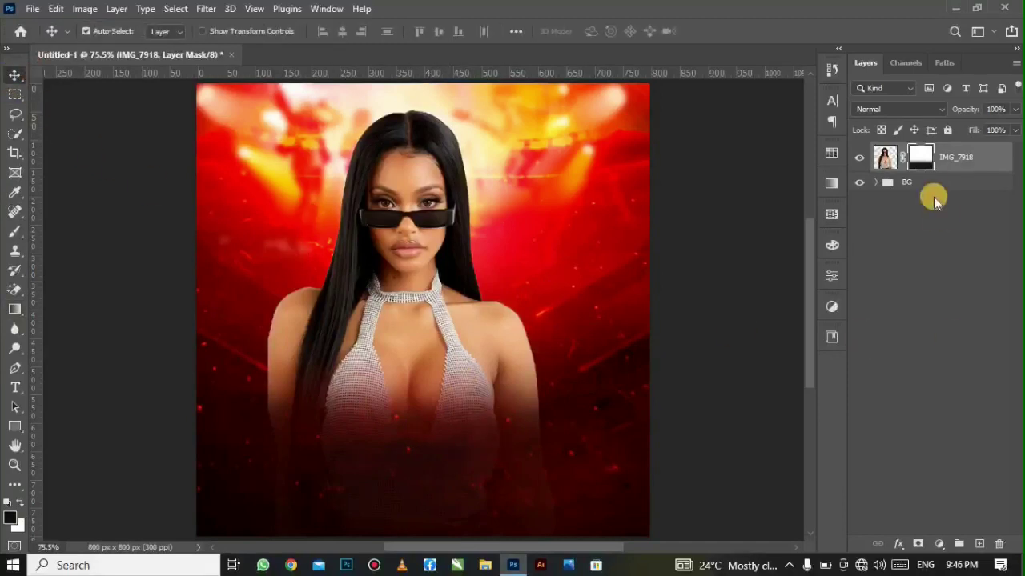
- Apply the fade mask and group the woman photo into a group named MODEL
{"action": "right_click", "coordinate": [918, 158]}
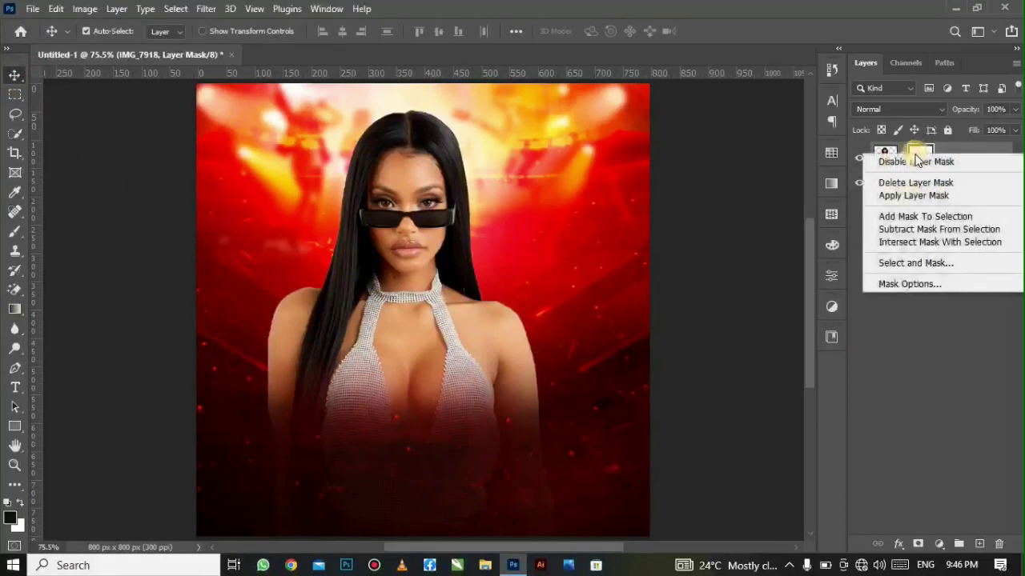
{"action": "left_click", "coordinate": [918, 198]}
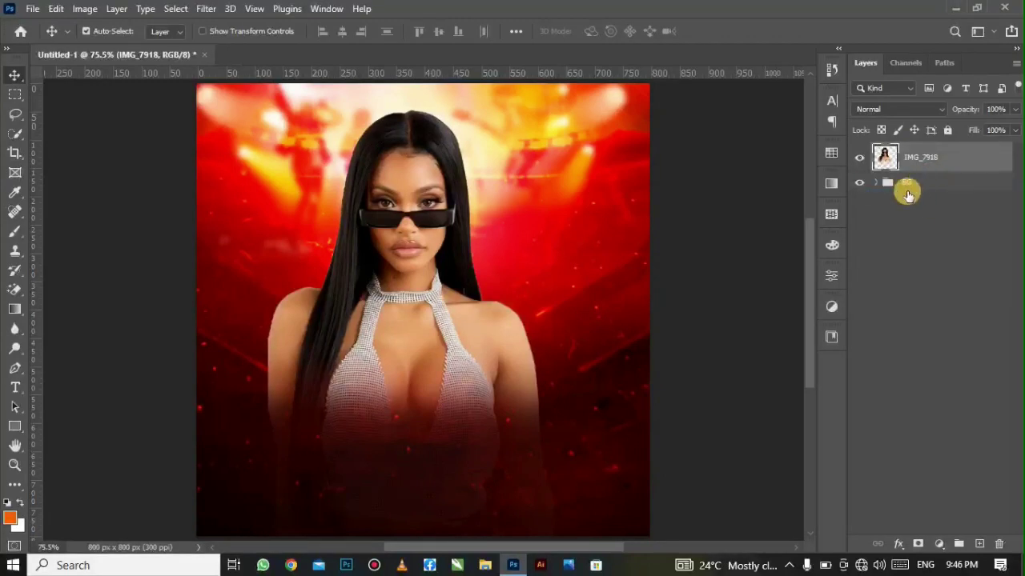
{"action": "key", "text": "ctrl+g"}
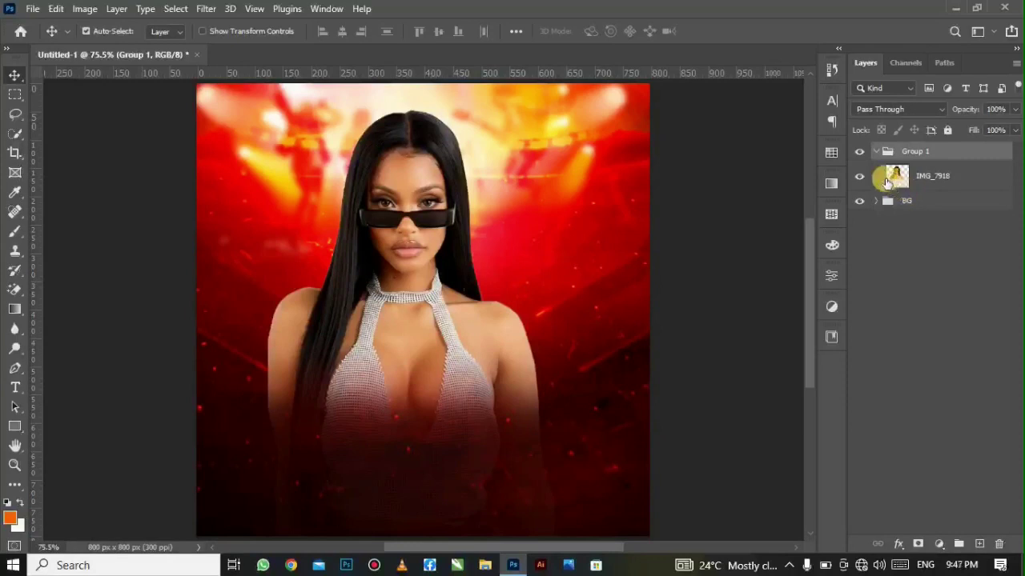
{"action": "left_click", "coordinate": [875, 151]}
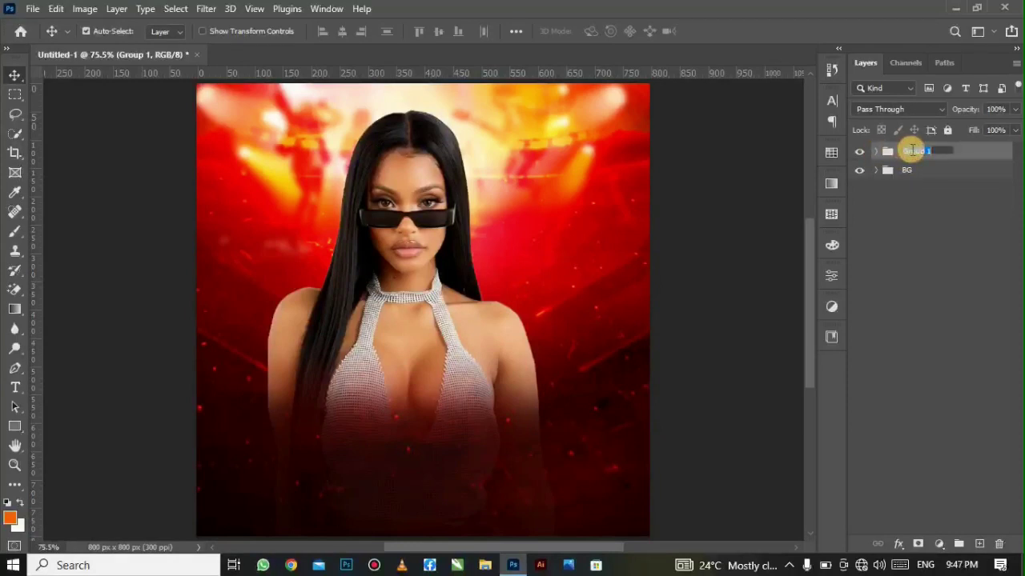
{"action": "left_click", "coordinate": [912, 151]}
{"action": "type", "text": "MODEL"}
{"action": "left_click", "coordinate": [891, 184]}
- Add an empty Layer 1 above the MODEL group
{"action": "left_click", "coordinate": [860, 152]}
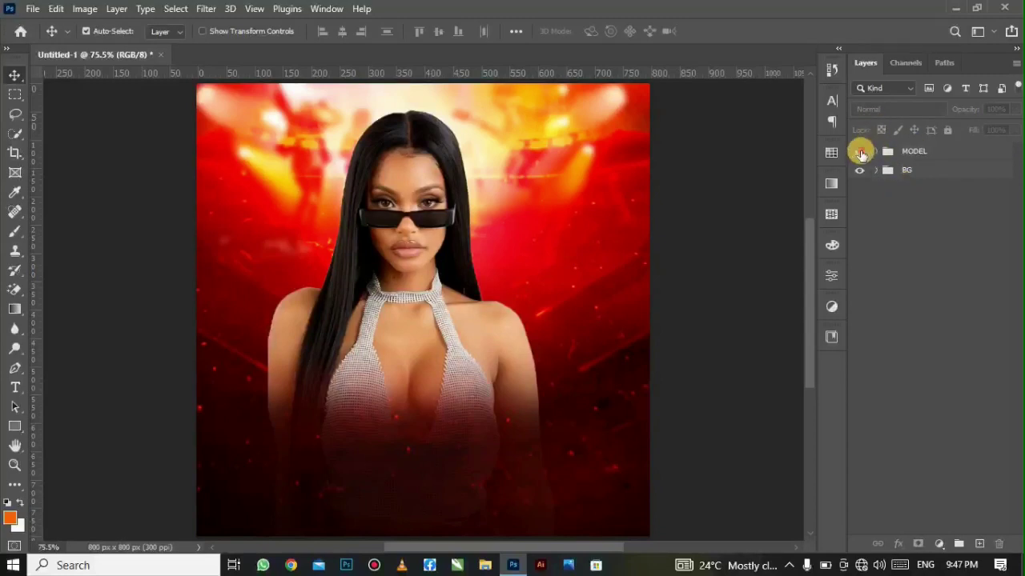
{"action": "left_click", "coordinate": [861, 153]}
{"action": "left_click", "coordinate": [861, 153]}
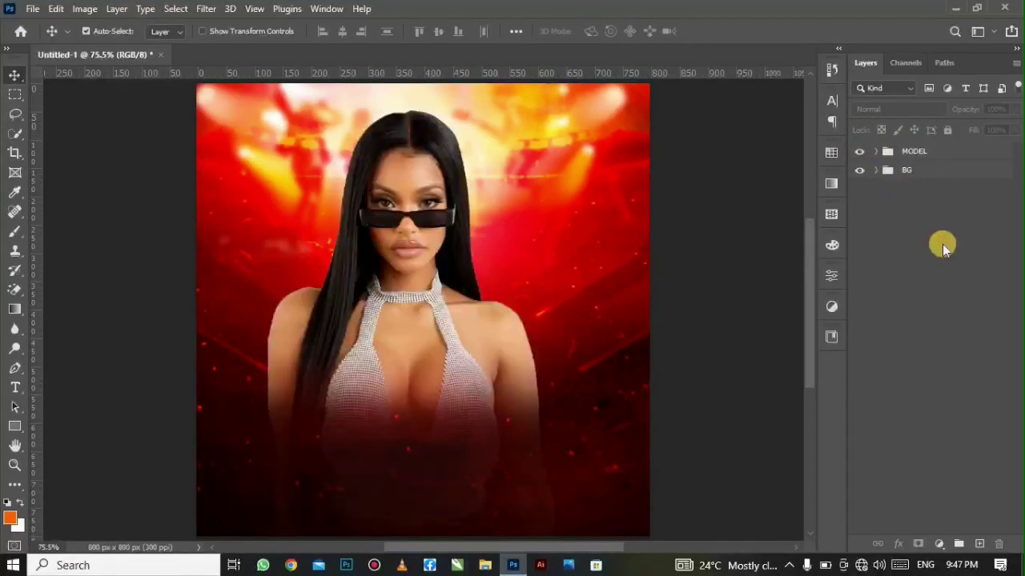
{"action": "left_click", "coordinate": [930, 157]}
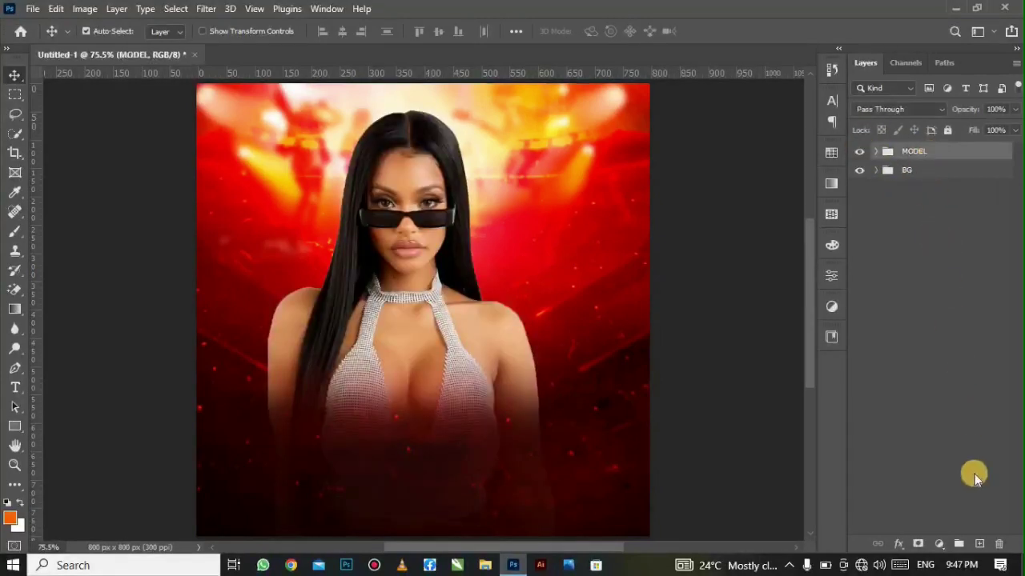
{"action": "left_click", "coordinate": [979, 545]}
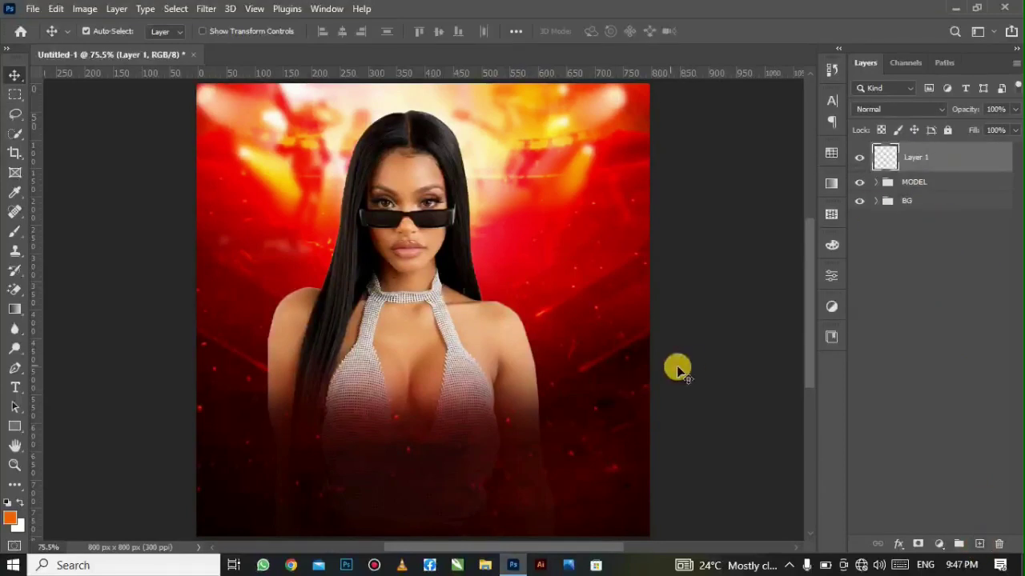
- Set up the Horizontal Type Tool with the Coverse Allstars font in white
{"action": "left_click", "coordinate": [14, 387]}
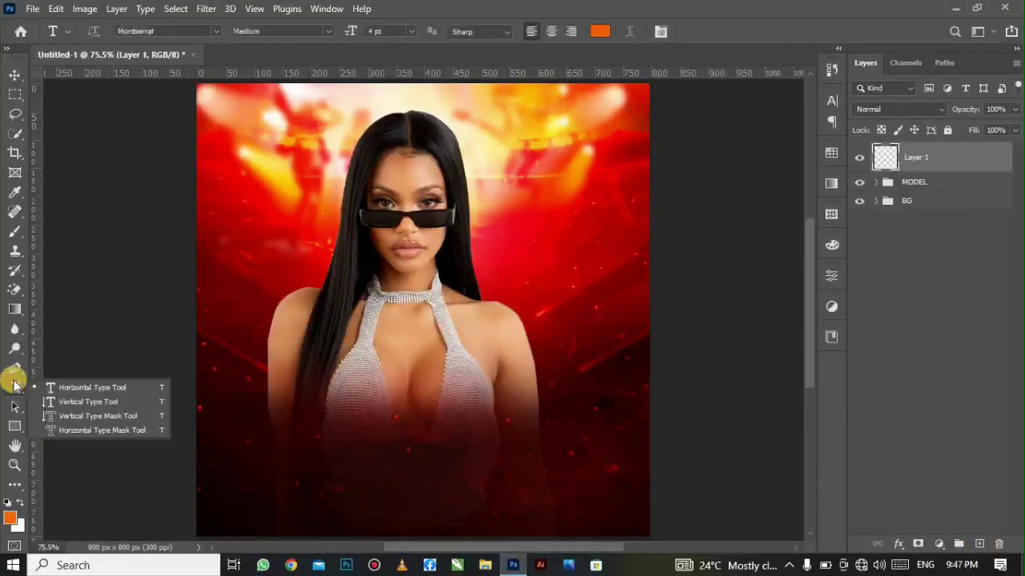
{"action": "left_click", "coordinate": [73, 382]}
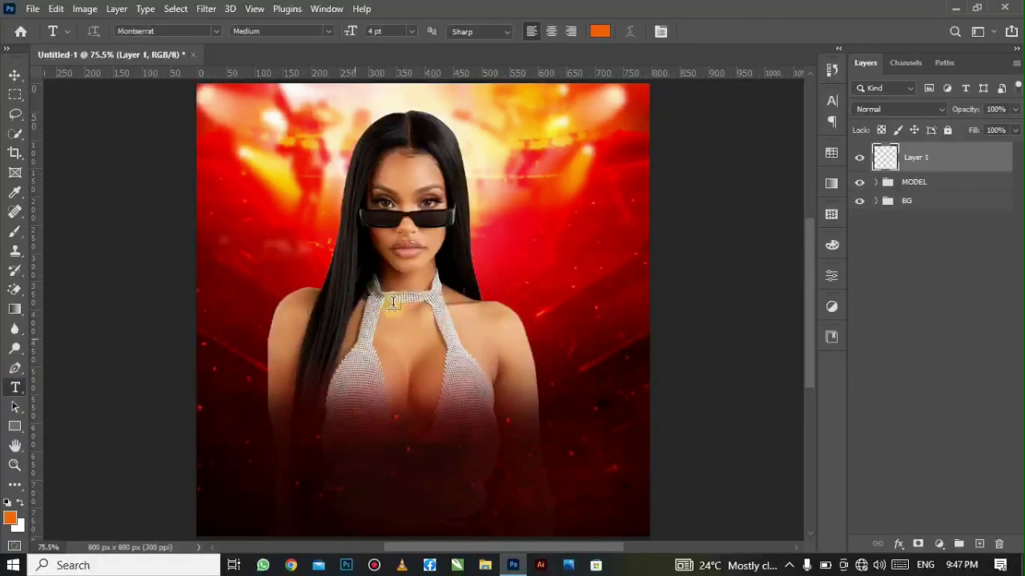
{"action": "left_click", "coordinate": [216, 31]}
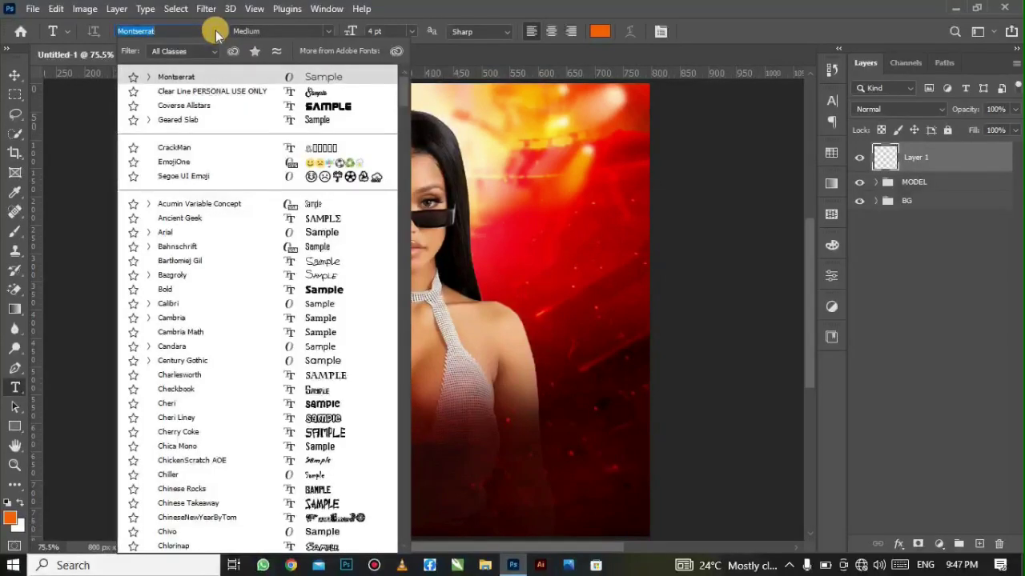
{"action": "left_click", "coordinate": [305, 113]}
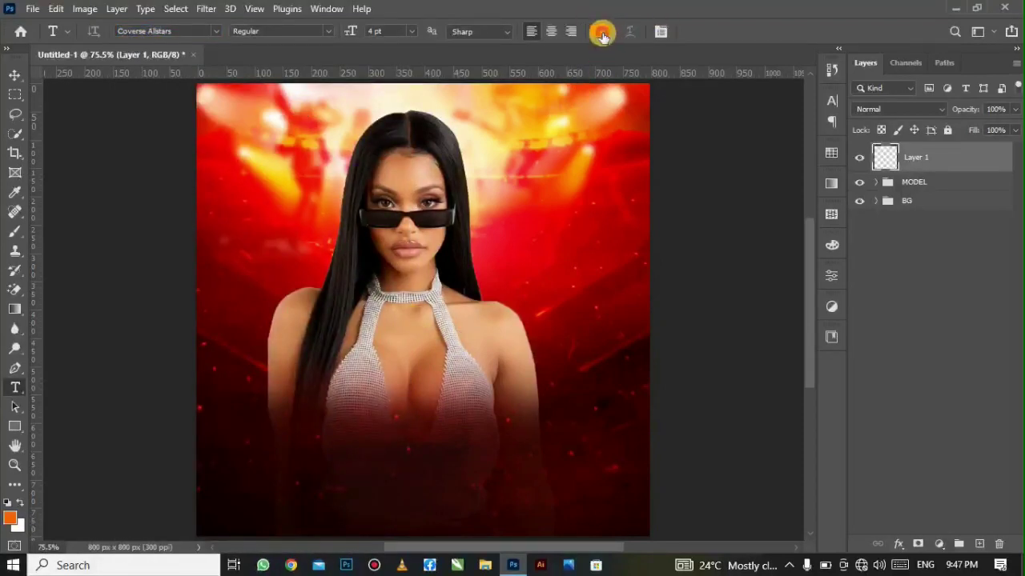
{"action": "left_click", "coordinate": [602, 34]}
{"action": "left_click_drag", "start_coordinate": [594, 177], "coordinate": [521, 121]}
{"action": "left_click", "coordinate": [858, 125]}
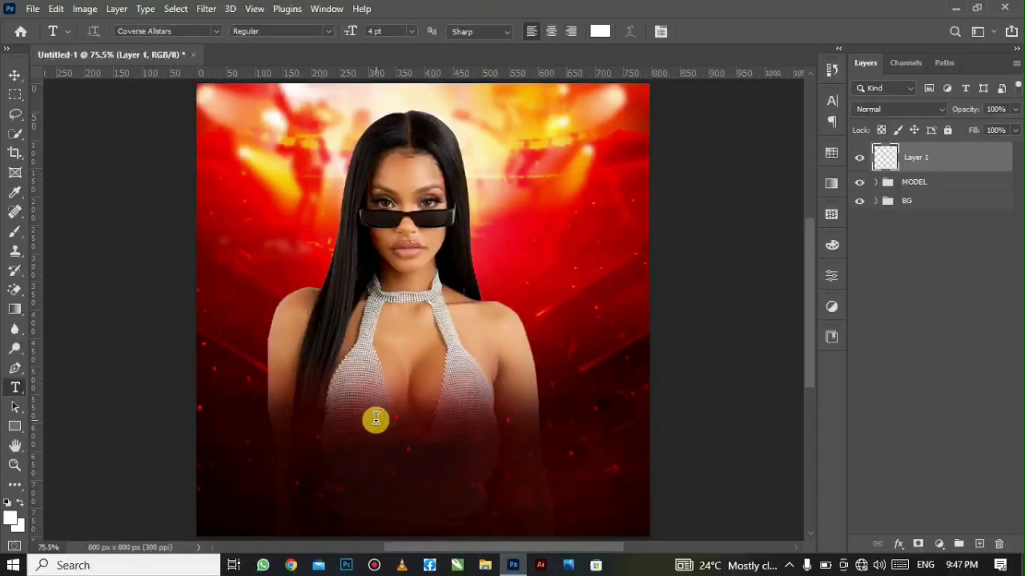
- Add the SUN DAY title at 48 pt and move it to the upper poster
{"action": "left_click", "coordinate": [375, 417]}
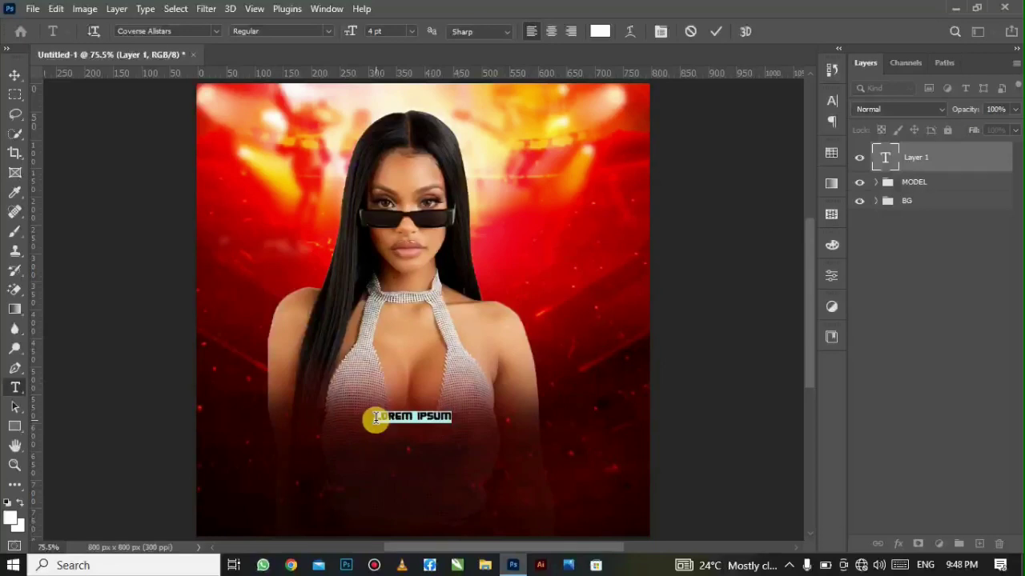
{"action": "right_click", "coordinate": [375, 417]}
{"action": "left_click", "coordinate": [513, 128]}
{"action": "left_click", "coordinate": [411, 31]}
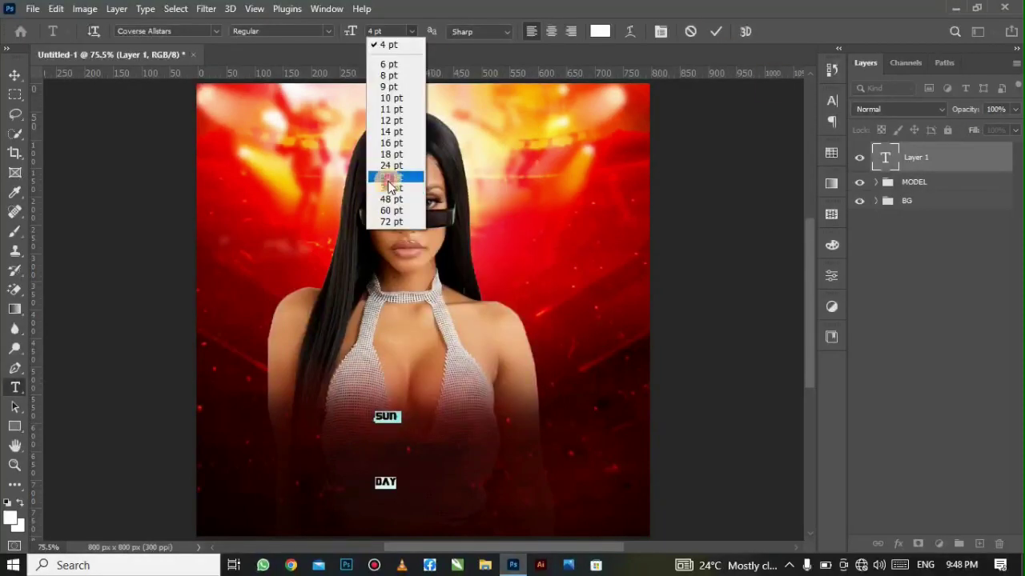
{"action": "left_click", "coordinate": [384, 200]}
{"action": "left_click", "coordinate": [717, 31]}
{"action": "left_click", "coordinate": [14, 75]}
{"action": "left_click_drag", "start_coordinate": [470, 397], "coordinate": [394, 202]}
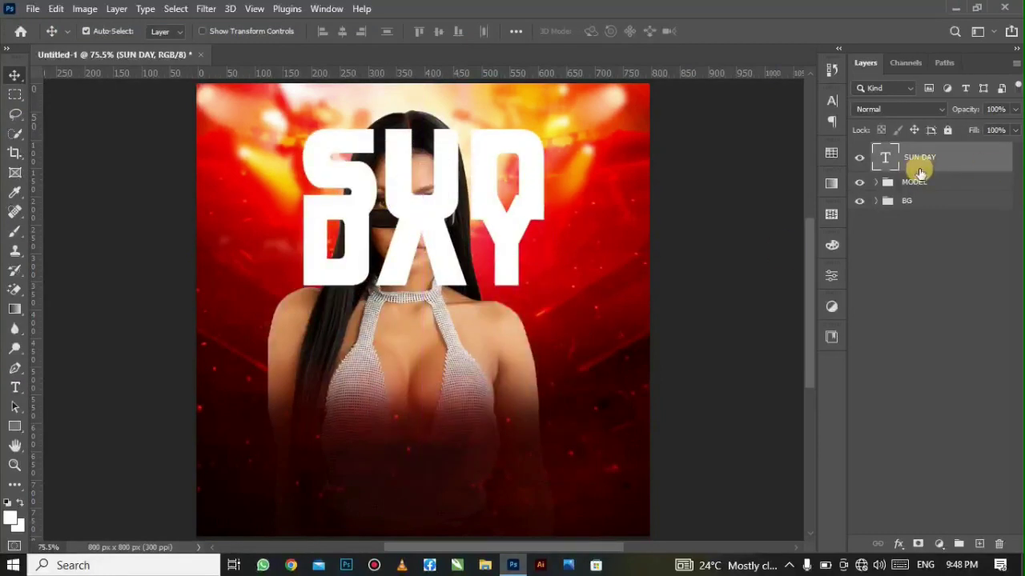
- Raise SUN DAY's leading to 42 pt, widen its tracking, and shift it slightly
{"action": "left_click", "coordinate": [832, 101]}
{"action": "left_click", "coordinate": [790, 141]}
{"action": "scroll", "coordinate": [790, 141], "scroll_direction": "down", "scroll_amount": 3}
{"action": "scroll", "coordinate": [790, 141], "scroll_direction": "up", "scroll_amount": 6}
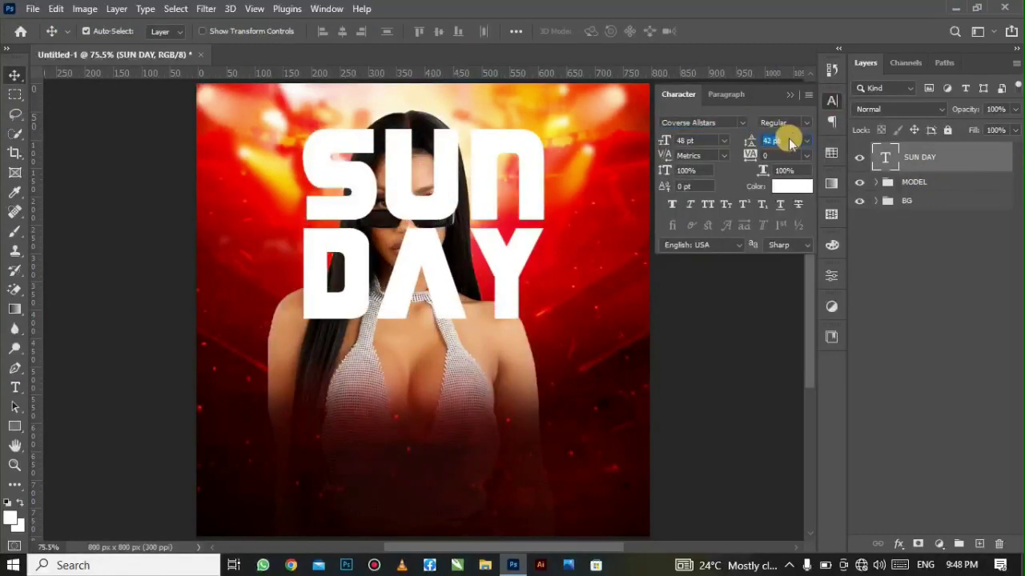
{"action": "left_click", "coordinate": [780, 155]}
{"action": "left_click", "coordinate": [879, 263]}
{"action": "left_click_drag", "start_coordinate": [412, 262], "coordinate": [395, 267]}
- Convert the SUN DAY text layer into a smart object
{"action": "right_click", "coordinate": [945, 160]}
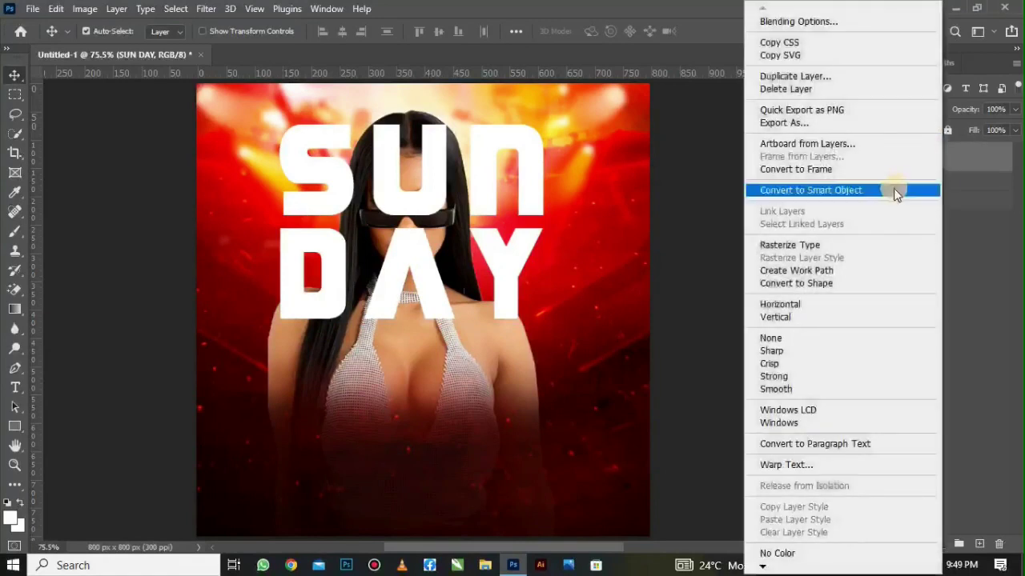
{"action": "left_click", "coordinate": [892, 193]}
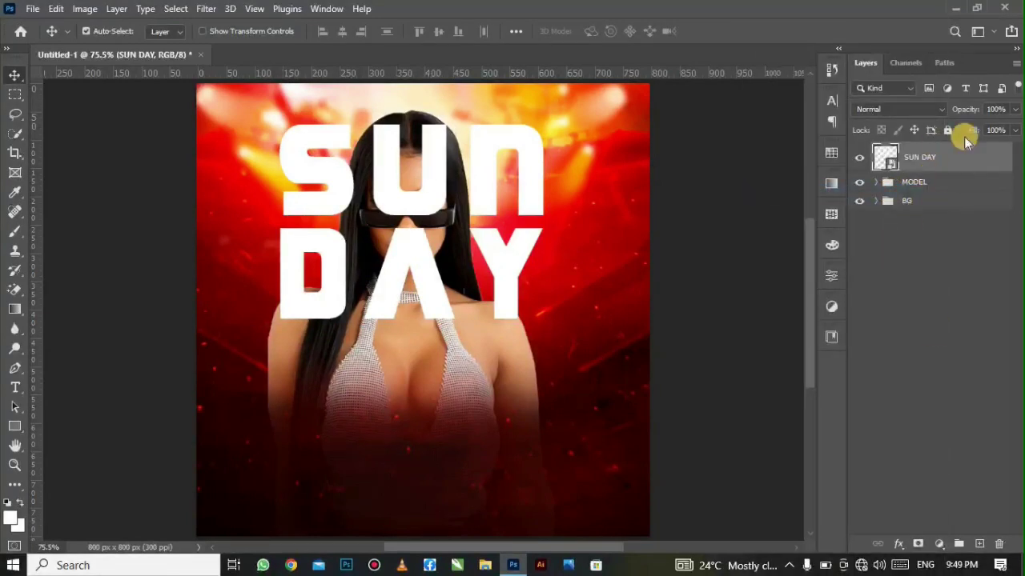
{"action": "left_click", "coordinate": [897, 544]}
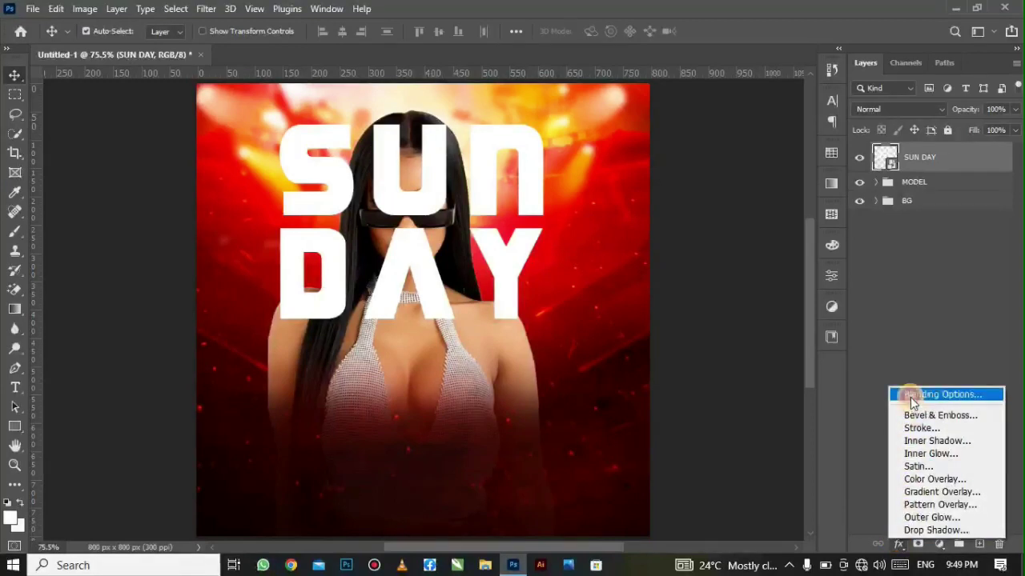
- Give SUN DAY an Inner Bevel Bevel & Emboss: depth 100%, size 10 px, angle 90°
{"action": "left_click", "coordinate": [910, 397]}
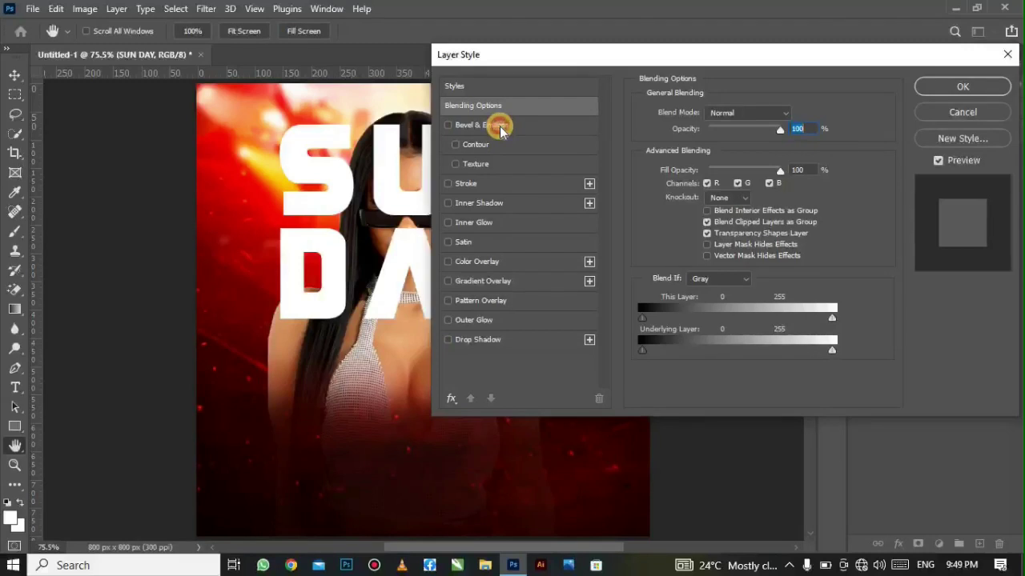
{"action": "left_click", "coordinate": [464, 126]}
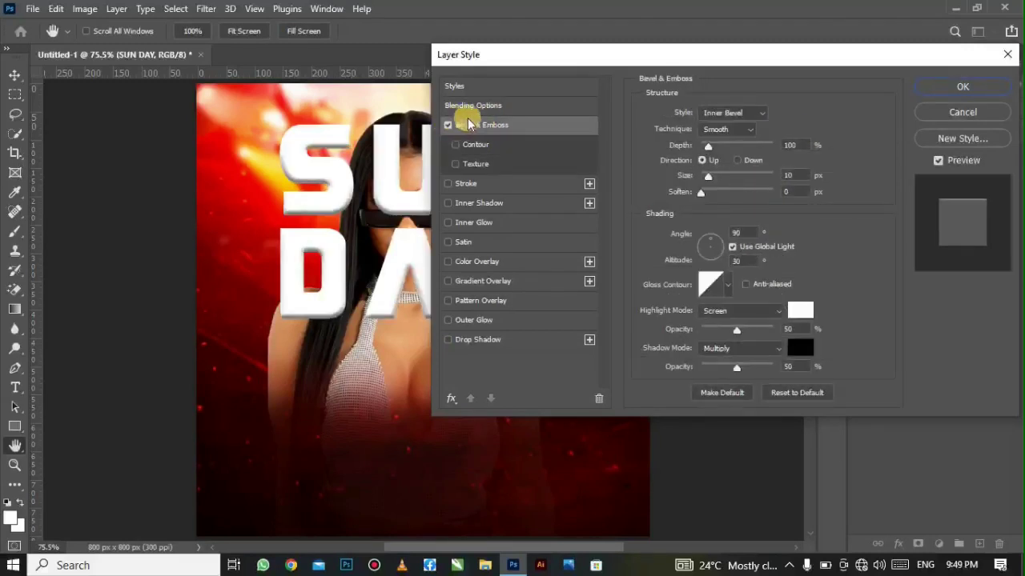
{"action": "left_click", "coordinate": [733, 118]}
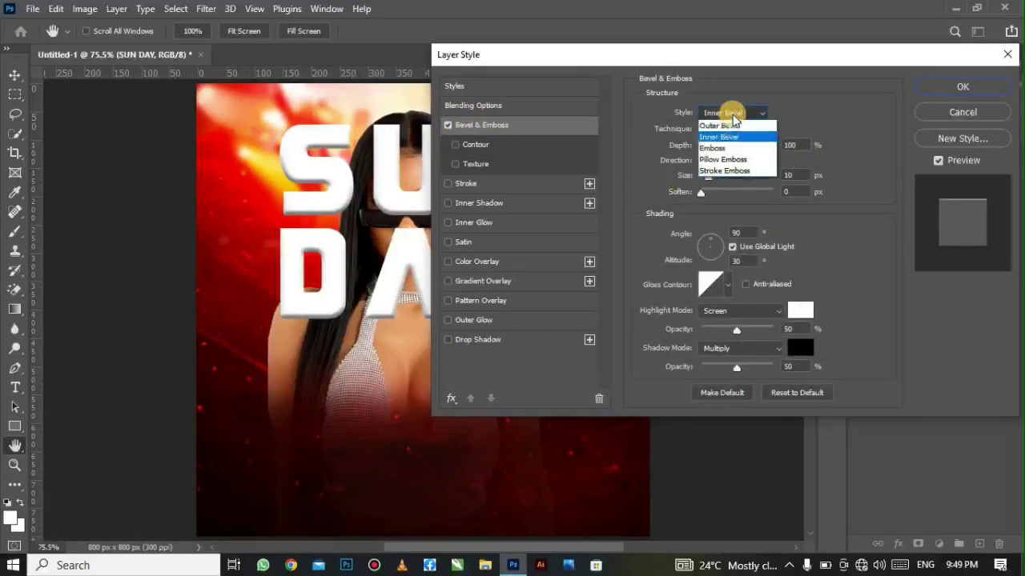
{"action": "left_click", "coordinate": [746, 143]}
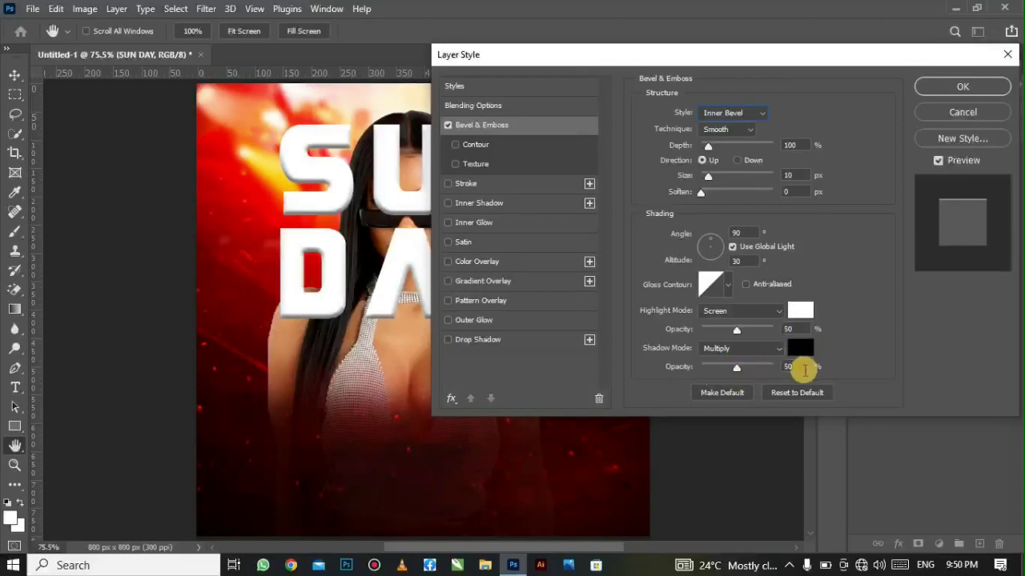
{"action": "left_click", "coordinate": [928, 94]}
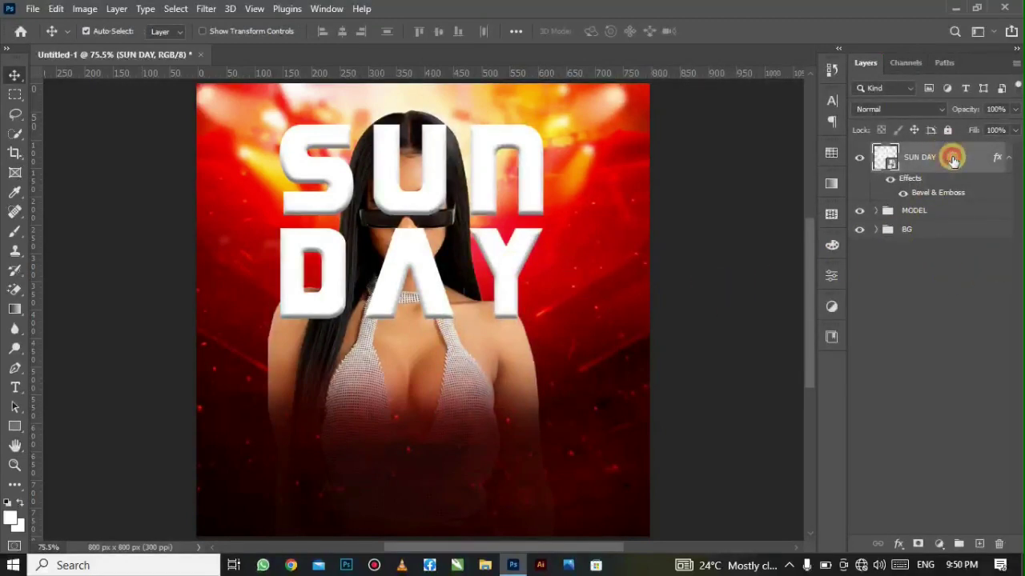
- Move SUN DAY below the MODEL group, stretch it to about 134.9% width, and raise it slightly
{"action": "left_click_drag", "start_coordinate": [953, 160], "coordinate": [973, 219]}
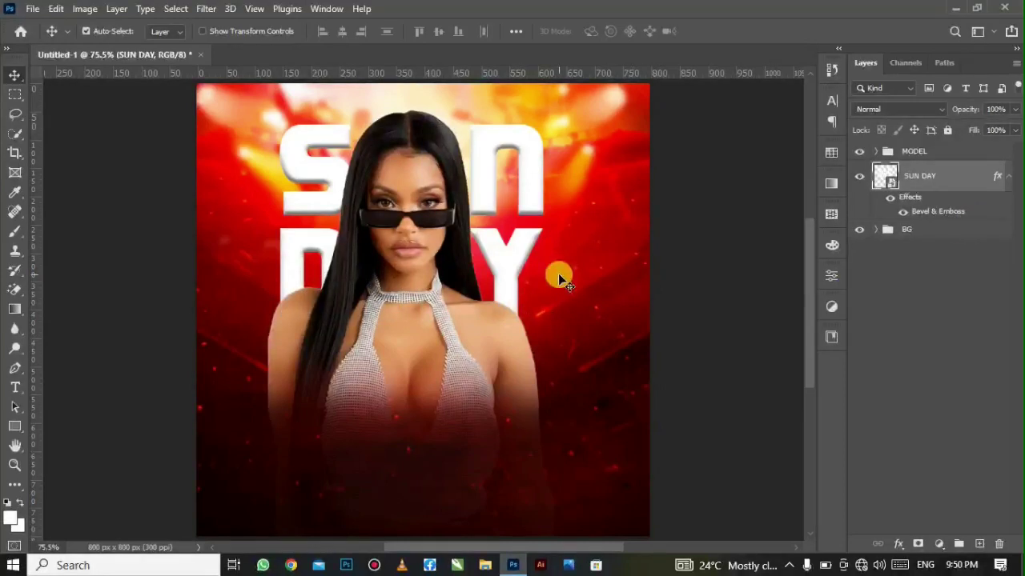
{"action": "key", "text": "ctrl+t"}
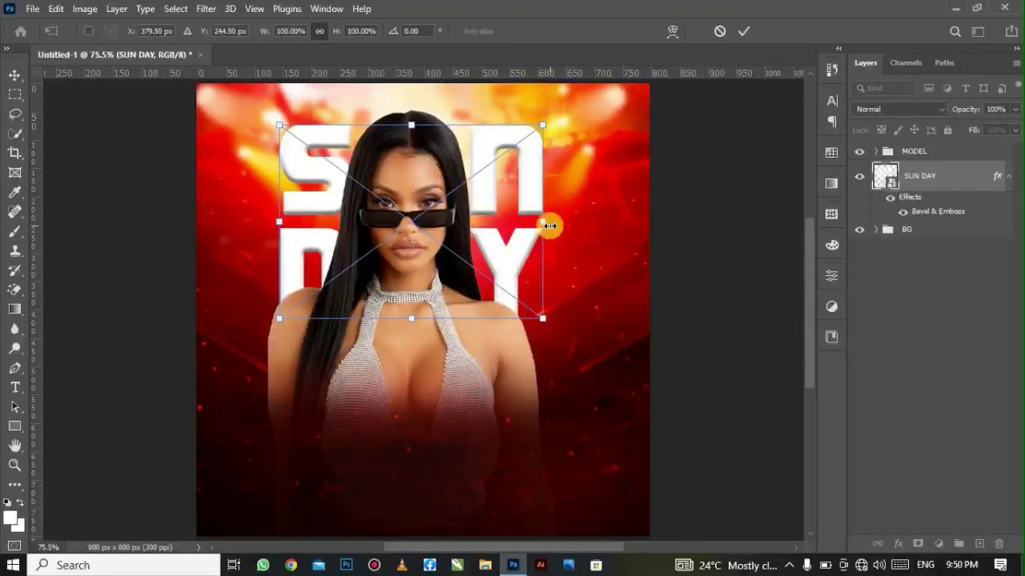
{"action": "left_click_drag", "start_coordinate": [557, 223], "coordinate": [584, 219]}
{"action": "left_click_drag", "start_coordinate": [276, 220], "coordinate": [218, 224]}
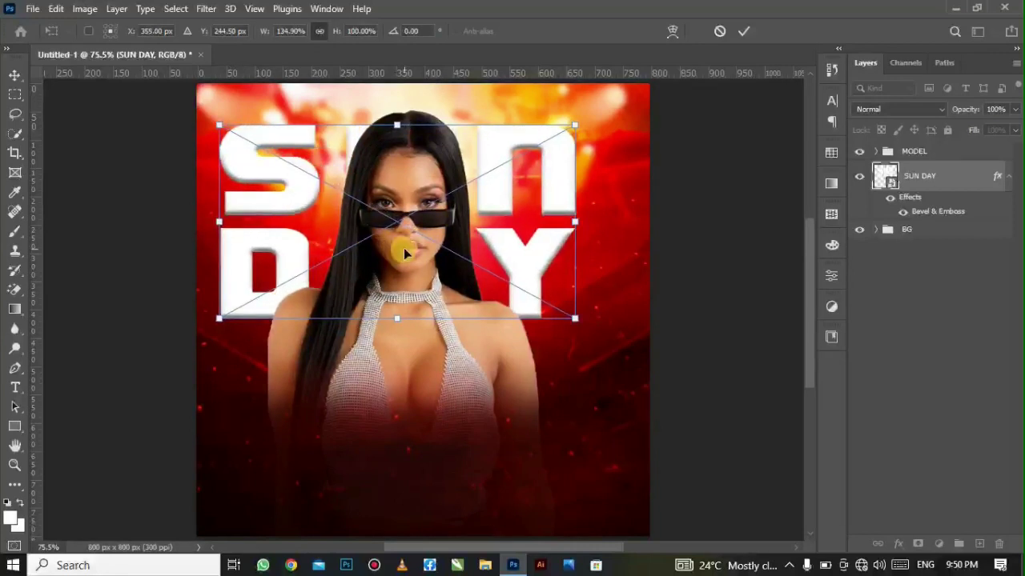
{"action": "left_click_drag", "start_coordinate": [404, 249], "coordinate": [407, 228]}
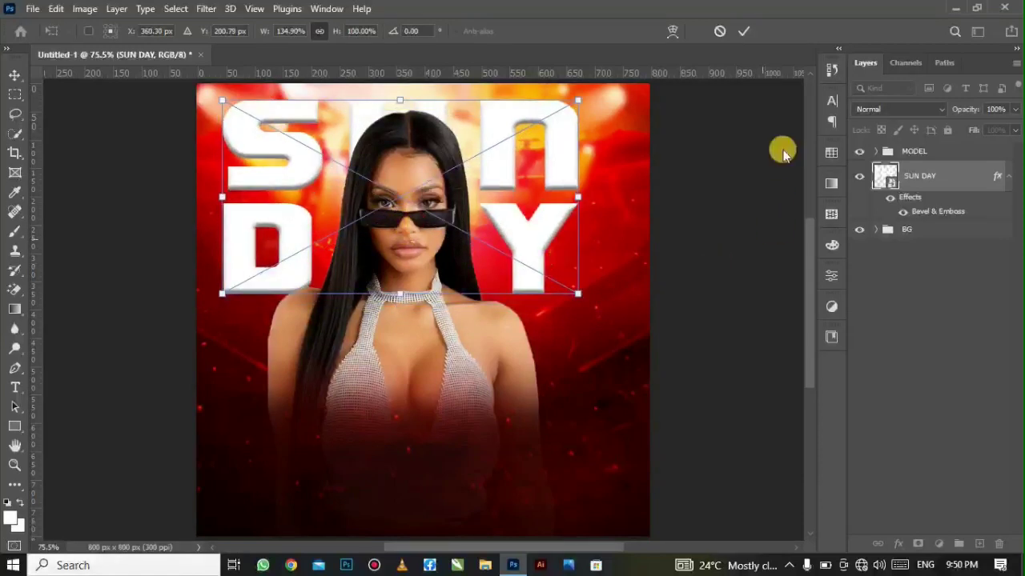
{"action": "left_click", "coordinate": [738, 33]}
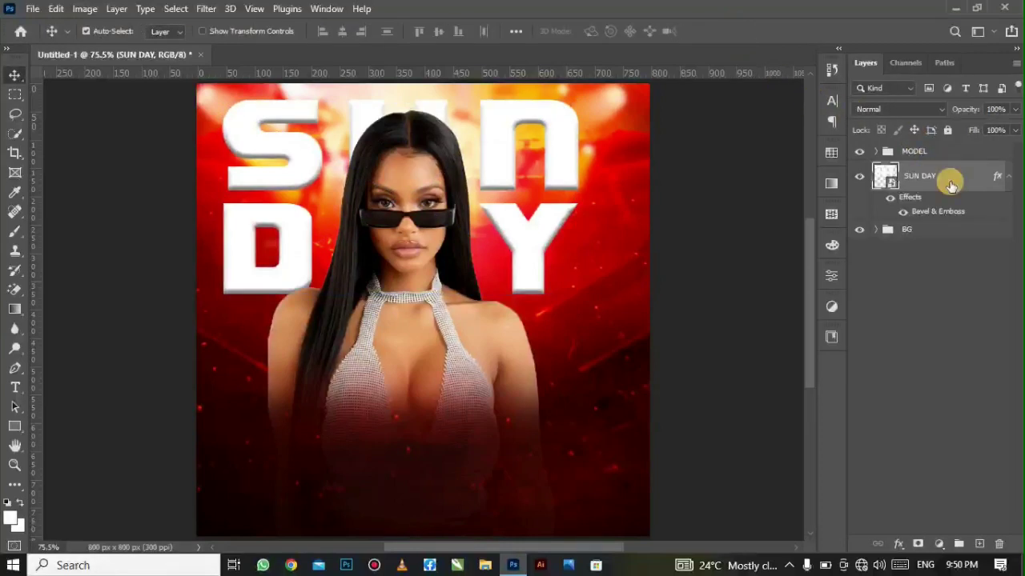
- Duplicate SUN DAY, remove the copy's bevel effect, and move the copy above the MODEL group
{"action": "key", "text": "ctrl+j"}
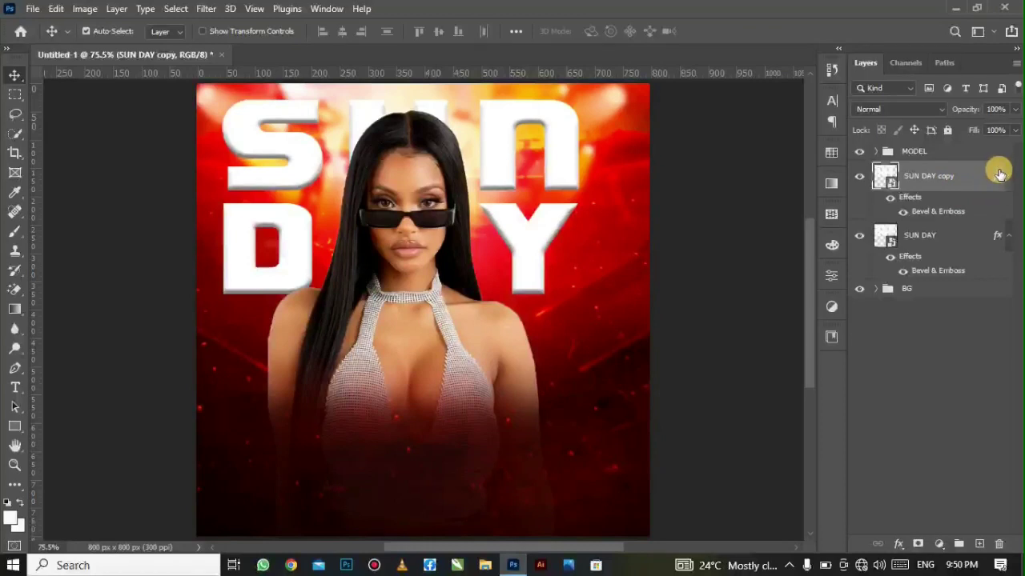
{"action": "left_click_drag", "start_coordinate": [999, 174], "coordinate": [998, 542]}
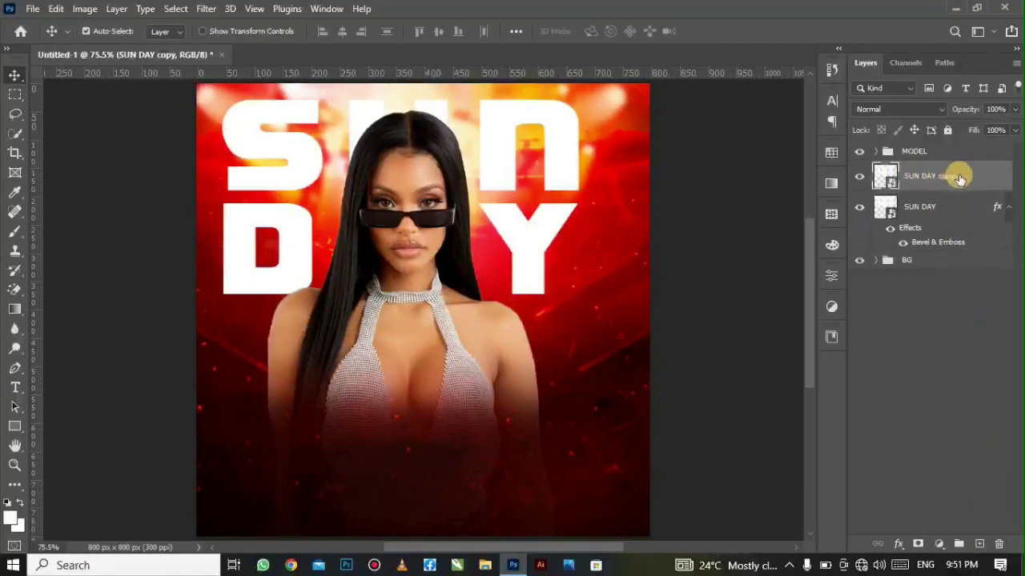
{"action": "left_click_drag", "start_coordinate": [961, 175], "coordinate": [956, 146]}
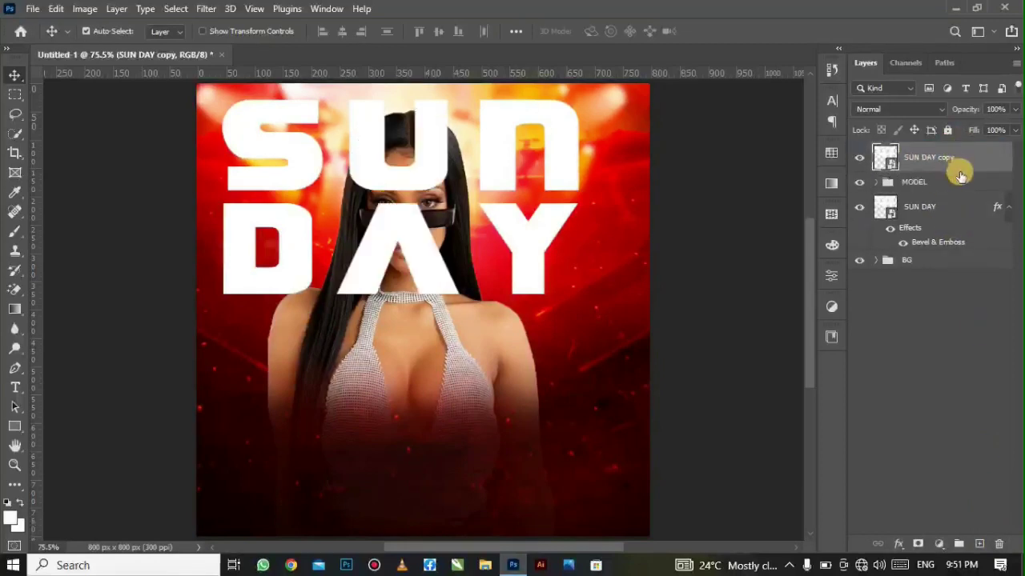
- Set the SUN DAY copy's Fill Opacity to 0 and add a 1 px Stroke
{"action": "left_click", "coordinate": [899, 544]}
{"action": "left_click", "coordinate": [913, 393]}
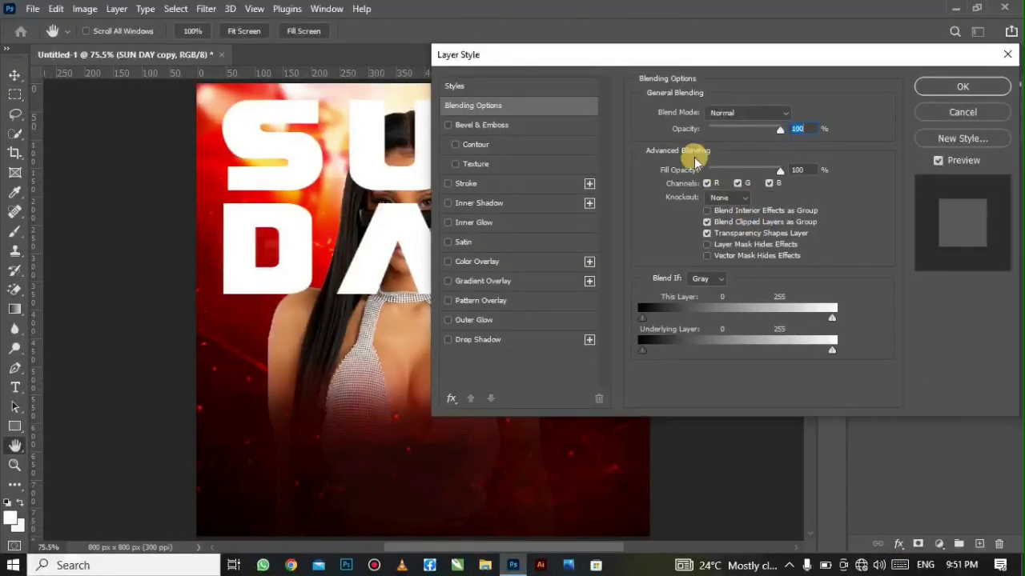
{"action": "left_click_drag", "start_coordinate": [779, 170], "coordinate": [671, 203]}
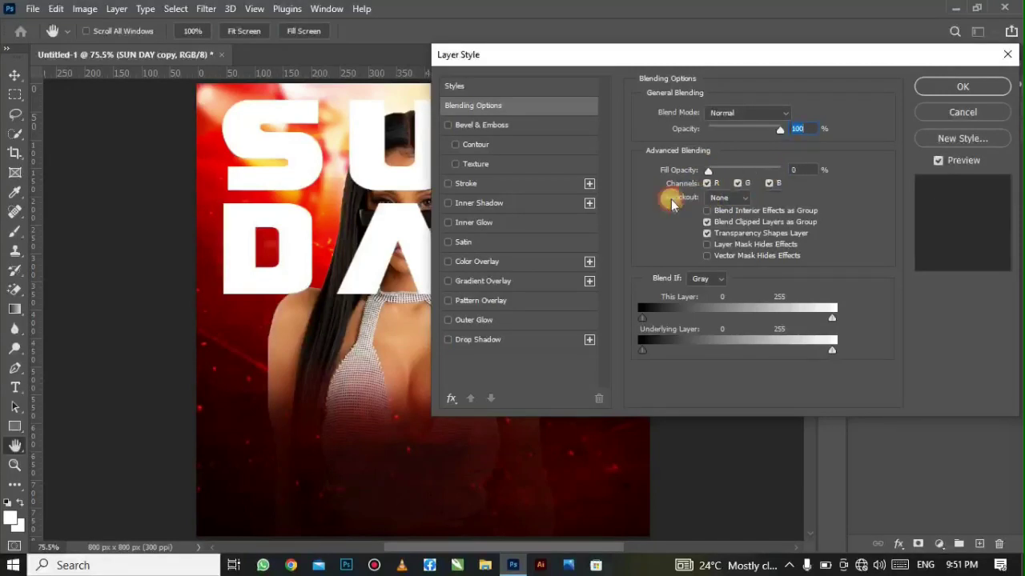
{"action": "left_click", "coordinate": [490, 183]}
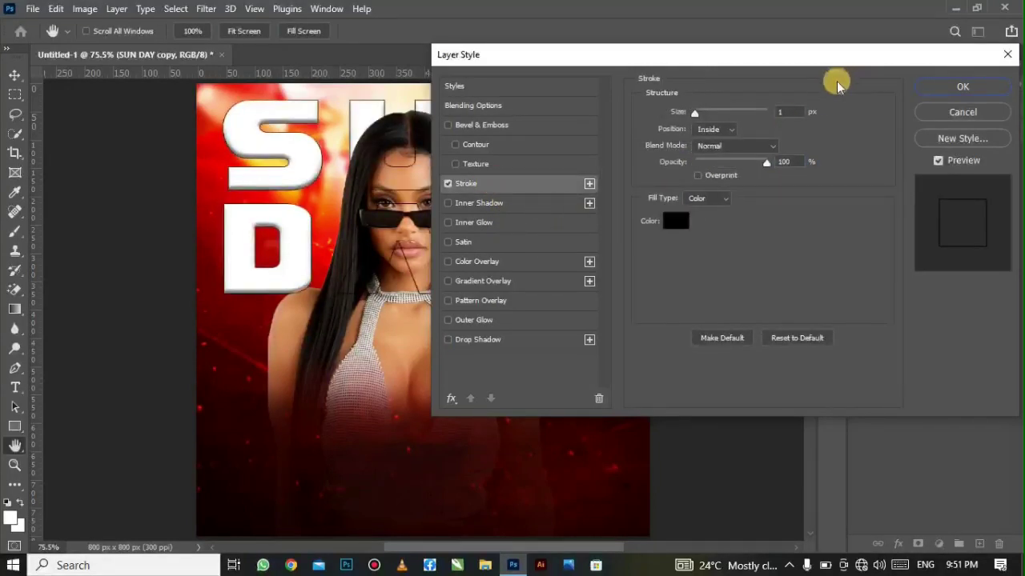
{"action": "double_click", "coordinate": [781, 113]}
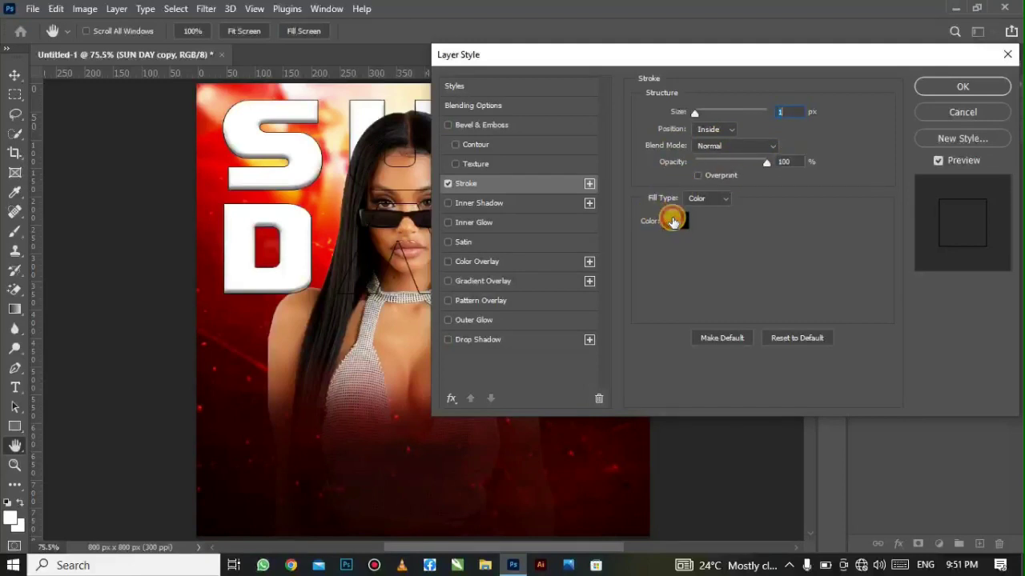
- Make the stroke near-white #fdfdfd, blend it in Overlay mode, and apply the style
{"action": "left_click", "coordinate": [673, 222]}
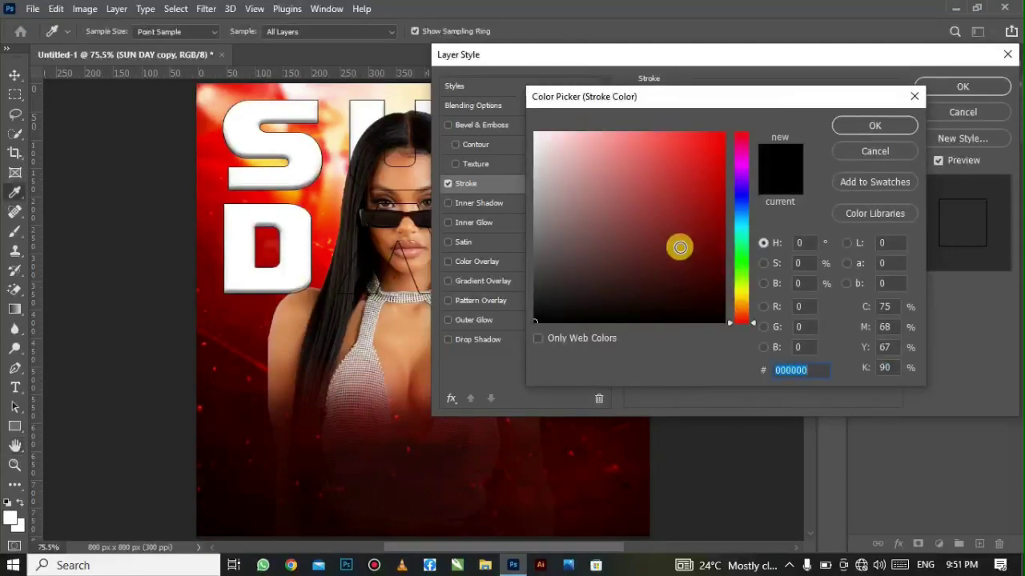
{"action": "mouse_move", "coordinate": [680, 247]}
{"action": "left_mouse_down"}
{"action": "mouse_move", "coordinate": [498, 147]}
{"action": "mouse_move", "coordinate": [521, 130]}
{"action": "mouse_move", "coordinate": [531, 137]}
{"action": "left_mouse_up"}
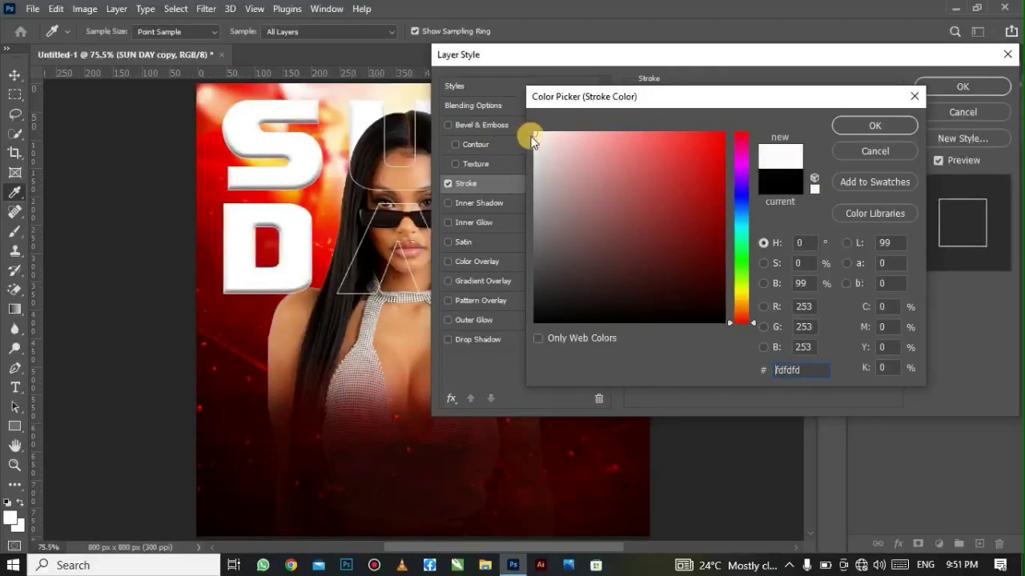
{"action": "left_click", "coordinate": [872, 128]}
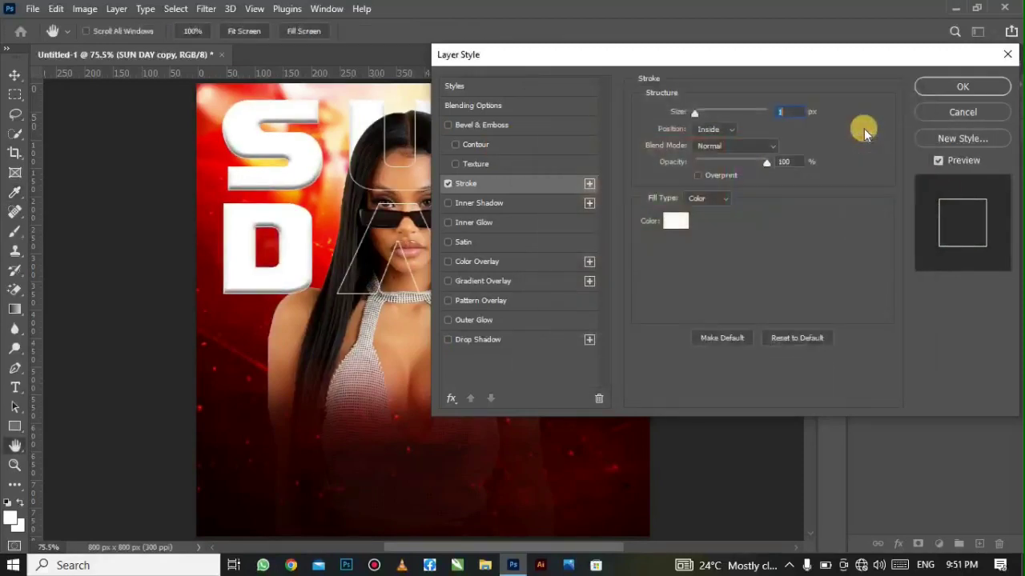
{"action": "left_click", "coordinate": [726, 148]}
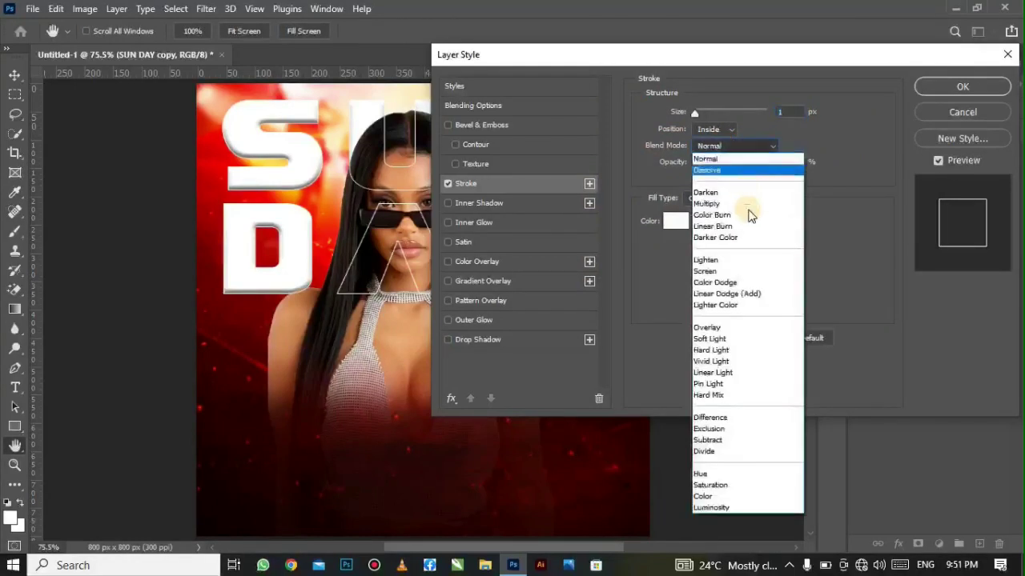
{"action": "left_click", "coordinate": [769, 273]}
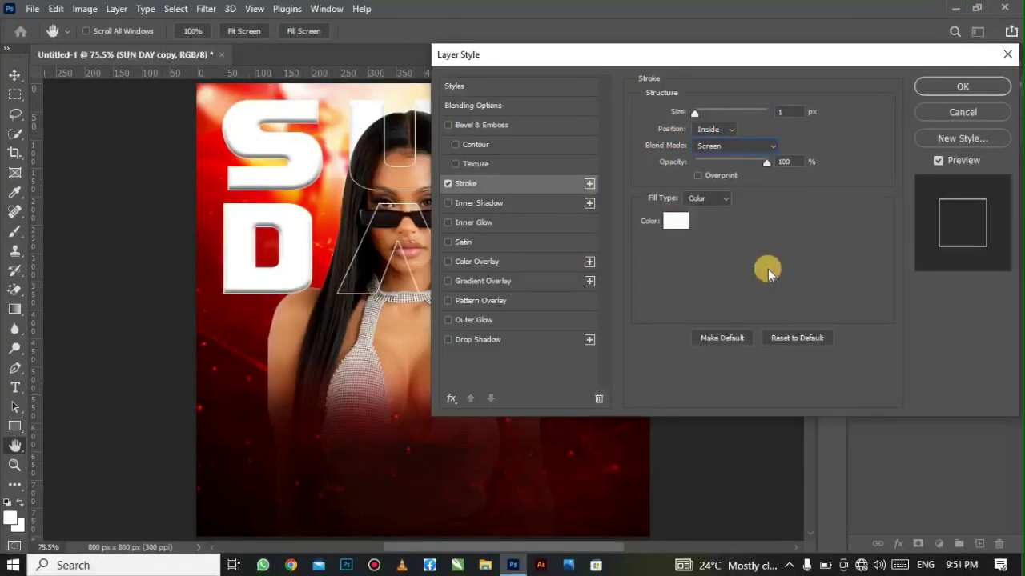
{"action": "left_click", "coordinate": [748, 146]}
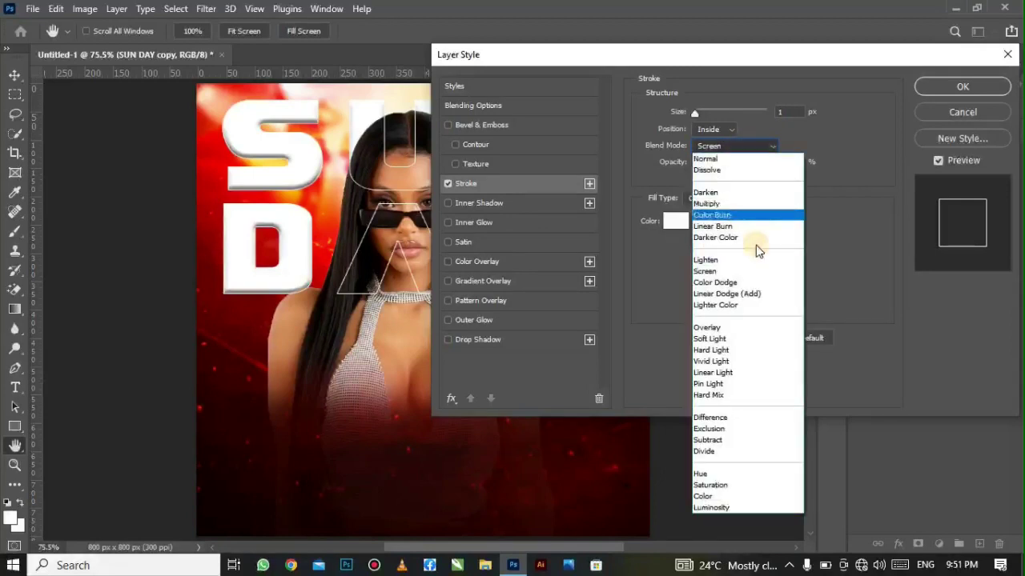
{"action": "left_click", "coordinate": [772, 328]}
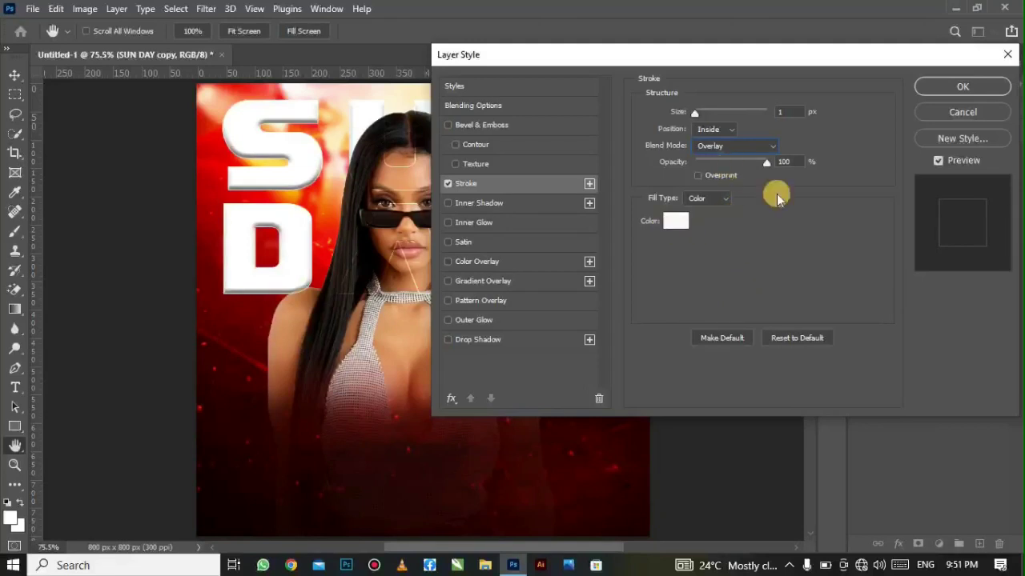
{"action": "left_click_drag", "start_coordinate": [705, 54], "coordinate": [771, 51]}
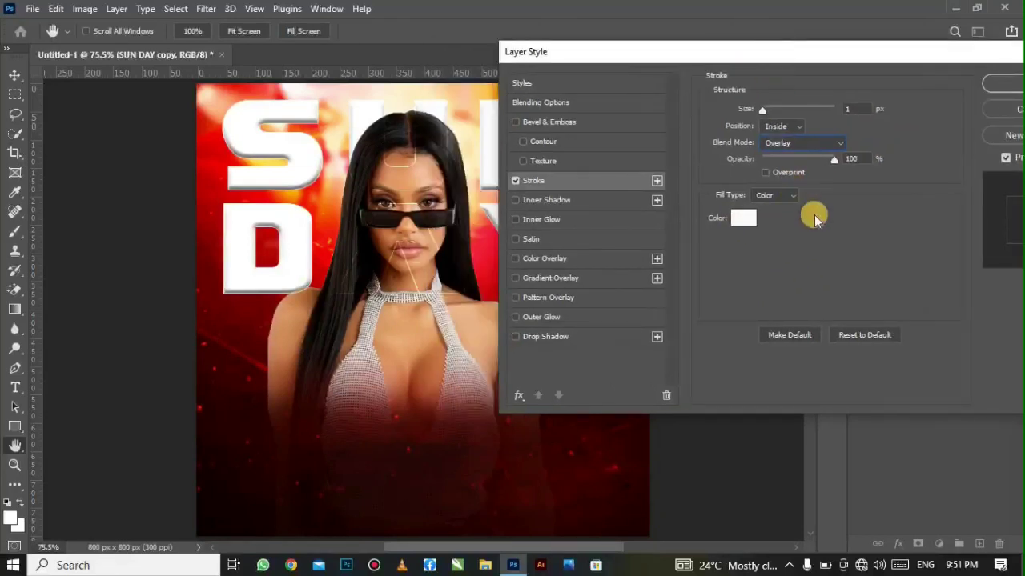
{"action": "left_click", "coordinate": [998, 84]}
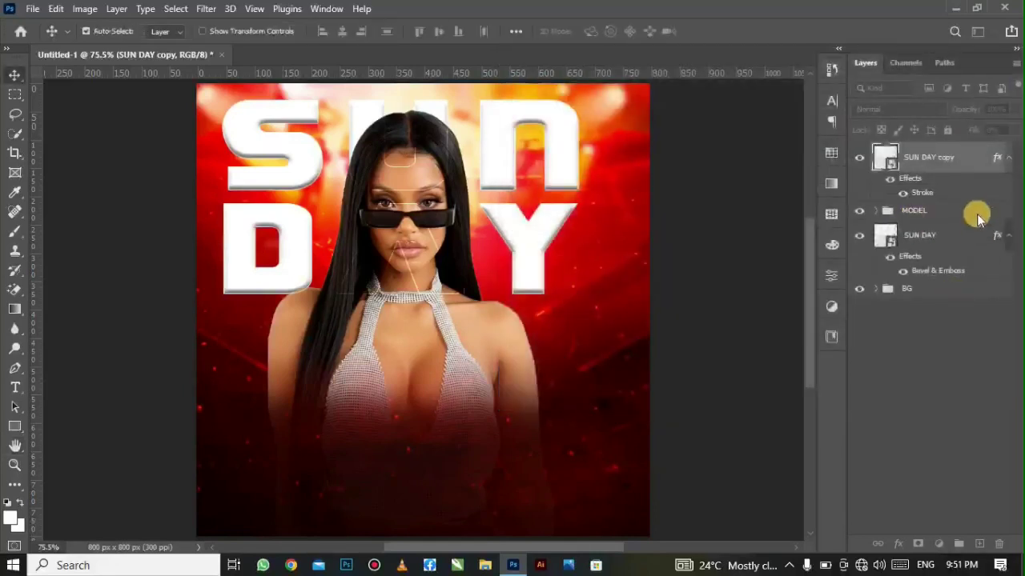
- Add 'FUND' text on the lower poster in the Clear Line PERSONAL font
{"action": "left_click", "coordinate": [980, 543]}
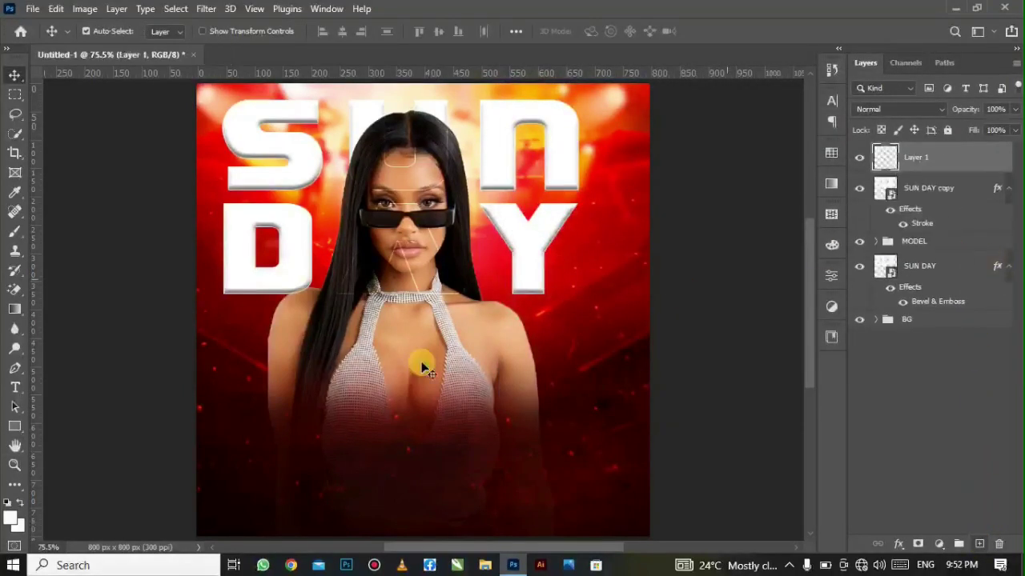
{"action": "left_click_drag", "start_coordinate": [17, 390], "coordinate": [80, 395]}
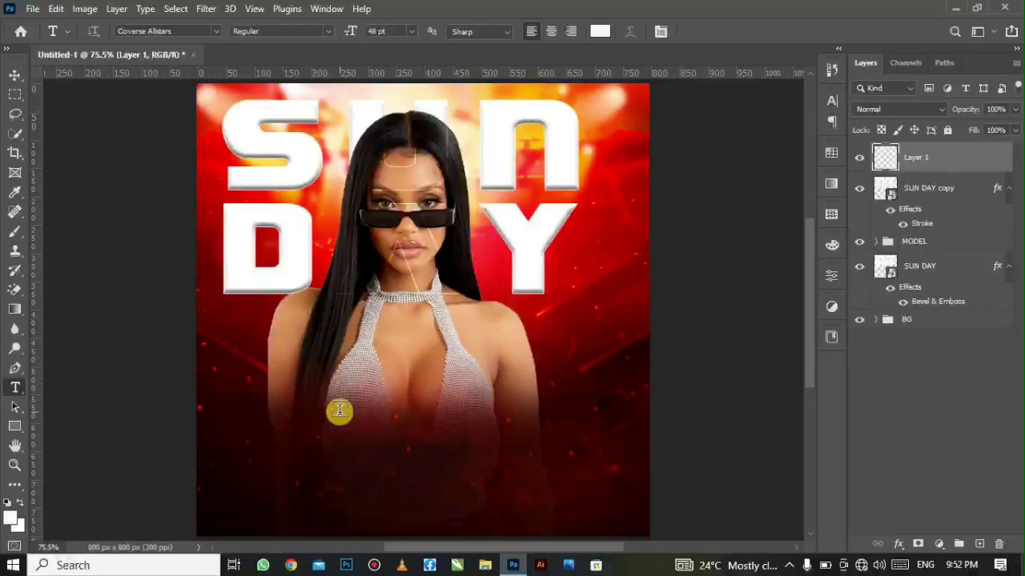
{"action": "left_click", "coordinate": [339, 410]}
{"action": "type", "text": "FUND"}
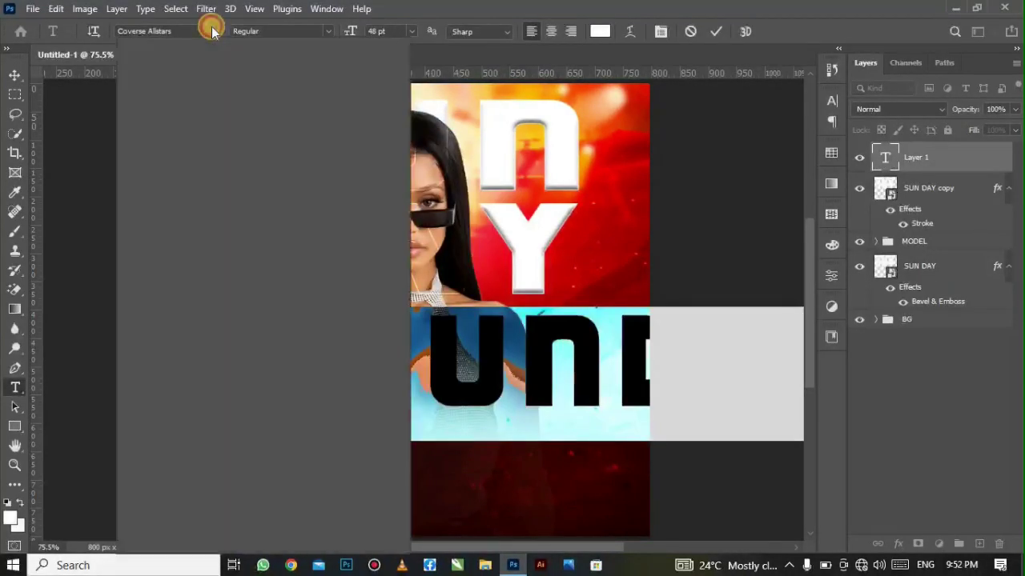
{"action": "left_click", "coordinate": [275, 245]}
- Change the Funday text colour to brighter orange #d6650a and commit the edit
{"action": "left_click", "coordinate": [600, 29]}
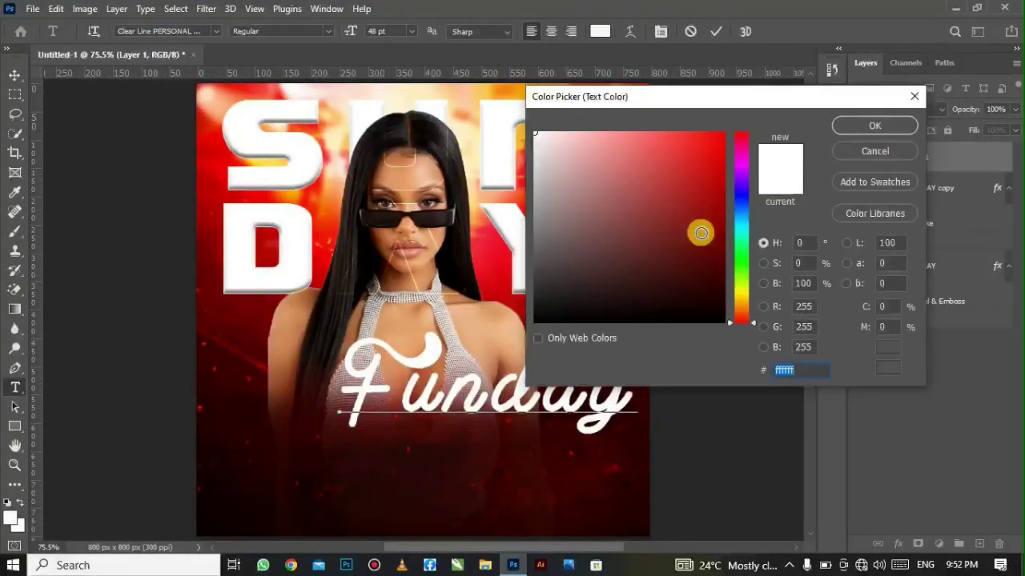
{"action": "left_click", "coordinate": [741, 310]}
{"action": "left_click_drag", "start_coordinate": [700, 142], "coordinate": [722, 192]}
{"action": "left_click", "coordinate": [715, 163]}
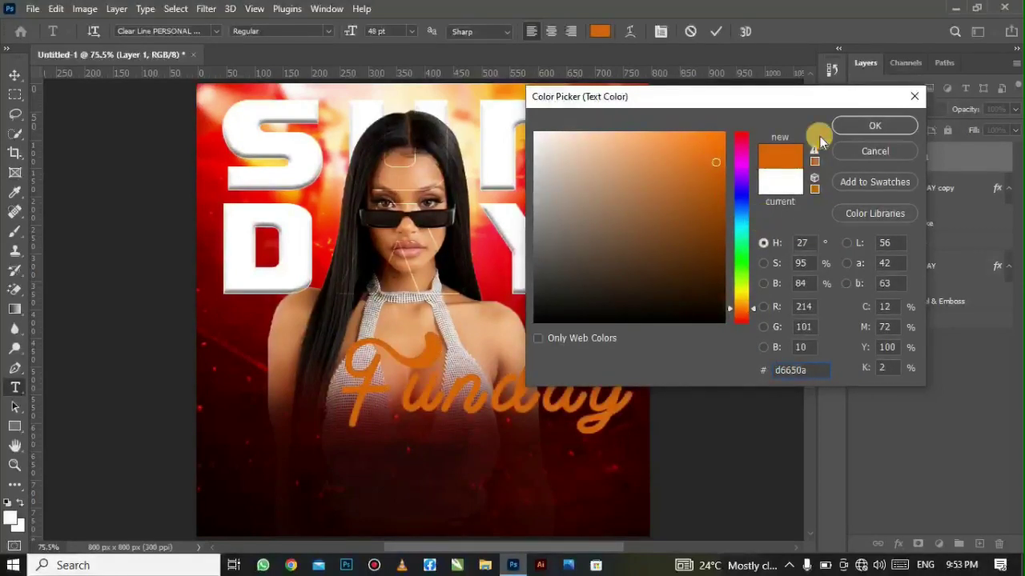
{"action": "left_click", "coordinate": [874, 126]}
{"action": "left_click", "coordinate": [716, 31]}
- Shrink Funday slightly and move it left and lower on the poster
{"action": "key", "text": "ctrl+t"}
{"action": "left_click_drag", "start_coordinate": [637, 470], "coordinate": [599, 458]}
{"action": "left_click_drag", "start_coordinate": [503, 407], "coordinate": [448, 414]}
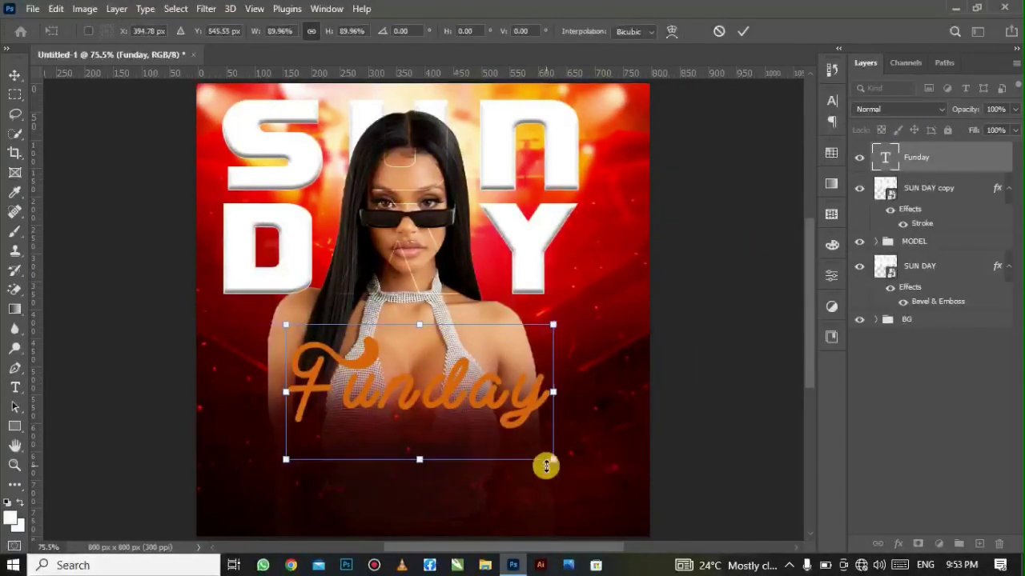
{"action": "left_click_drag", "start_coordinate": [549, 465], "coordinate": [537, 460]}
{"action": "left_click_drag", "start_coordinate": [476, 414], "coordinate": [473, 432]}
{"action": "key", "text": "Return"}
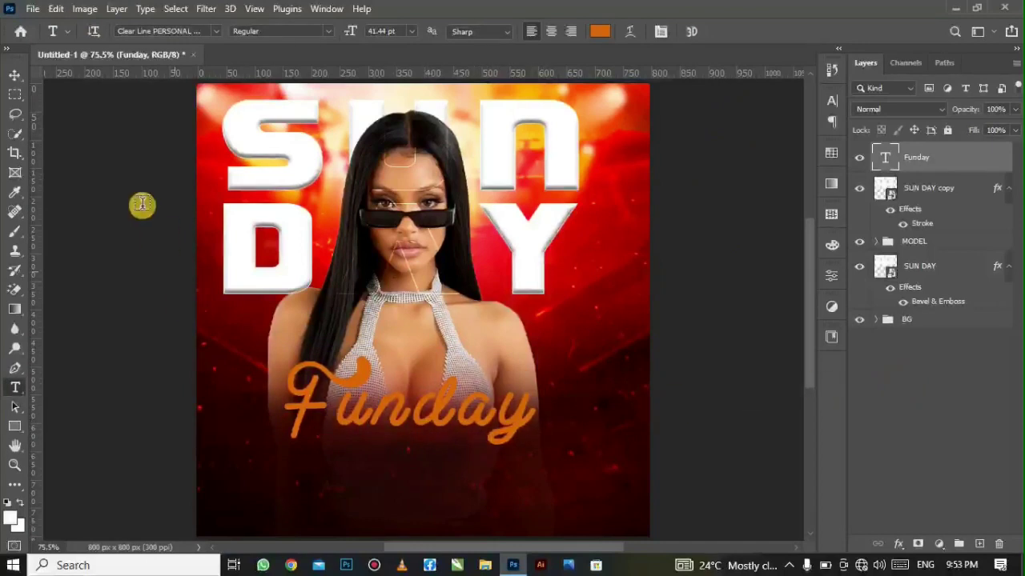
{"action": "left_click", "coordinate": [9, 75]}
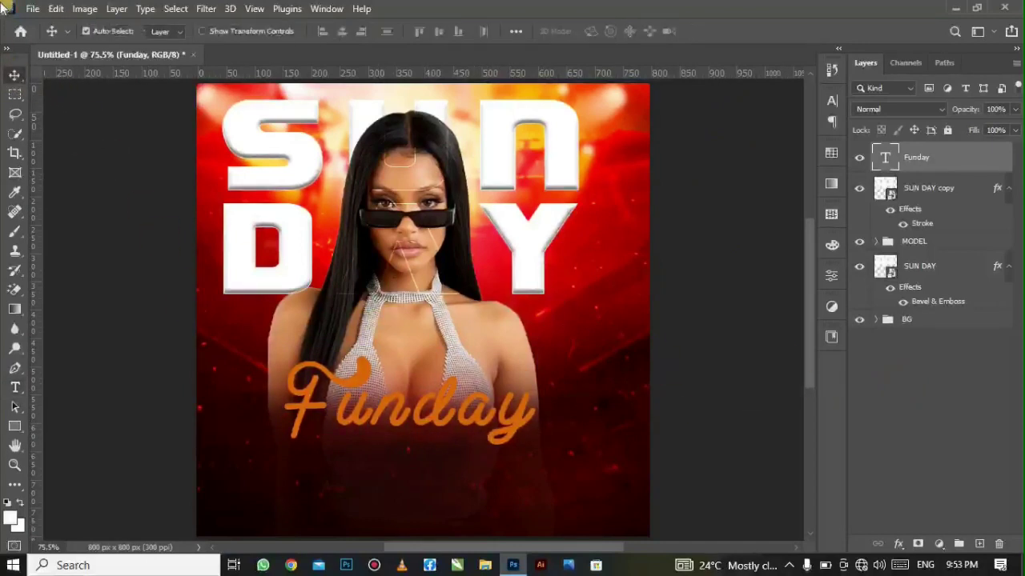
- Group the SUN DAY copy and Funday layers into a group named TEXT, then expand it
{"action": "left_click", "coordinate": [951, 191], "text": "ctrl"}
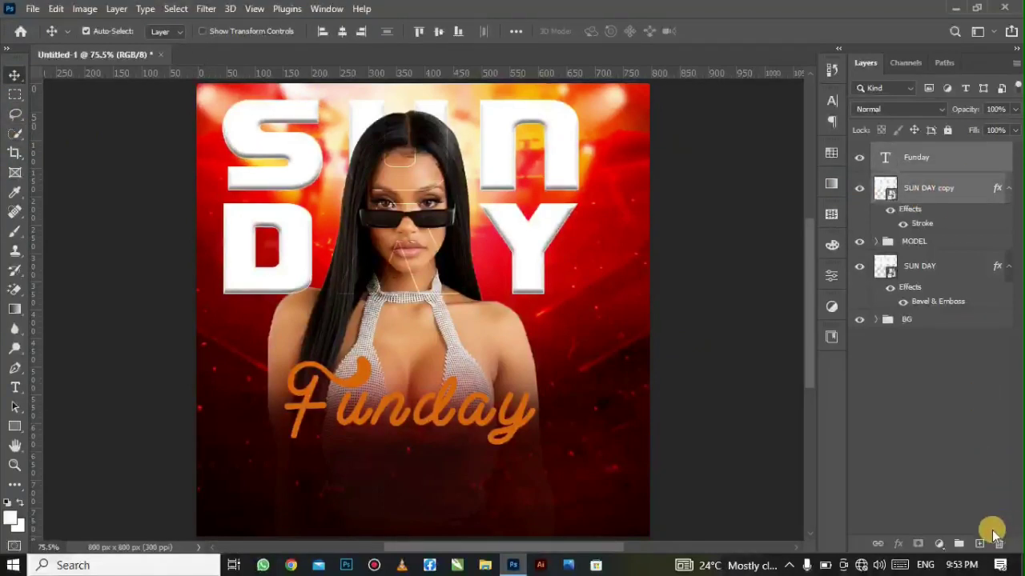
{"action": "left_click", "coordinate": [960, 543]}
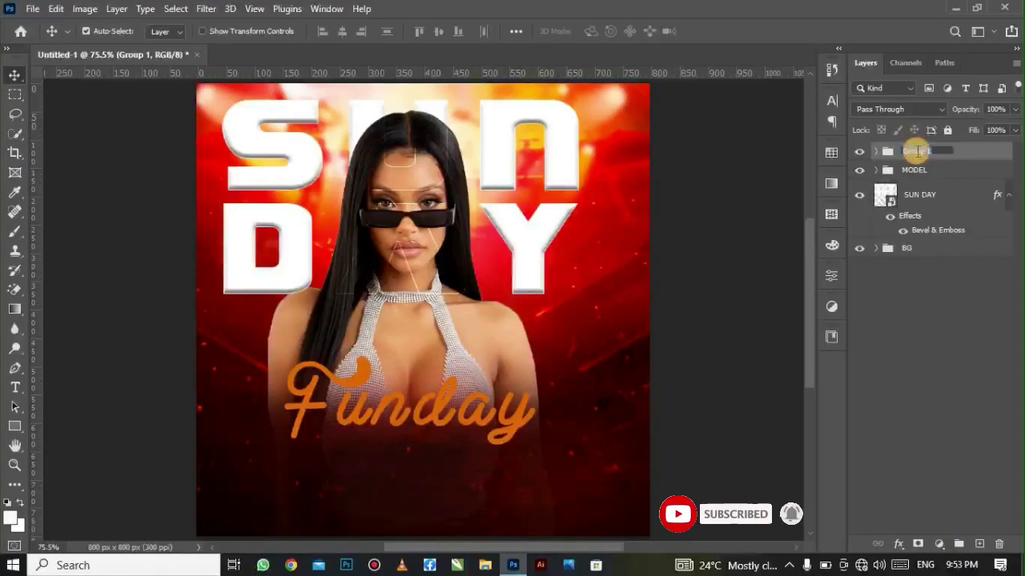
{"action": "left_click", "coordinate": [919, 151]}
{"action": "type", "text": "text"}
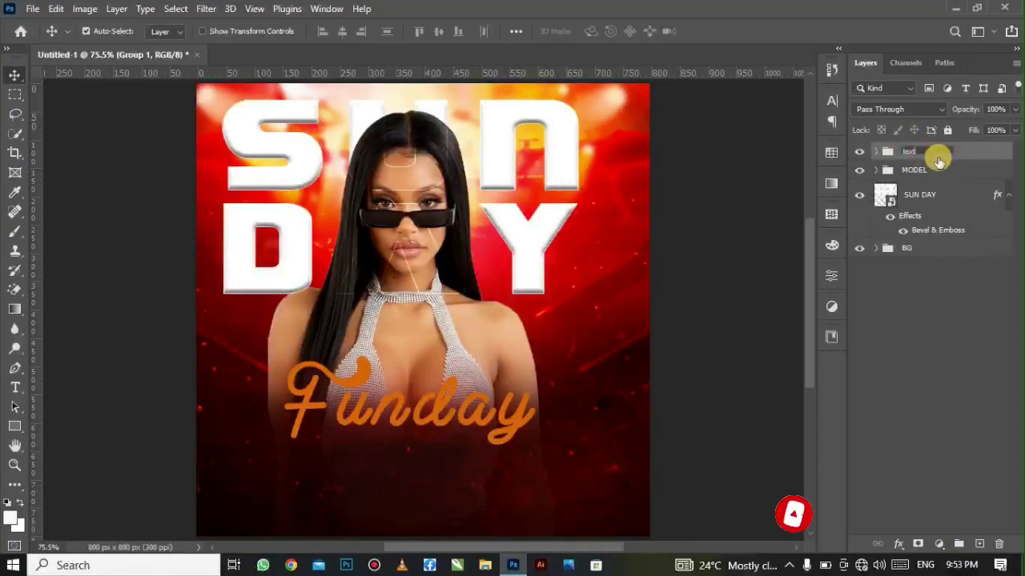
{"action": "double_click", "coordinate": [925, 150]}
{"action": "key", "text": "Return"}
{"action": "left_click", "coordinate": [885, 158], "text": "ctrl"}
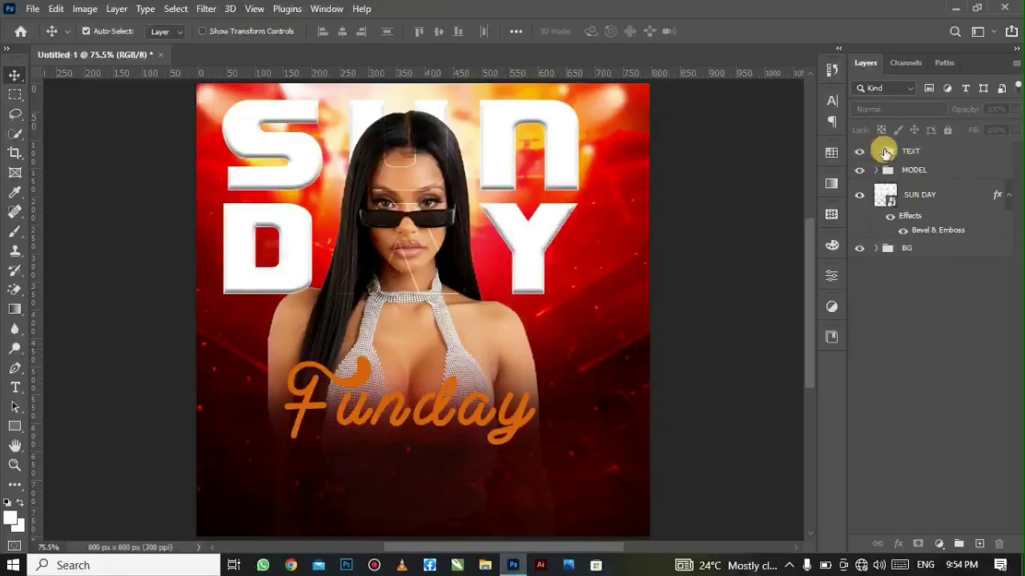
{"action": "left_click", "coordinate": [876, 151]}
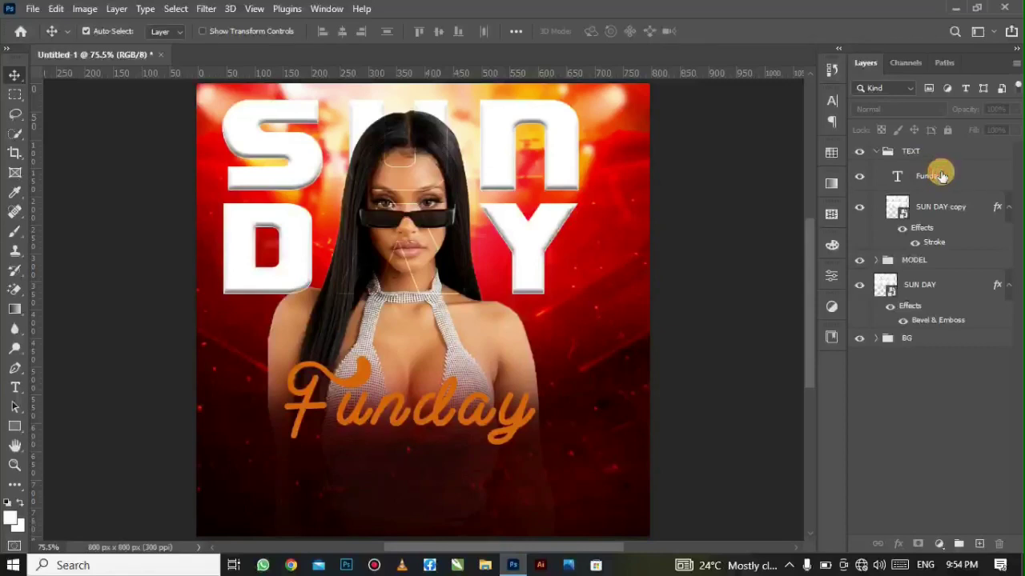
{"action": "left_click", "coordinate": [942, 176]}
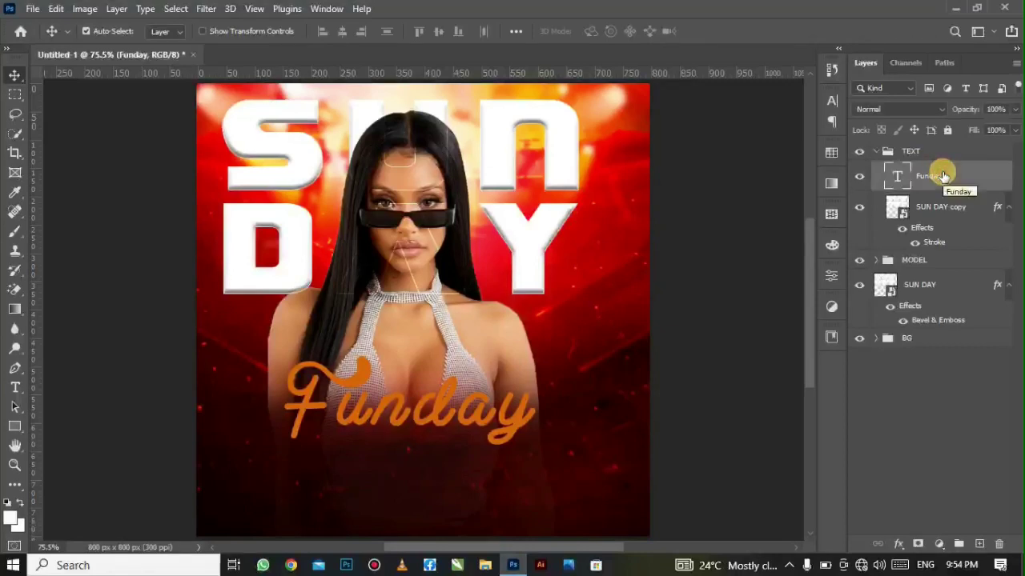
- Add HYPE POLICY, DJ FIXY, DJ SET, MUSIC POLICY, DJ AZZA MAN lineup text right of Funday
{"action": "left_click", "coordinate": [13, 388]}
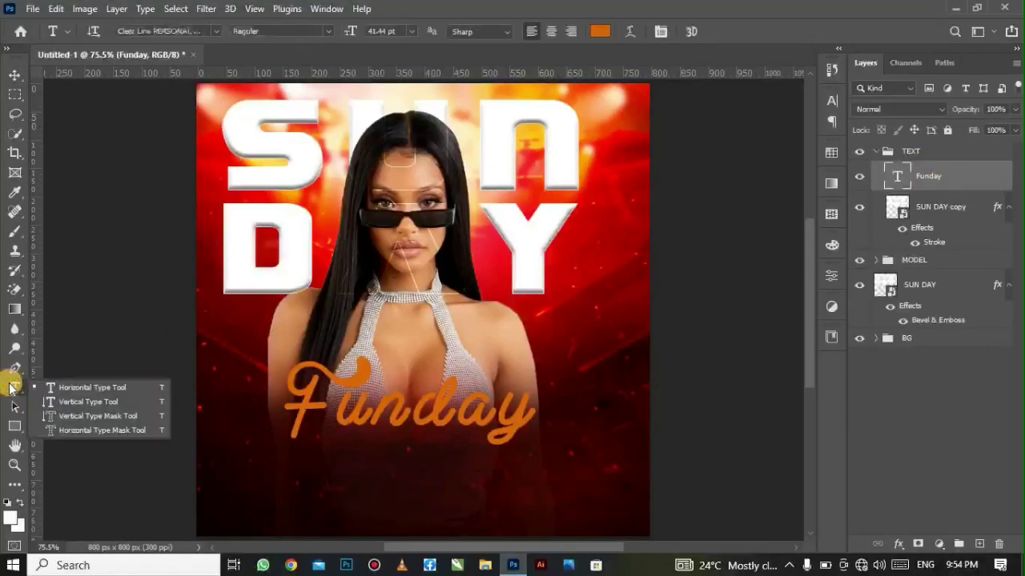
{"action": "left_click", "coordinate": [74, 384]}
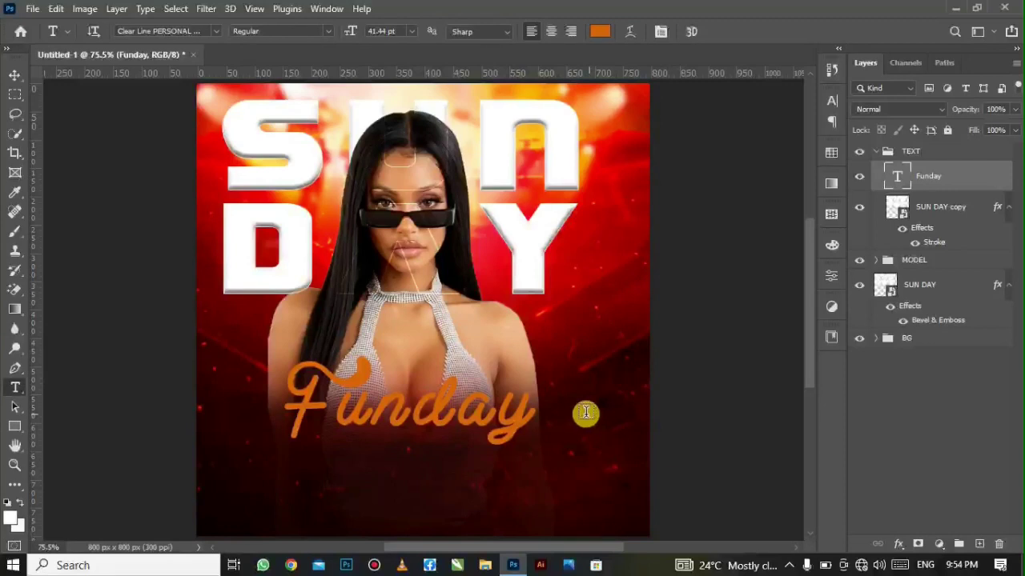
{"action": "left_click", "coordinate": [585, 412]}
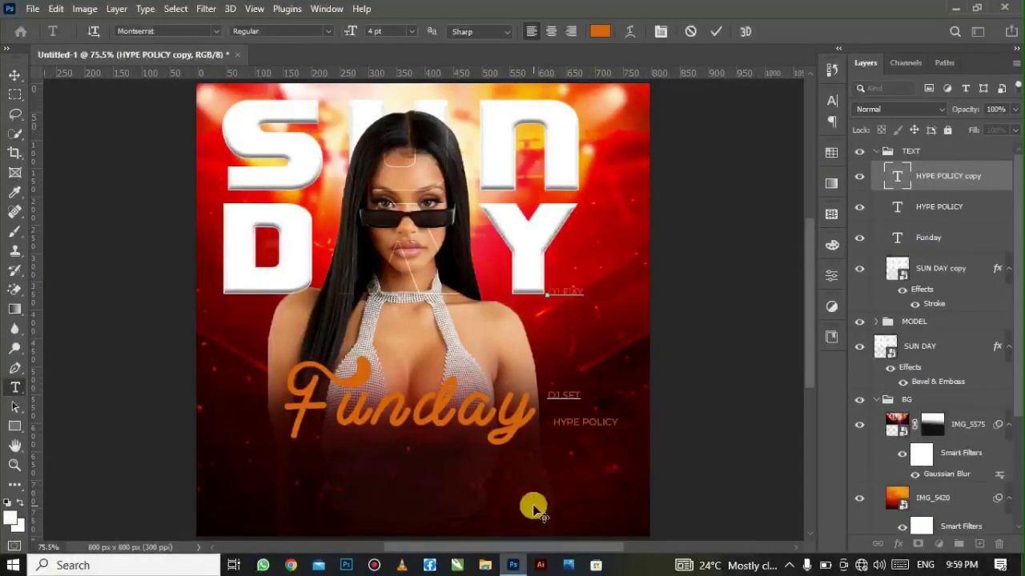
{"action": "left_click", "coordinate": [14, 73]}
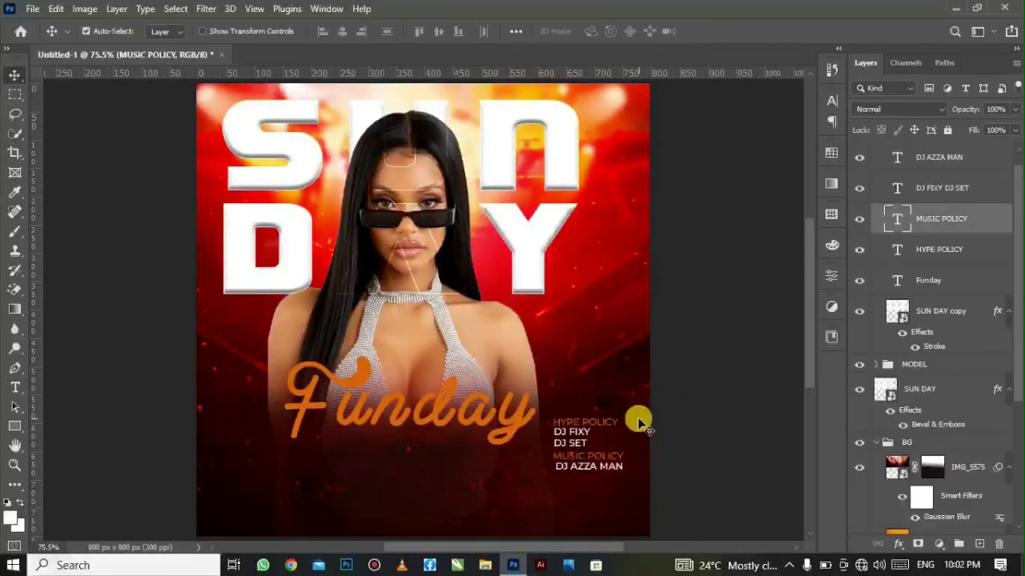
{"action": "left_click", "coordinate": [973, 251]}
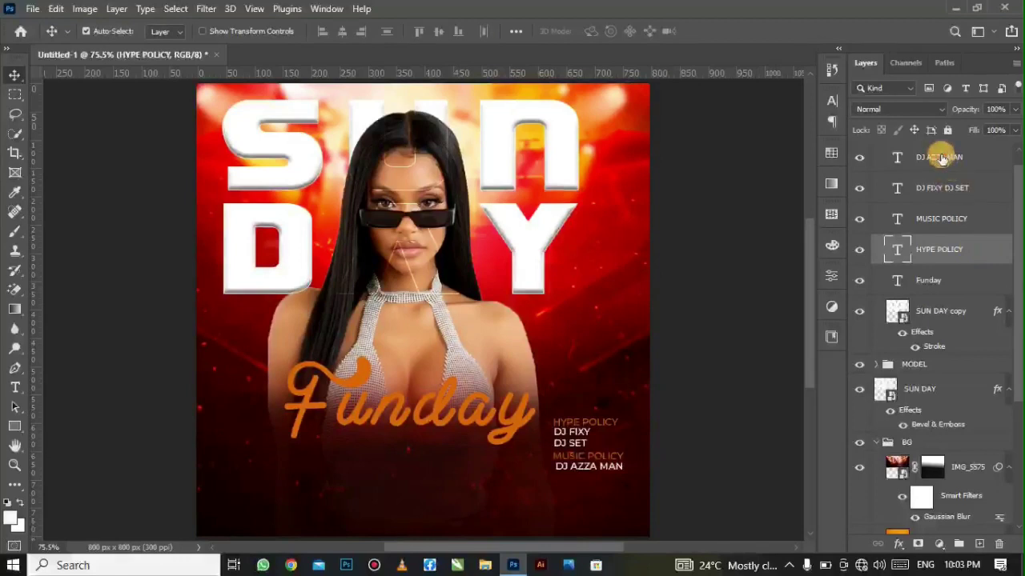
- Rasterize the four lineup text layers and merge them into one layer
{"action": "left_click", "coordinate": [941, 158], "text": "shift"}
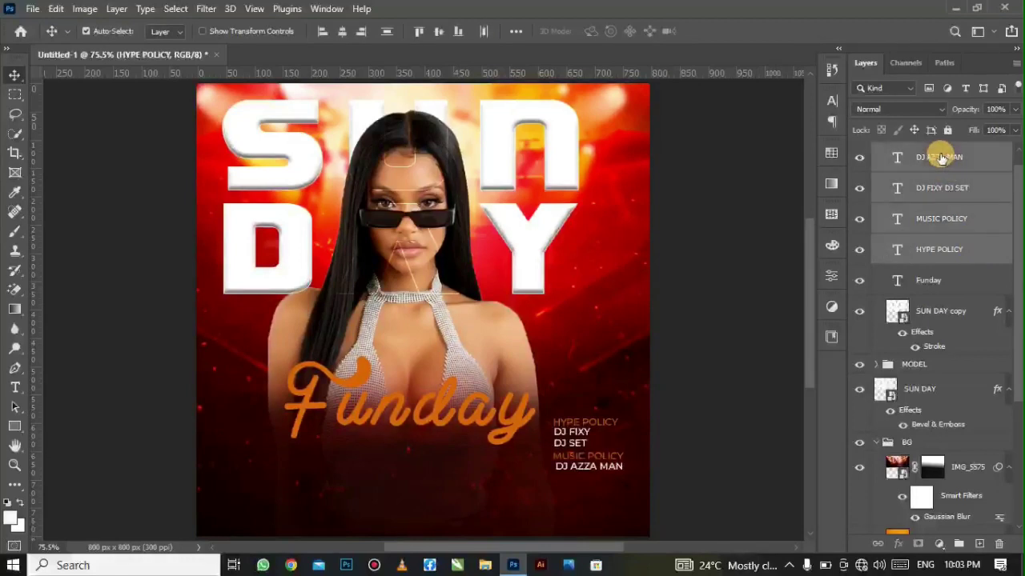
{"action": "right_click", "coordinate": [941, 158]}
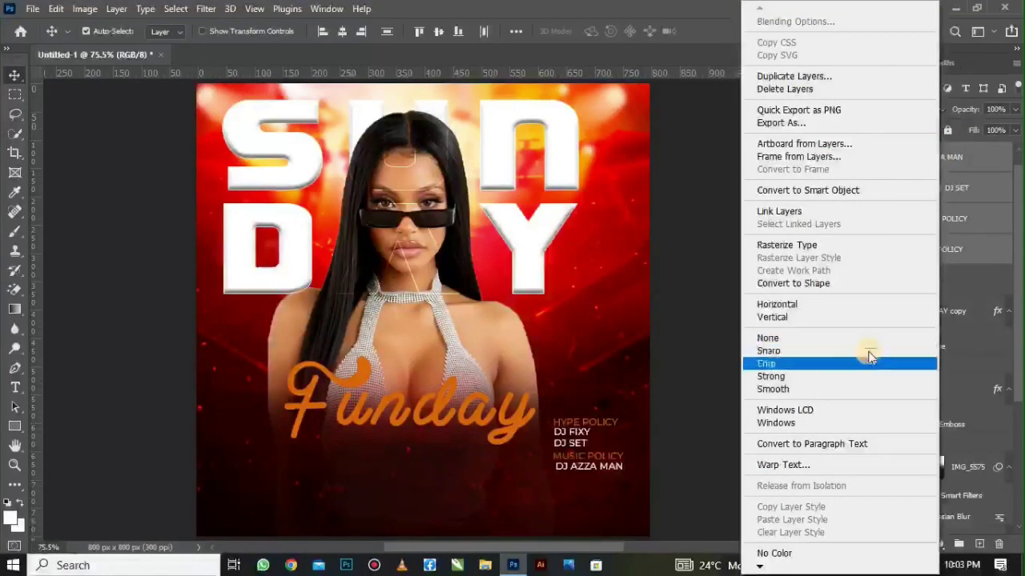
{"action": "left_click", "coordinate": [837, 248]}
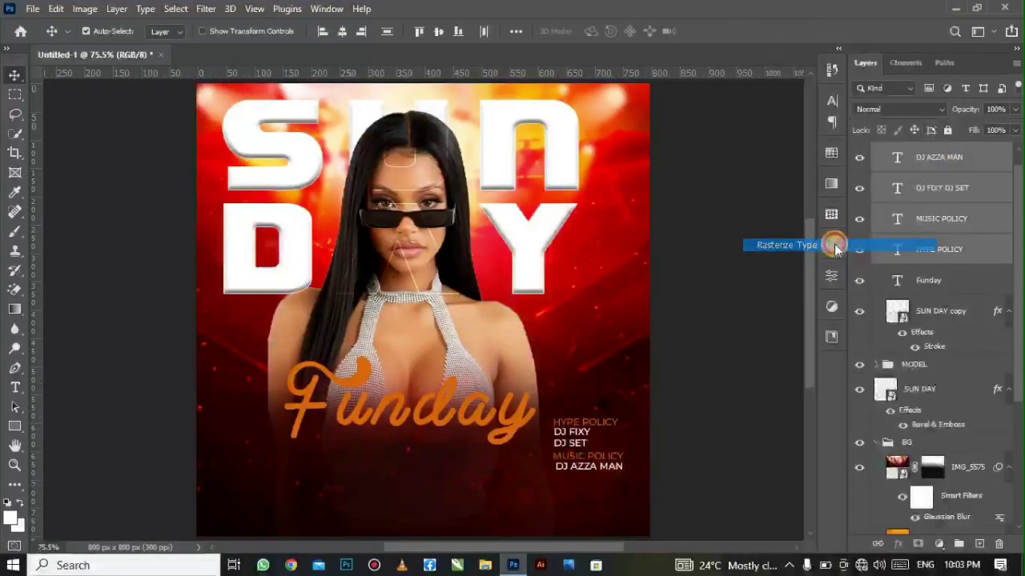
{"action": "right_click", "coordinate": [946, 224]}
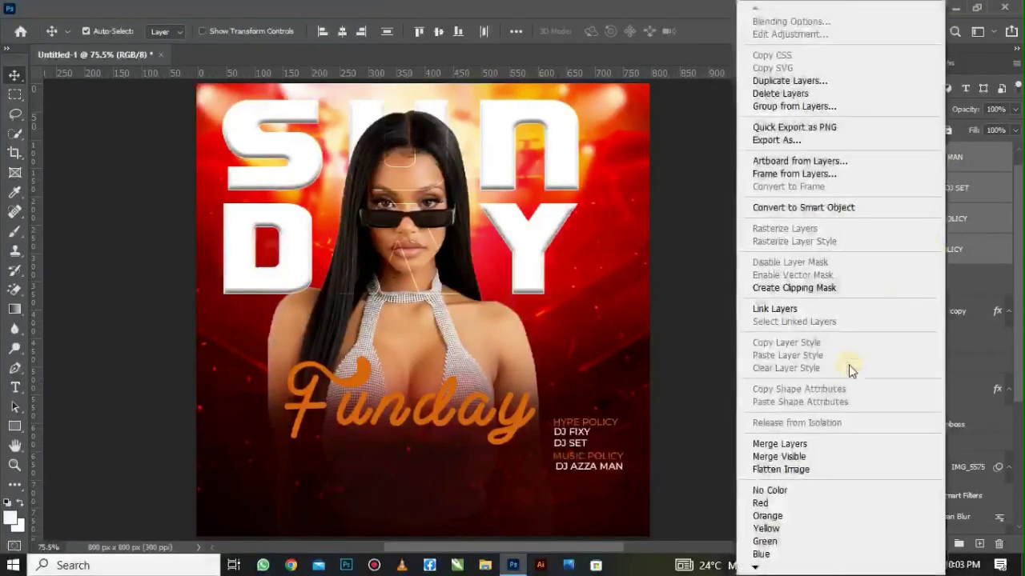
{"action": "left_click", "coordinate": [795, 446]}
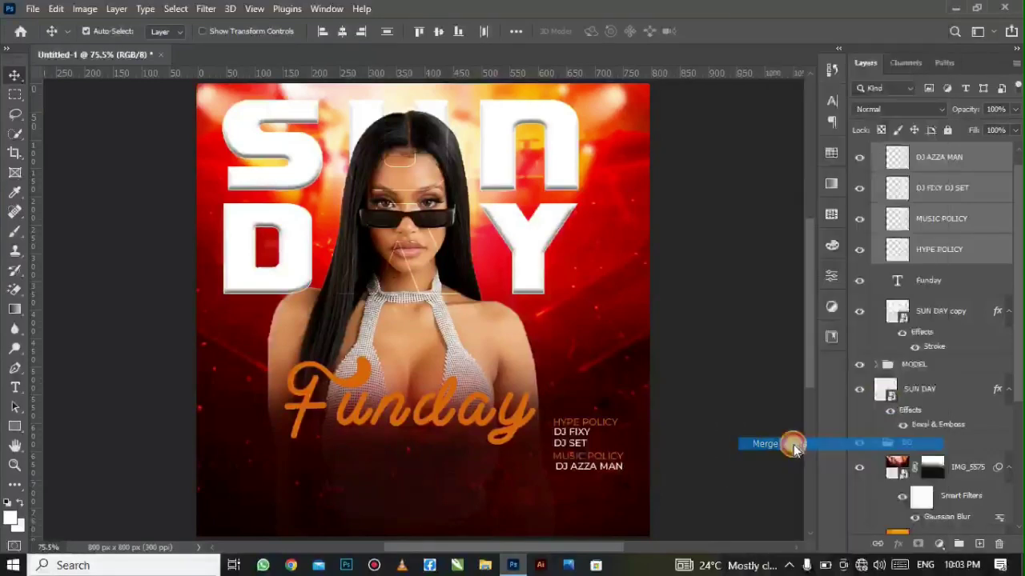
{"action": "left_click", "coordinate": [861, 167]}
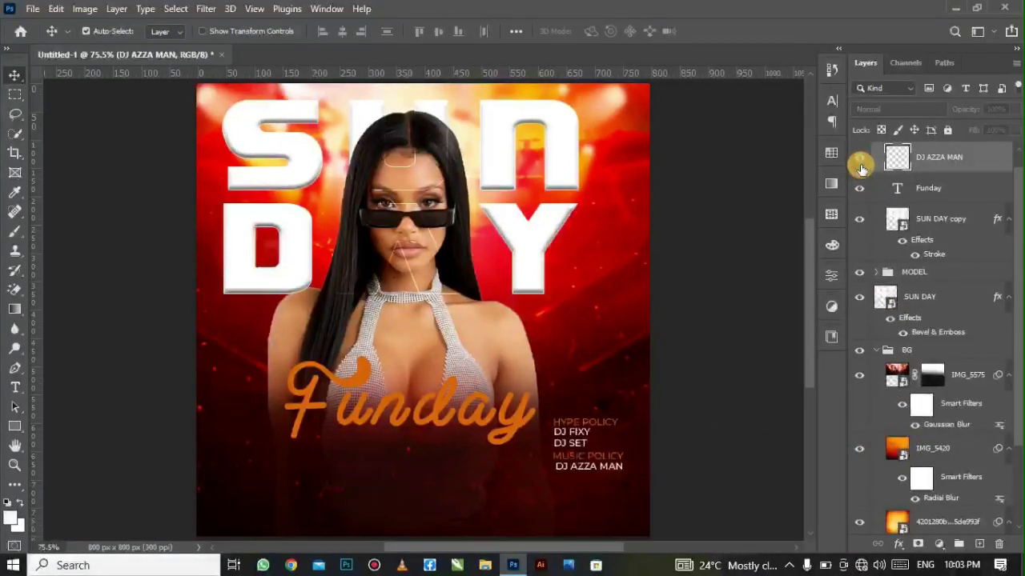
{"action": "left_click", "coordinate": [861, 167]}
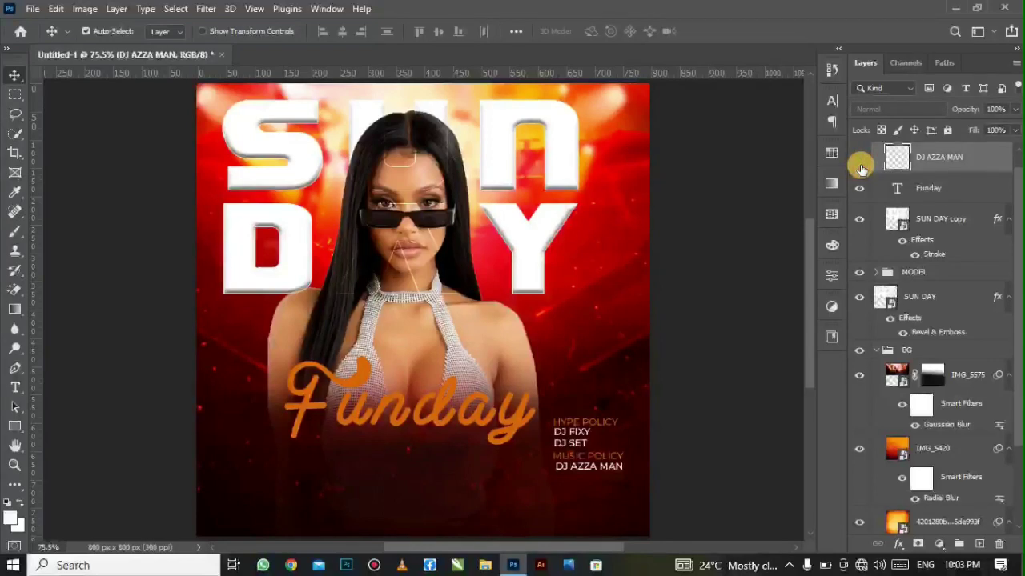
{"action": "left_click", "coordinate": [860, 168]}
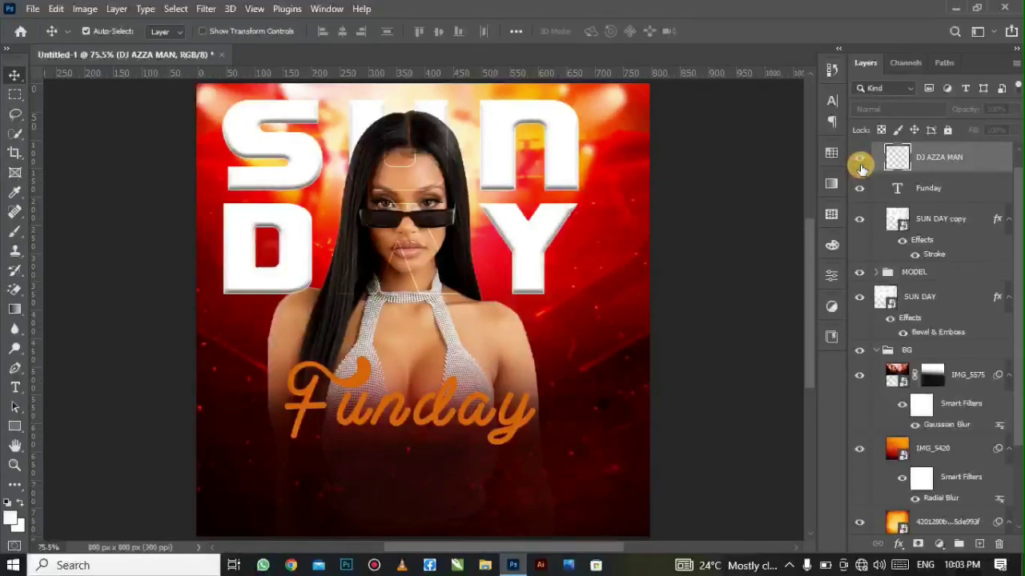
{"action": "left_click", "coordinate": [860, 167]}
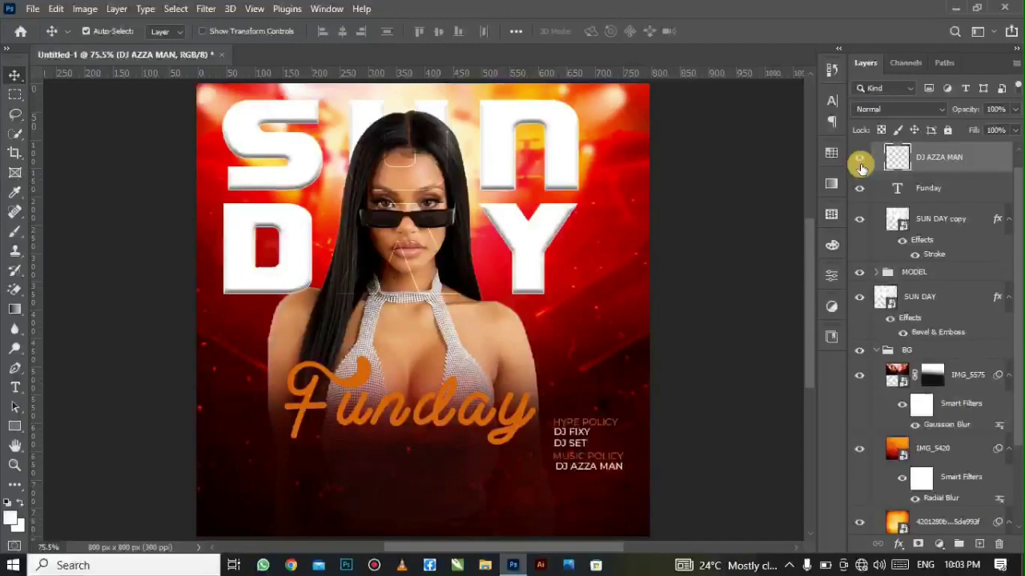
- Skew the merged lineup so its right side tilts upward about 5°
{"action": "key", "text": "ctrl+t"}
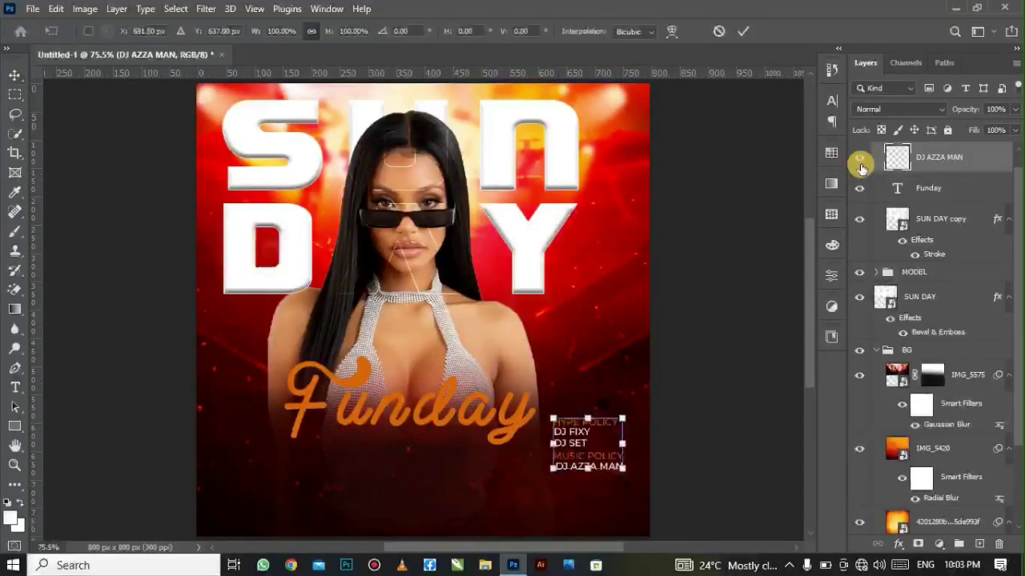
{"action": "right_click", "coordinate": [597, 427]}
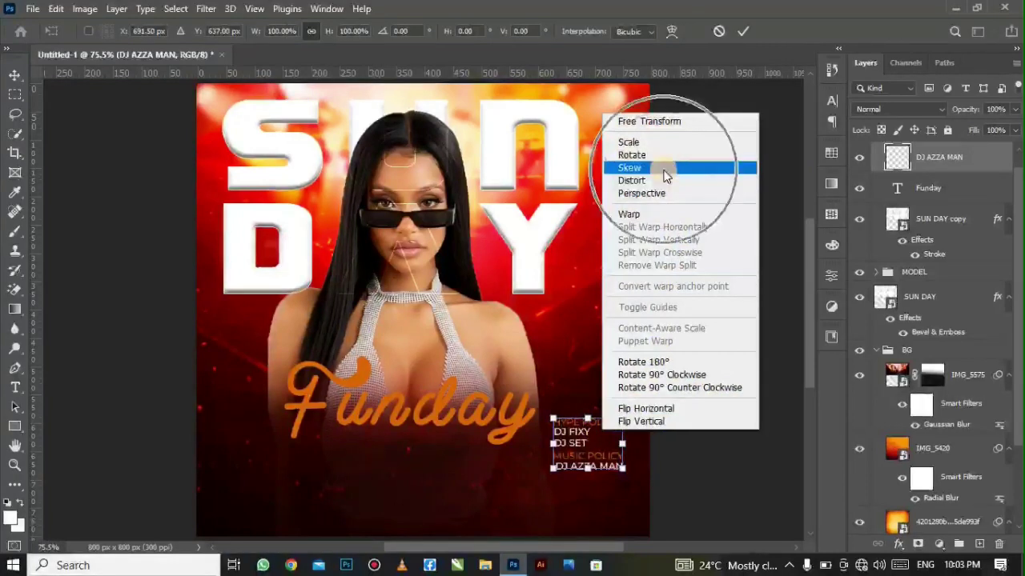
{"action": "left_click", "coordinate": [658, 170]}
{"action": "left_click", "coordinate": [623, 442]}
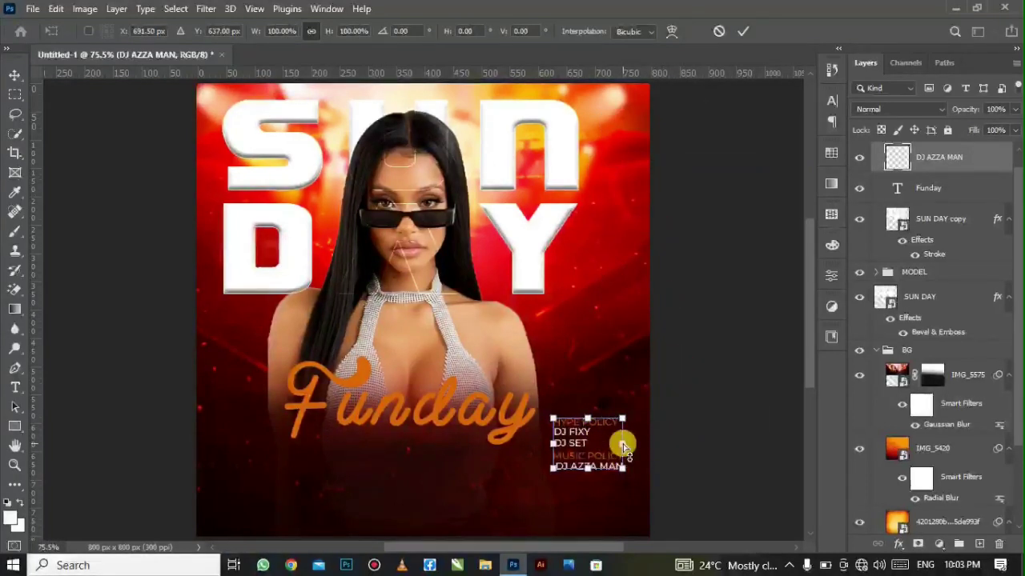
{"action": "left_click", "coordinate": [622, 444]}
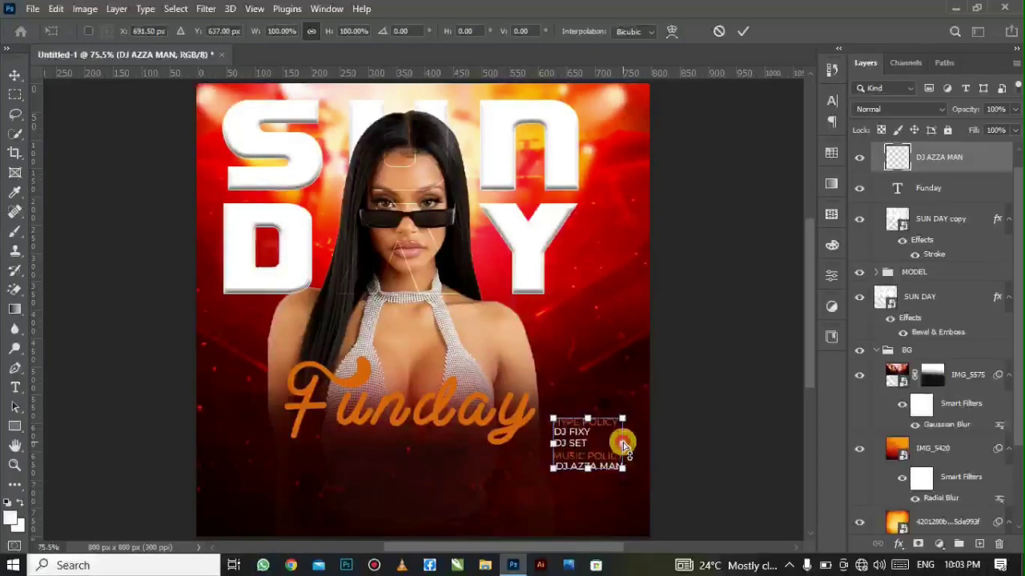
{"action": "left_click_drag", "start_coordinate": [624, 443], "coordinate": [625, 436]}
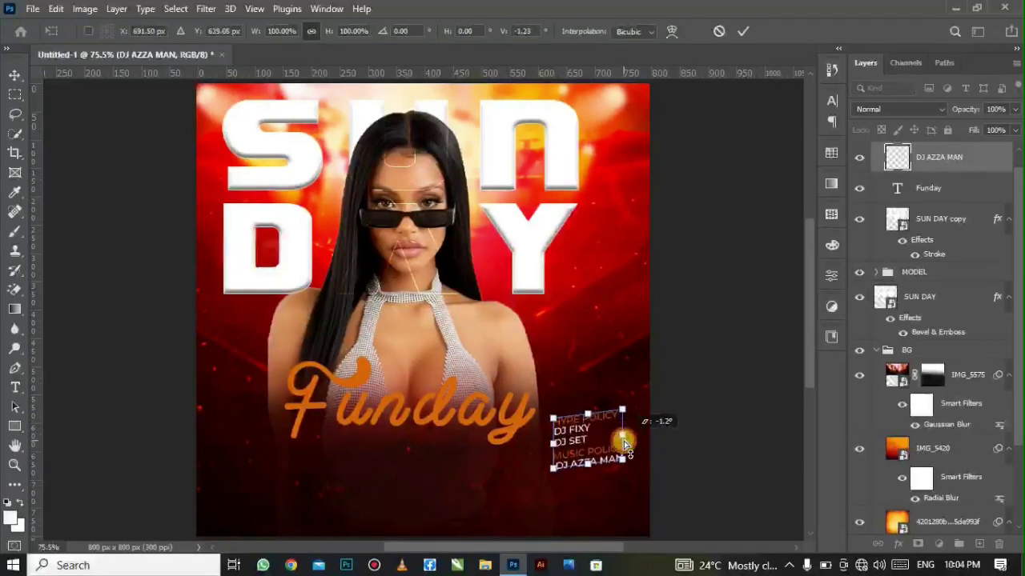
{"action": "left_click_drag", "start_coordinate": [625, 443], "coordinate": [625, 440]}
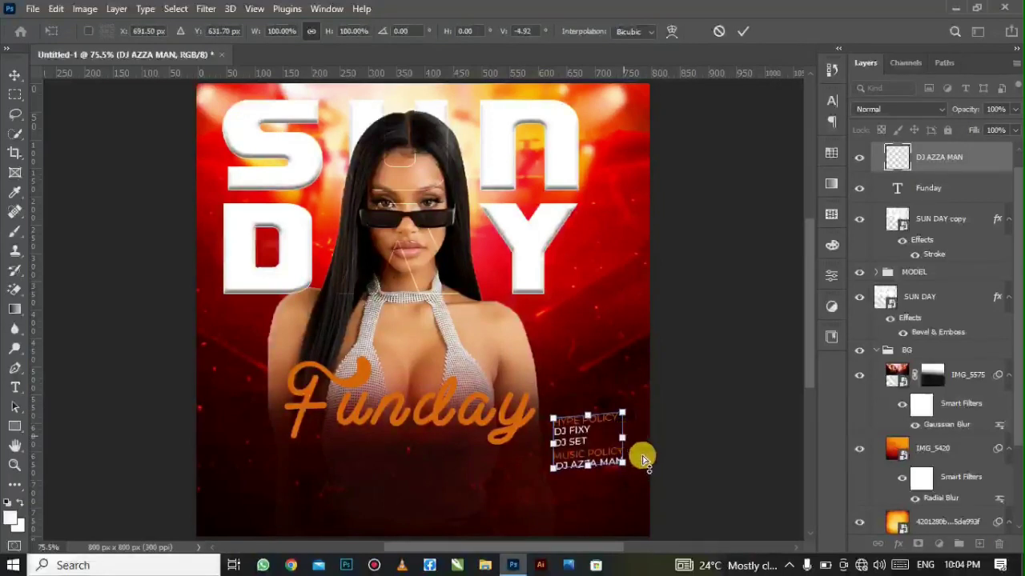
{"action": "key", "text": "Return"}
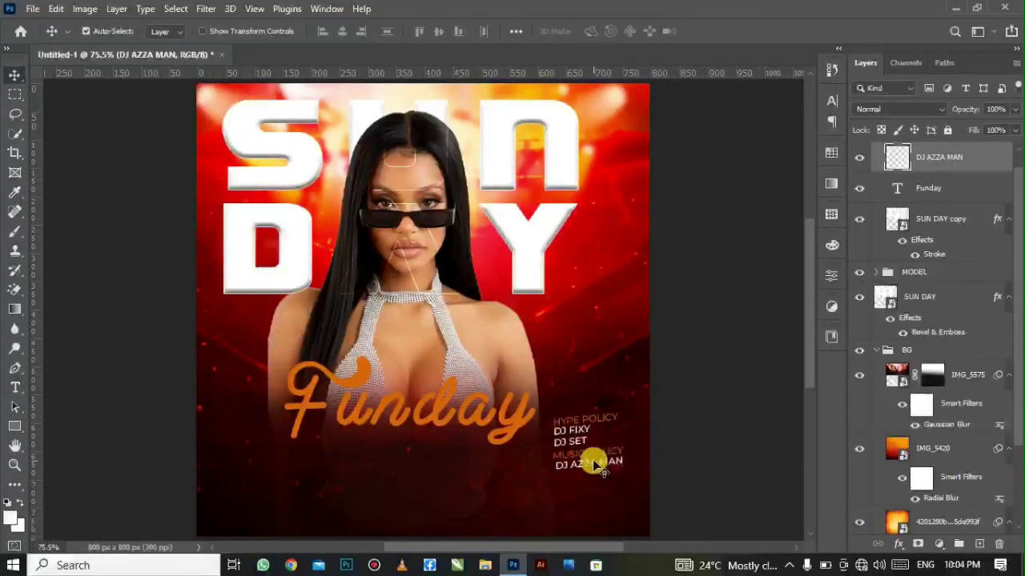
- Type '10 PM' on a new text line below Funday
{"action": "right_click", "coordinate": [15, 387]}
{"action": "left_click", "coordinate": [91, 385]}
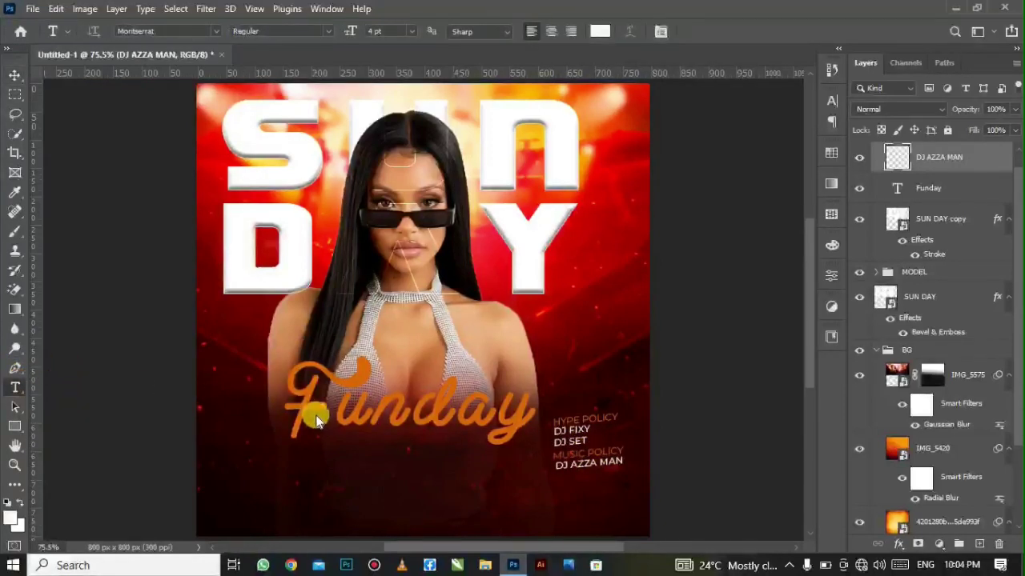
{"action": "left_click", "coordinate": [293, 465]}
{"action": "type", "text": "10 PM"}
{"action": "key", "text": "Escape"}
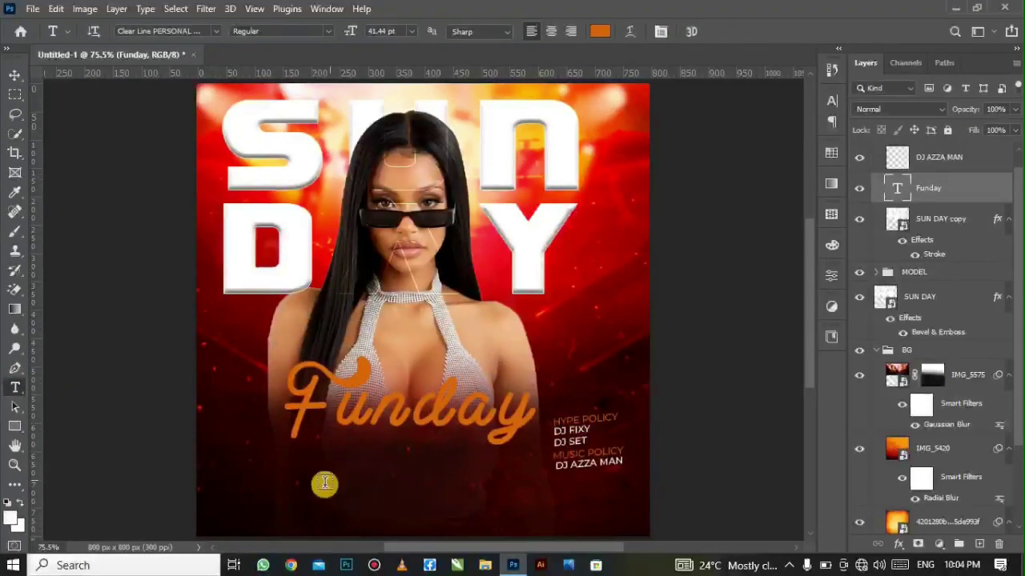
{"action": "left_click", "coordinate": [311, 490]}
{"action": "type", "text": "10 PM"}
{"action": "key", "text": "ctrl+a"}
- Set the 10PM text to Montserrat Black at a small size
{"action": "left_click", "coordinate": [412, 31]}
{"action": "left_click", "coordinate": [380, 45]}
{"action": "left_click", "coordinate": [217, 31]}
{"action": "left_click", "coordinate": [257, 76]}
{"action": "left_click", "coordinate": [328, 32]}
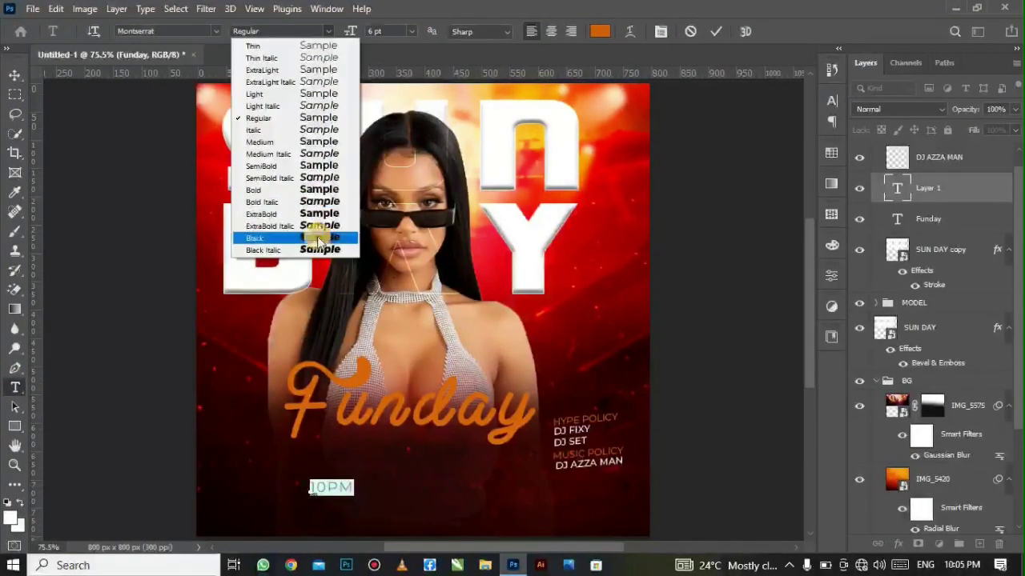
{"action": "left_click", "coordinate": [313, 238]}
- Colour the 10PM text near-white #fcfaf8 and delete a stray rectangle
{"action": "left_click", "coordinate": [15, 75]}
{"action": "left_click", "coordinate": [832, 101]}
{"action": "left_click", "coordinate": [678, 95]}
{"action": "left_click", "coordinate": [695, 139]}
{"action": "scroll", "coordinate": [696, 139], "scroll_direction": "down", "scroll_amount": 2}
{"action": "left_click", "coordinate": [789, 186]}
{"action": "left_click", "coordinate": [538, 135]}
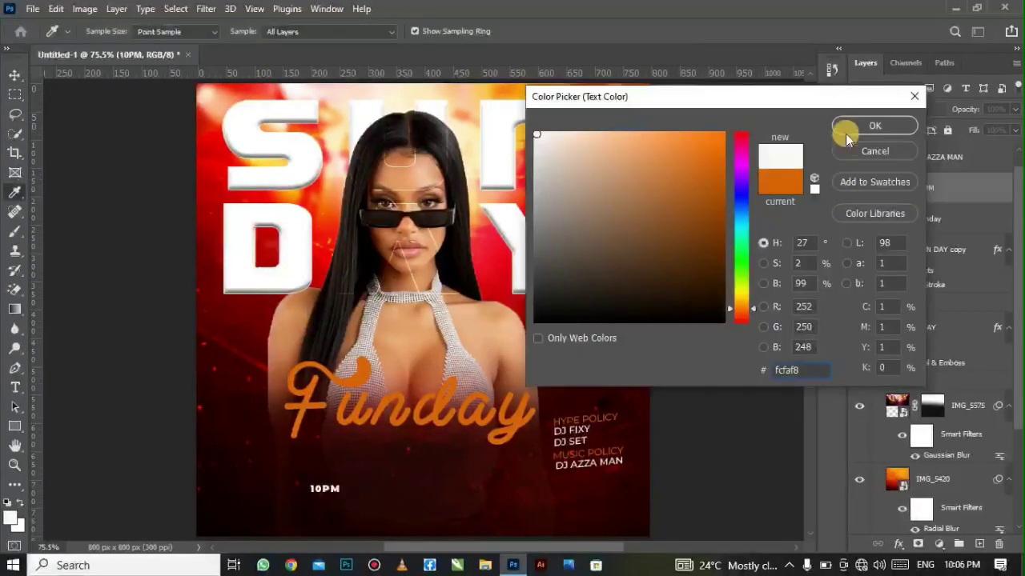
{"action": "left_click", "coordinate": [850, 131]}
{"action": "left_click", "coordinate": [15, 427]}
{"action": "left_click_drag", "start_coordinate": [233, 449], "coordinate": [262, 461]}
{"action": "left_click", "coordinate": [15, 75]}
{"action": "key", "text": "Delete"}
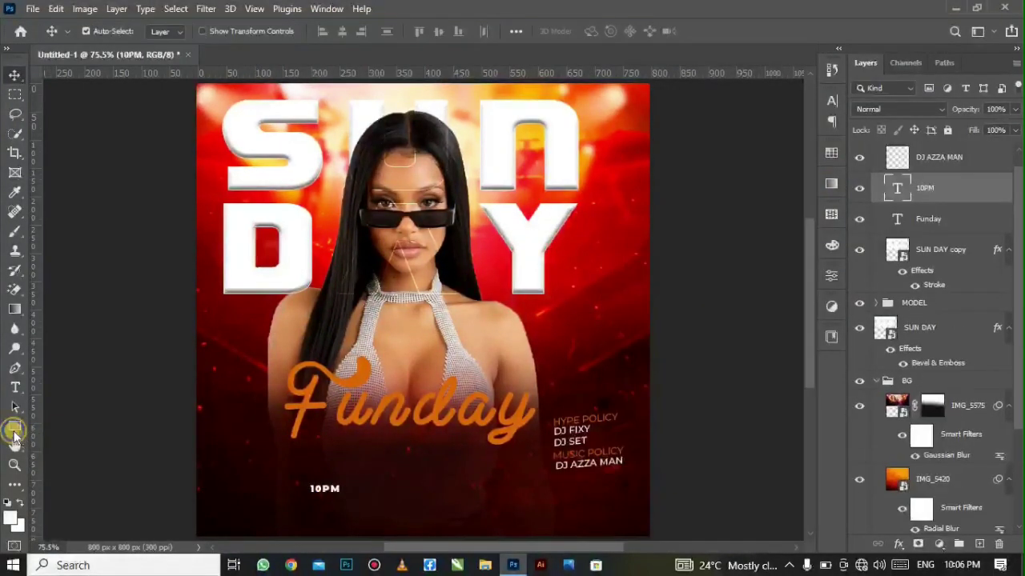
- Draw a small 50 × 22 px rectangle just above and left of 10PM
{"action": "left_click", "coordinate": [14, 430]}
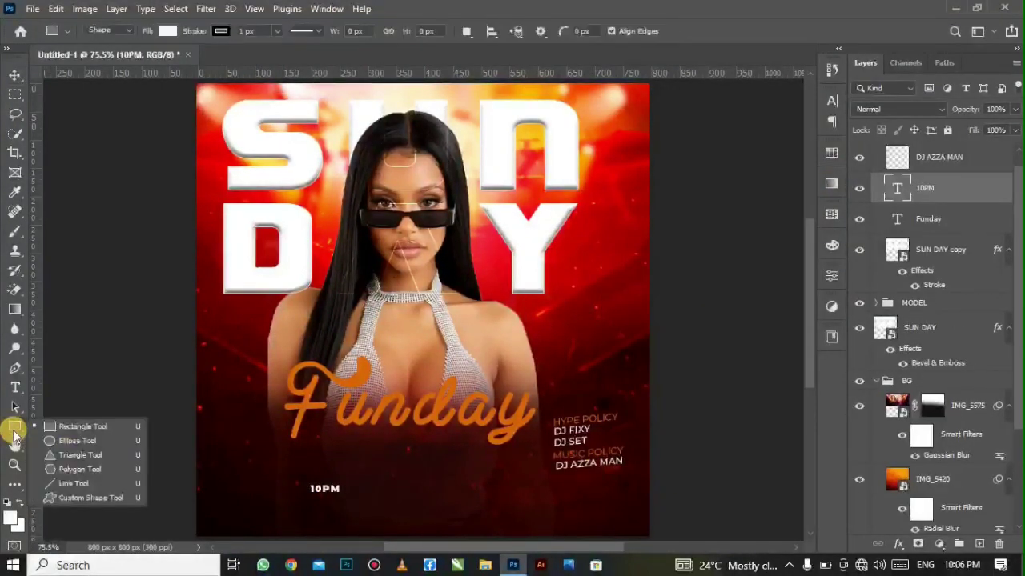
{"action": "left_click", "coordinate": [94, 429]}
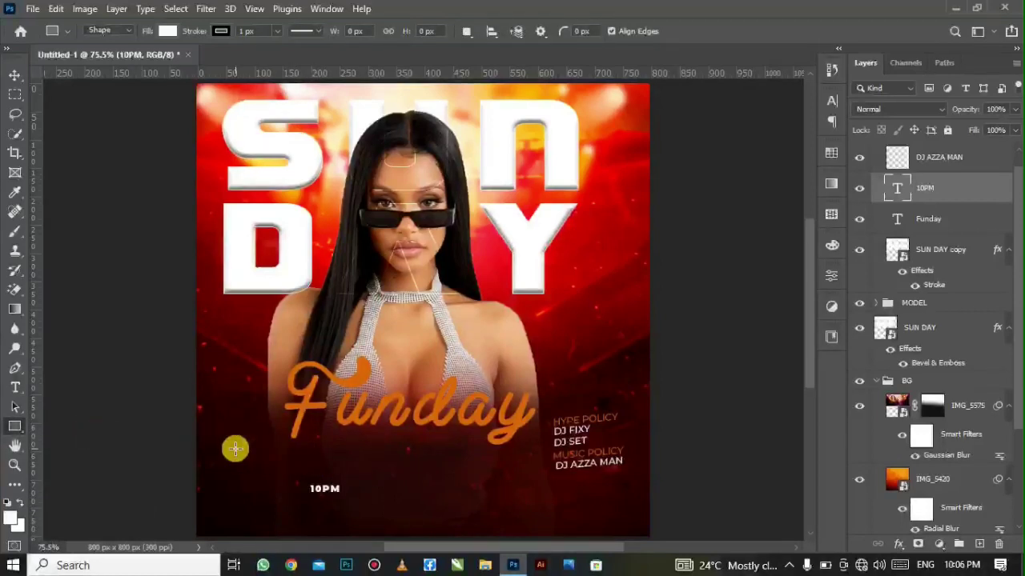
{"action": "left_click_drag", "start_coordinate": [234, 449], "coordinate": [262, 461]}
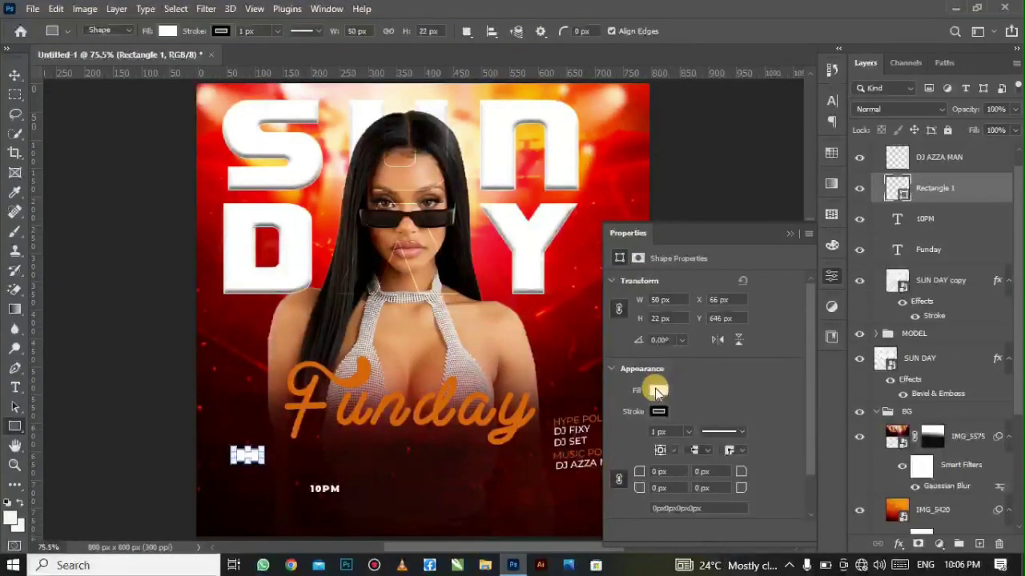
- Fill the rectangle with red #fa0f28 and rasterize the layer
{"action": "left_click", "coordinate": [656, 390]}
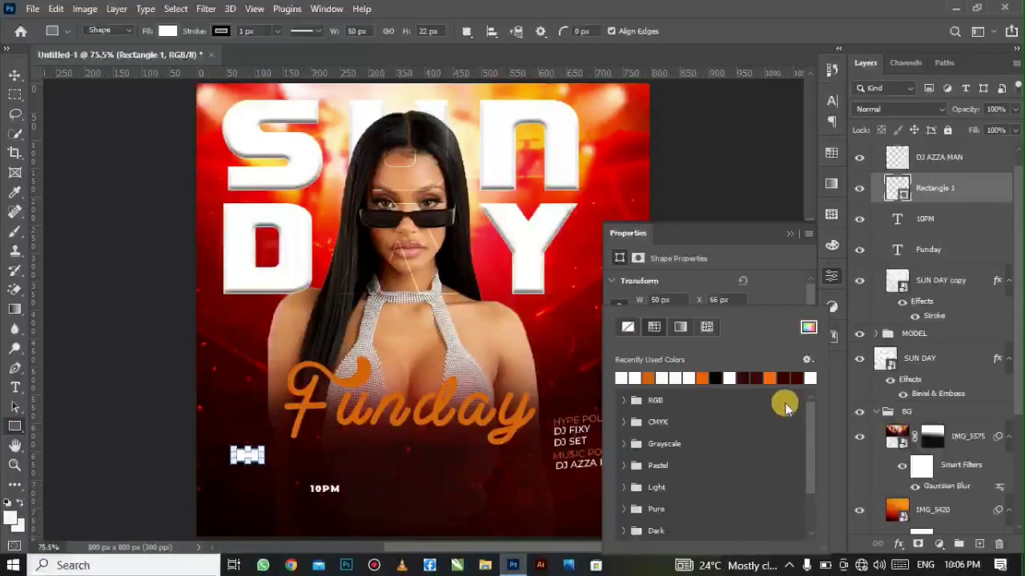
{"action": "left_click", "coordinate": [807, 335]}
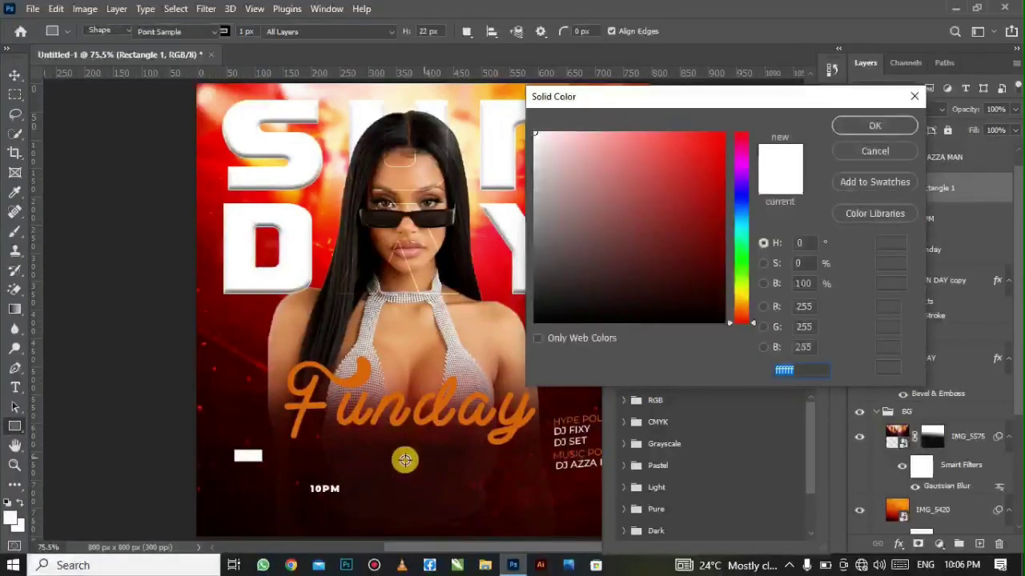
{"action": "left_click", "coordinate": [493, 253]}
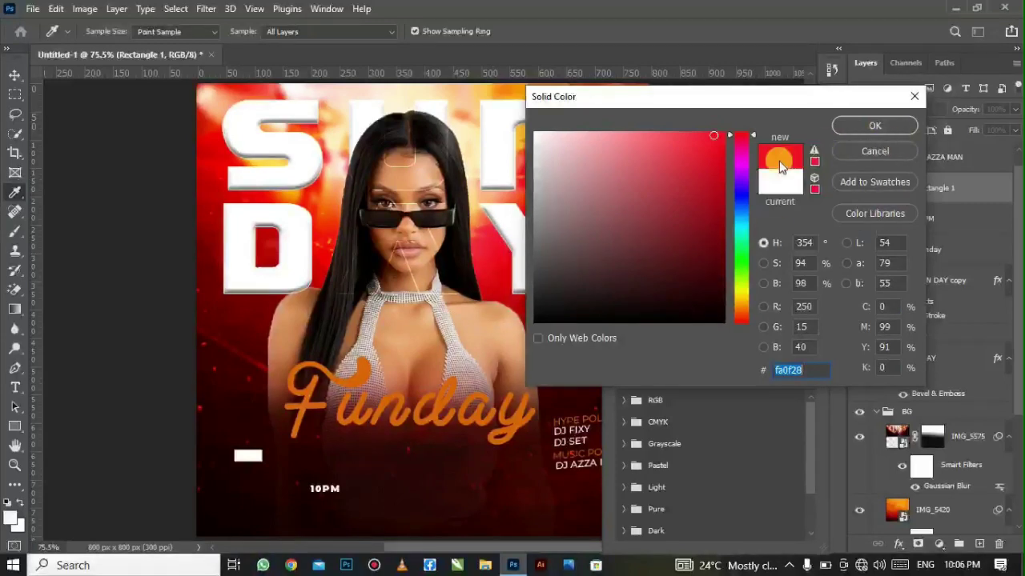
{"action": "left_click", "coordinate": [861, 121]}
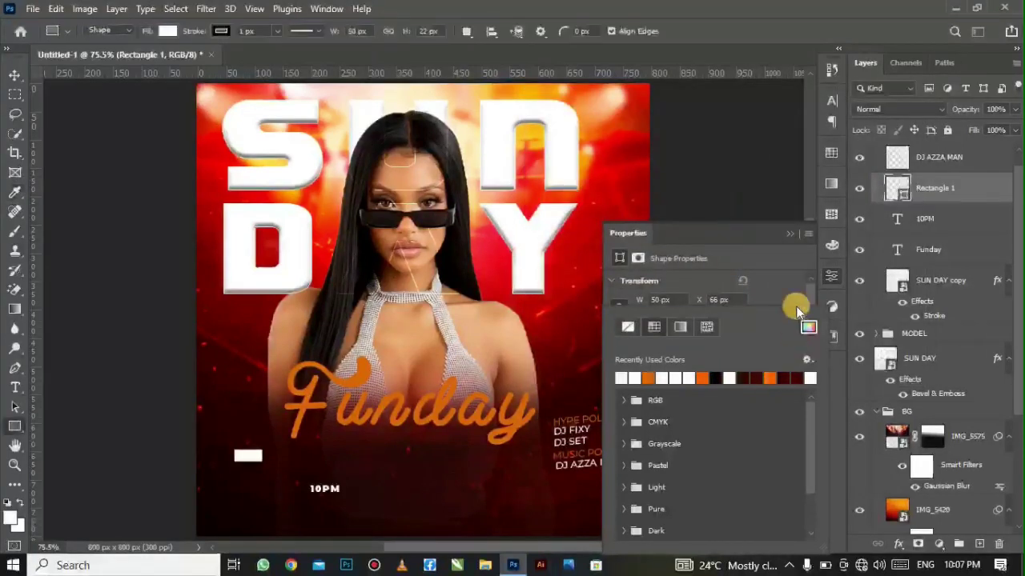
{"action": "left_click", "coordinate": [985, 190]}
{"action": "right_click", "coordinate": [973, 189]}
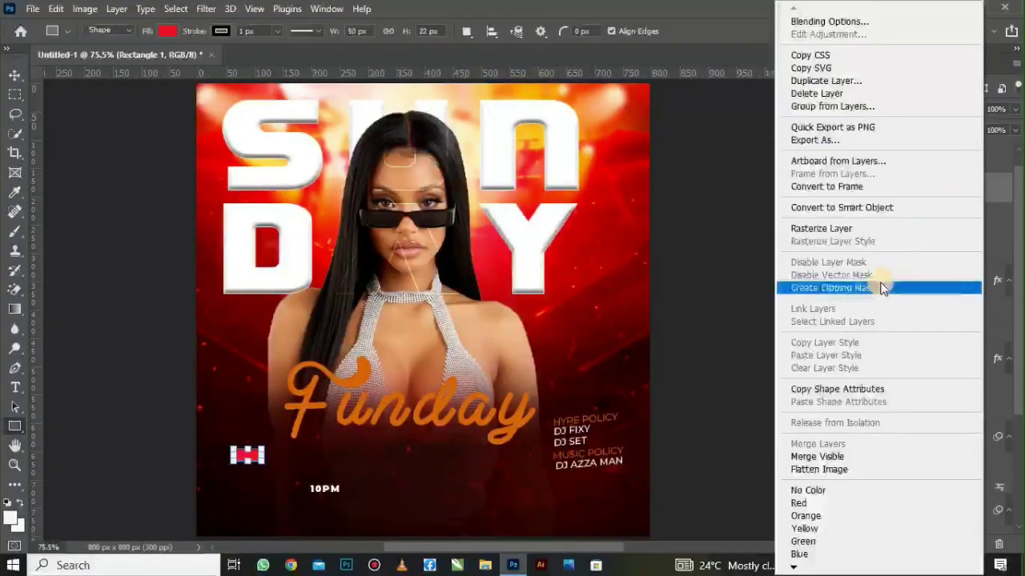
{"action": "left_click", "coordinate": [865, 229]}
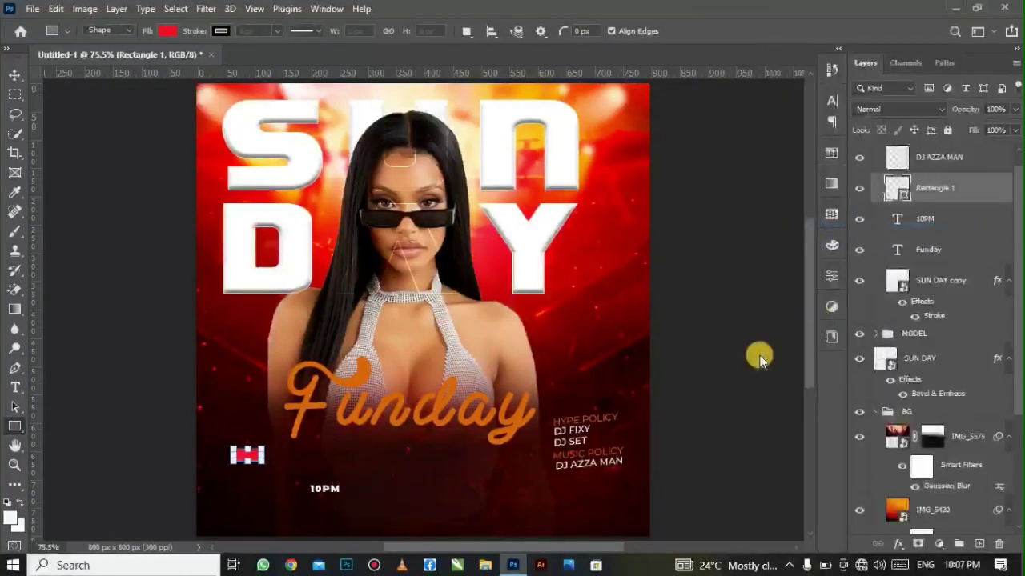
- Centre 10PM horizontally and vertically on the red rectangle
{"action": "left_click", "coordinate": [945, 223]}
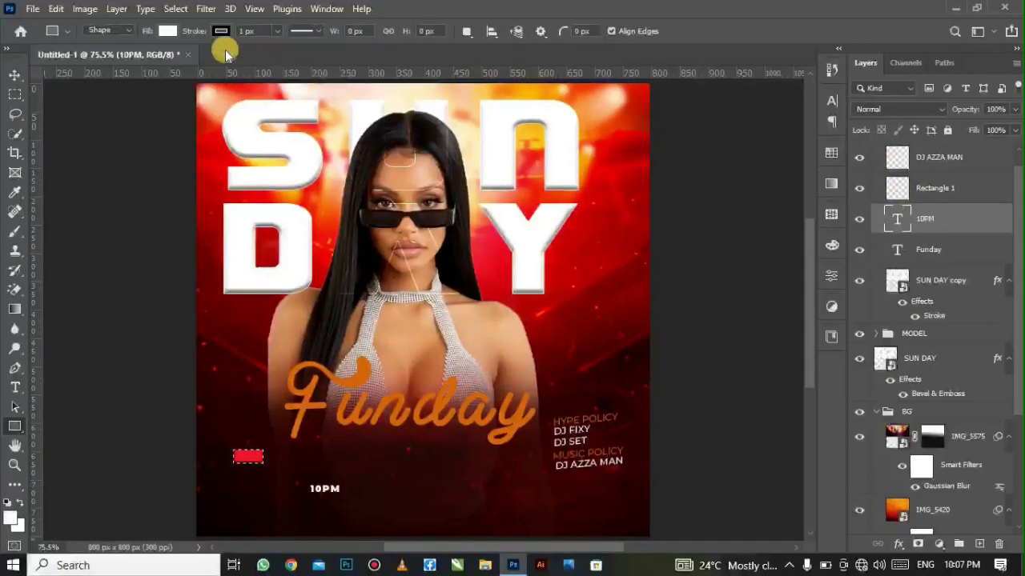
{"action": "left_click", "coordinate": [13, 77]}
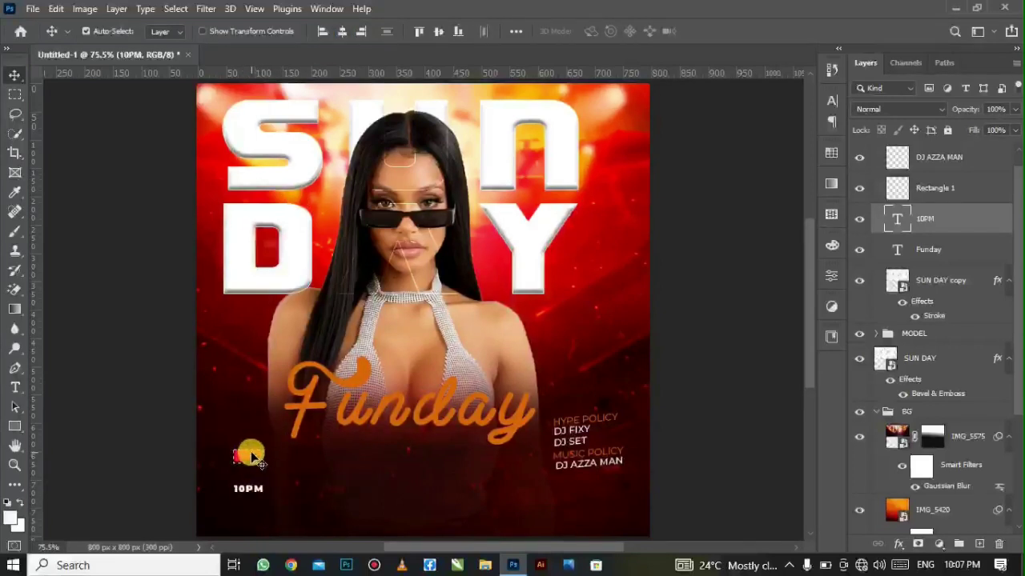
{"action": "left_click", "coordinate": [338, 28]}
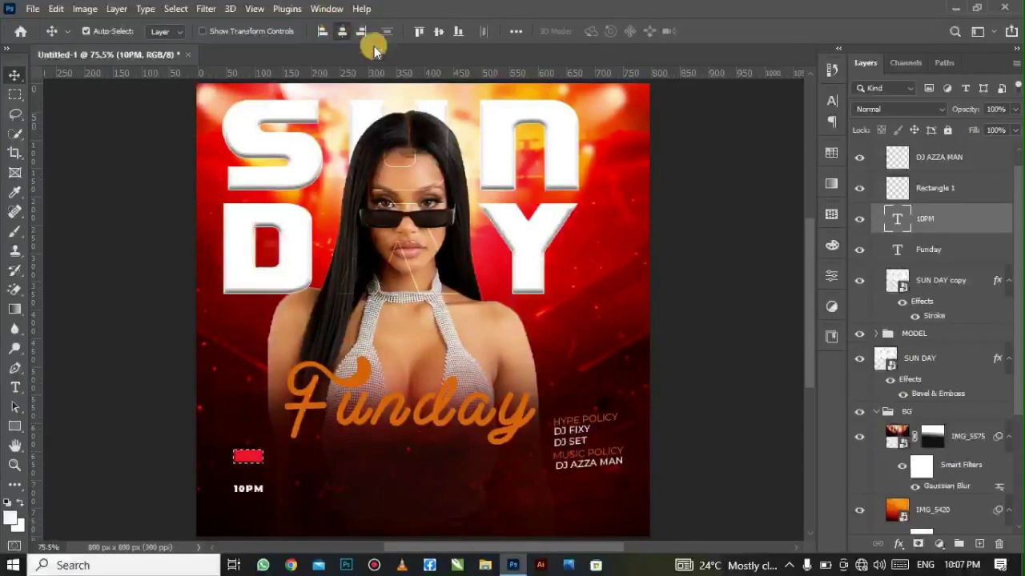
{"action": "left_click", "coordinate": [435, 35]}
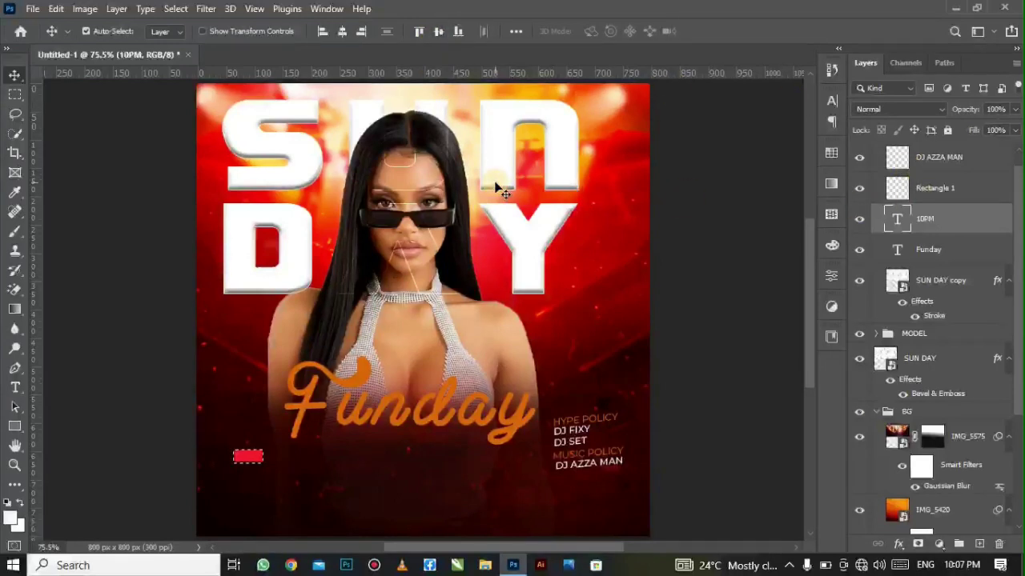
{"action": "key", "text": "ctrl"}
{"action": "key", "text": "ctrl+d"}
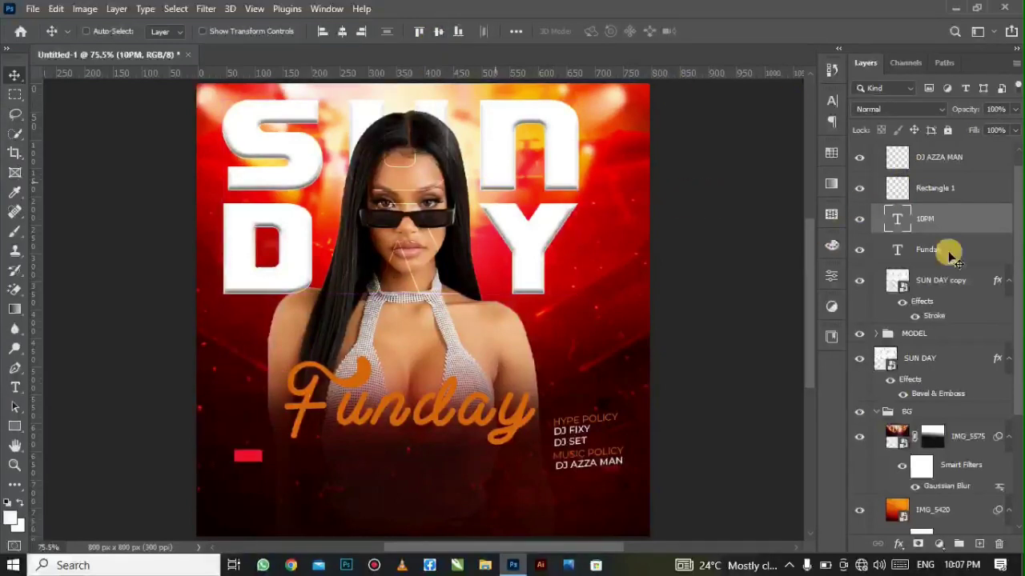
- Move the 10PM layer above Rectangle 1 and reduce its font size to 3 pt
{"action": "left_click_drag", "start_coordinate": [970, 221], "coordinate": [959, 196]}
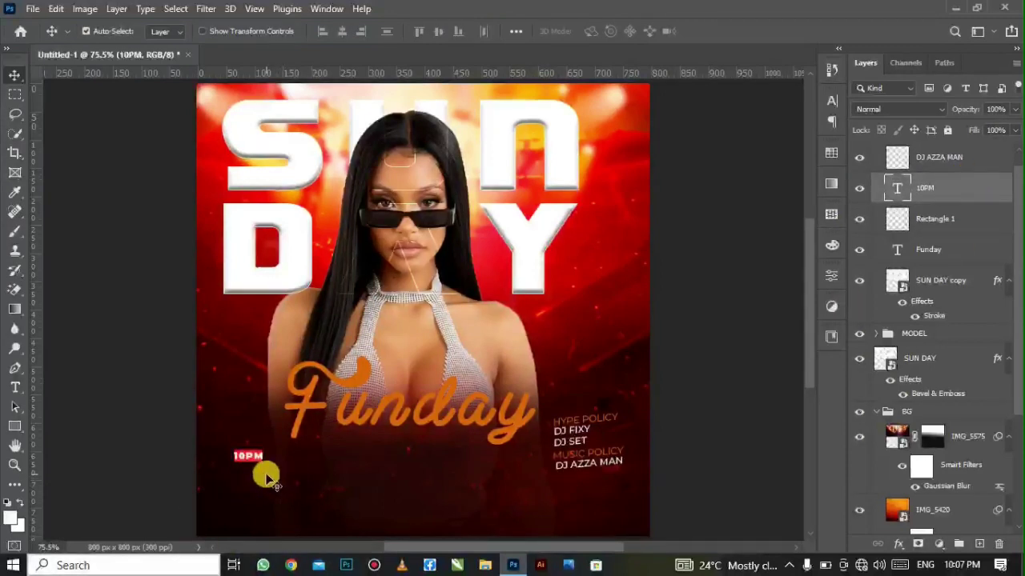
{"action": "left_click", "coordinate": [830, 101]}
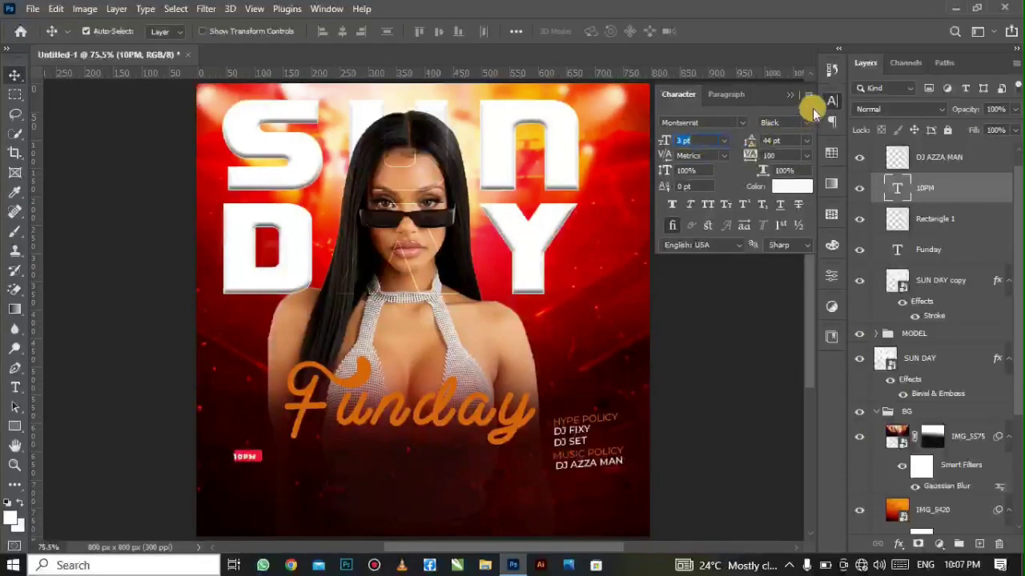
{"action": "left_click", "coordinate": [791, 100]}
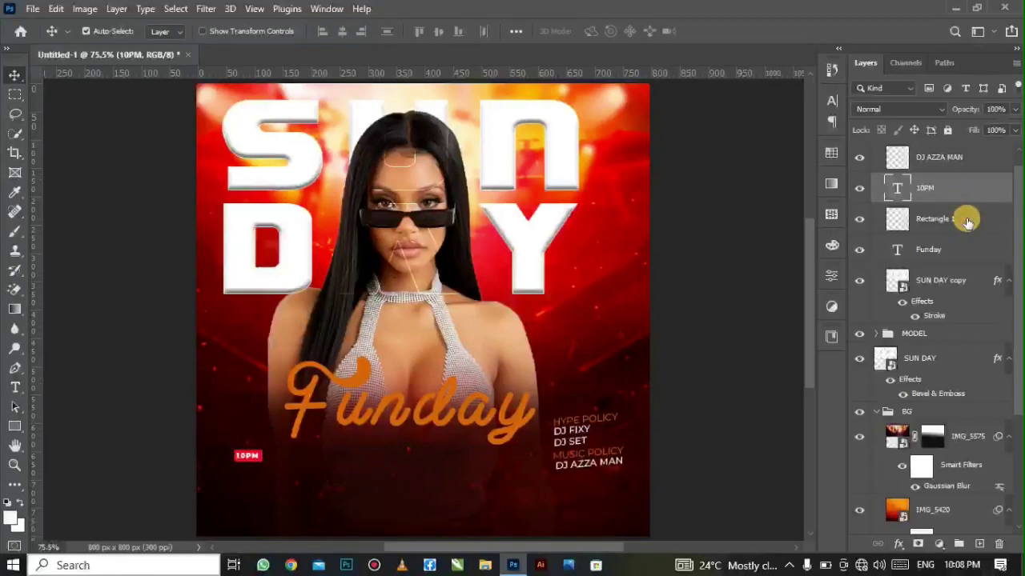
- Merge 10PM and Rectangle 1 into a single 10PM badge layer
{"action": "left_click", "coordinate": [966, 221], "text": "shift"}
{"action": "right_click", "coordinate": [966, 219]}
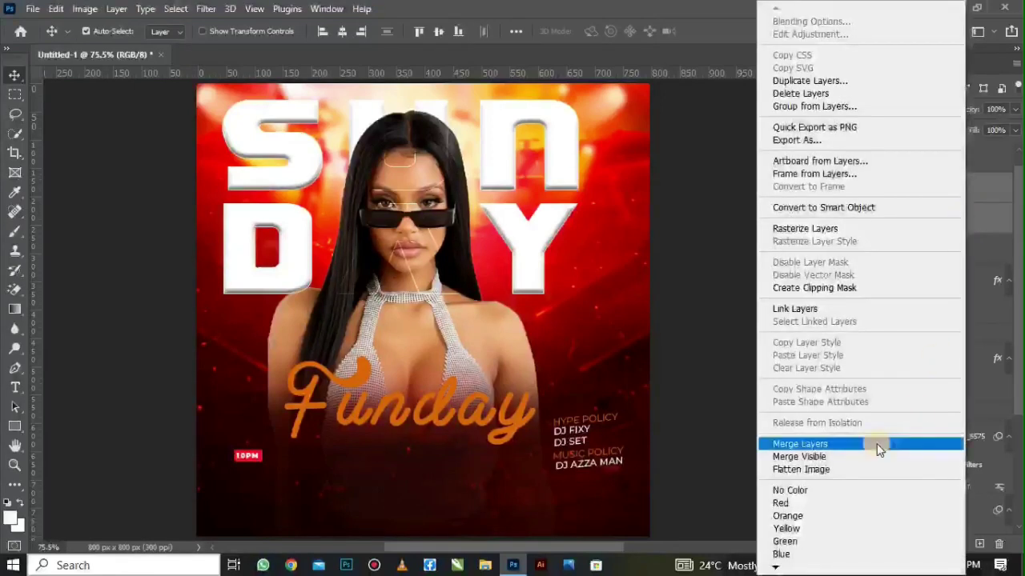
{"action": "left_click", "coordinate": [800, 444]}
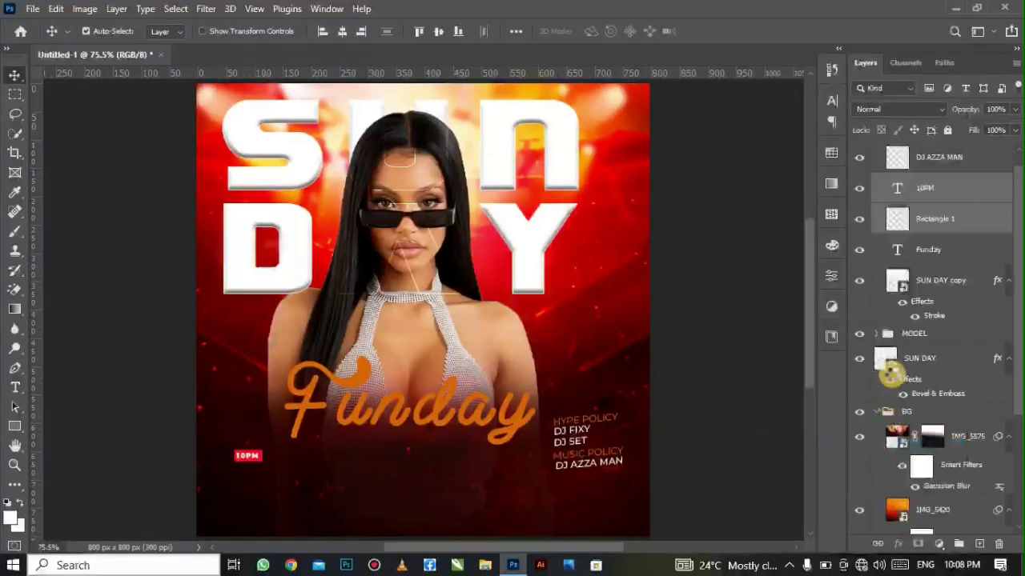
{"action": "key", "text": "ctrl+e"}
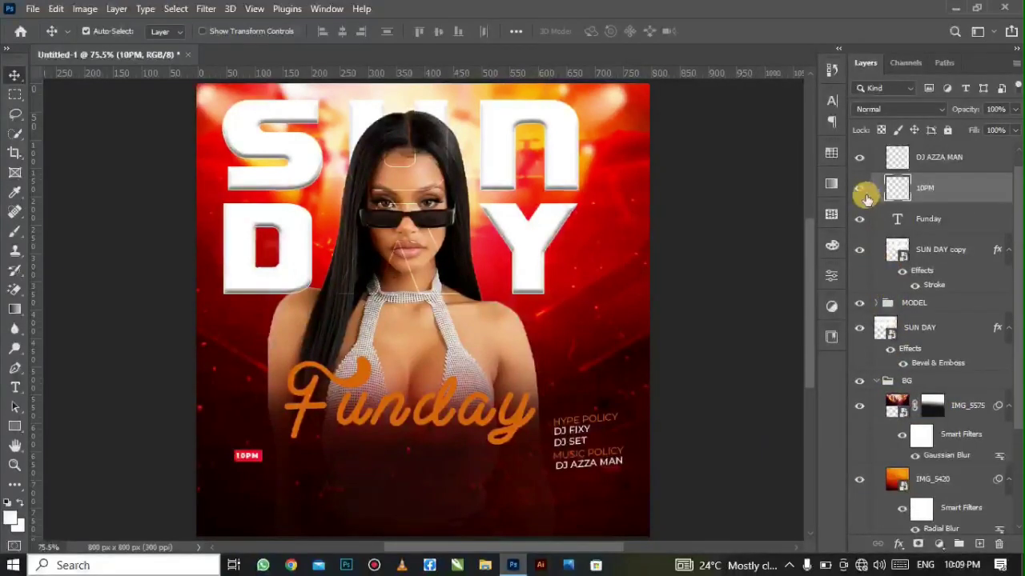
{"action": "left_click", "coordinate": [859, 193]}
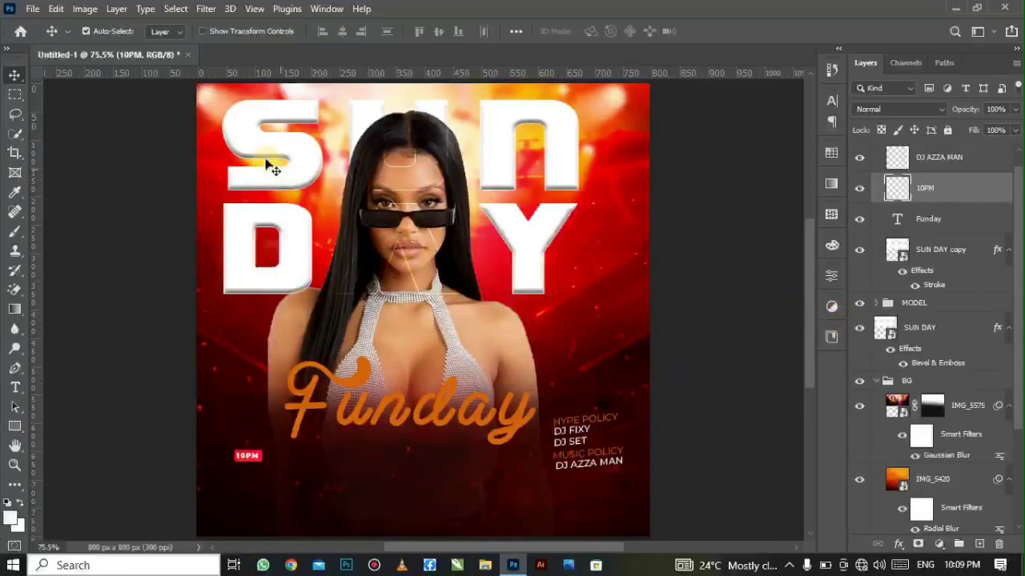
- Skew the 10PM badge to a slight tilt of about -2° and commit the transform
{"action": "left_click", "coordinate": [54, 8]}
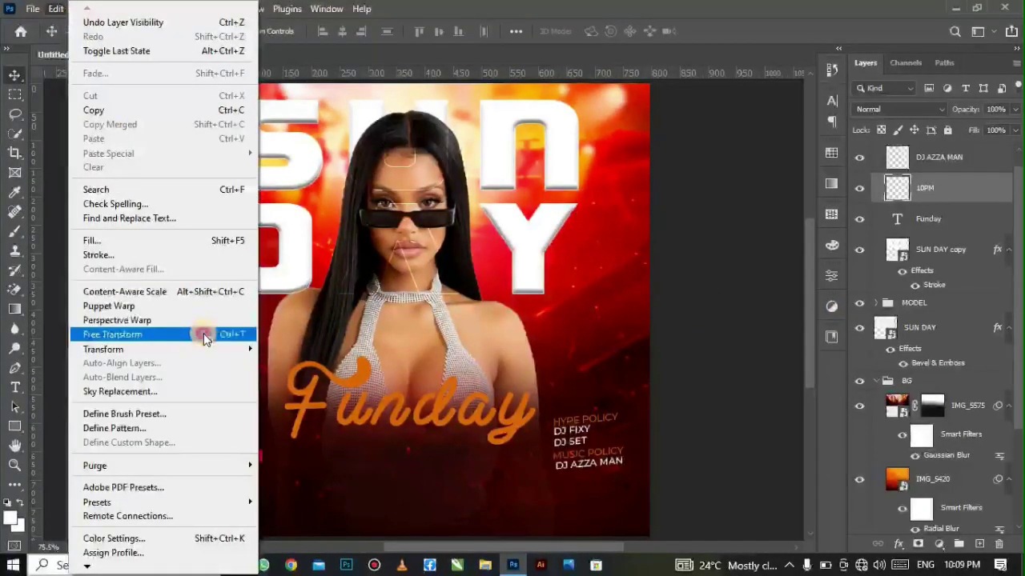
{"action": "left_click", "coordinate": [203, 334]}
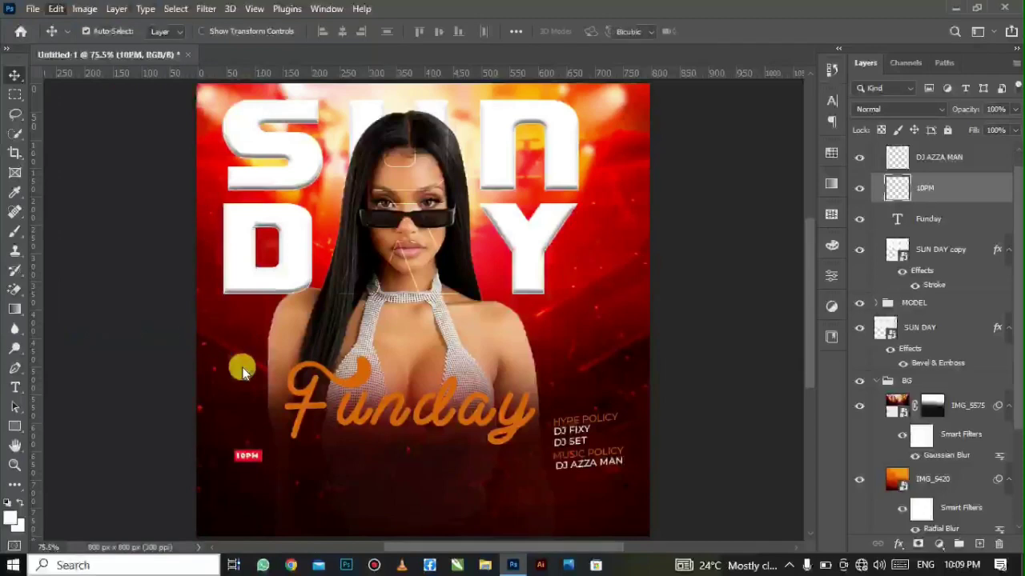
{"action": "right_click", "coordinate": [262, 462]}
{"action": "left_click", "coordinate": [291, 200]}
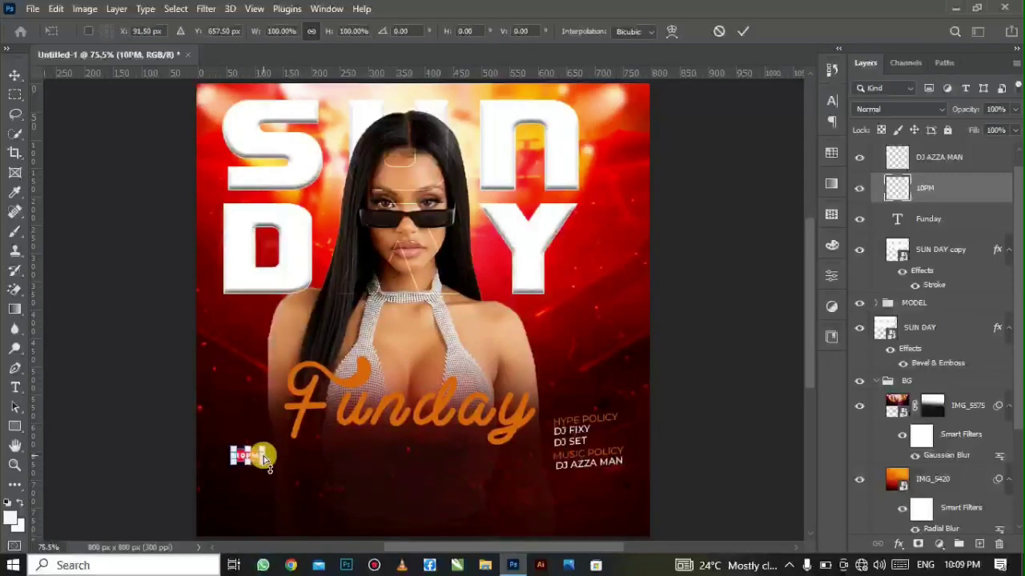
{"action": "scroll", "coordinate": [265, 460], "scroll_direction": "up", "scroll_amount": 4}
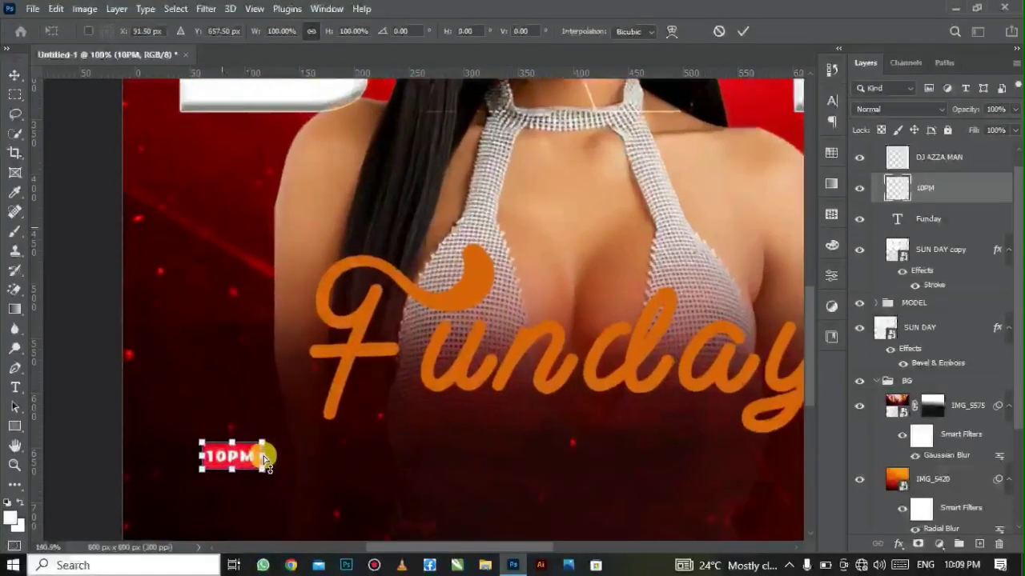
{"action": "scroll", "coordinate": [266, 460], "scroll_direction": "up", "scroll_amount": 4}
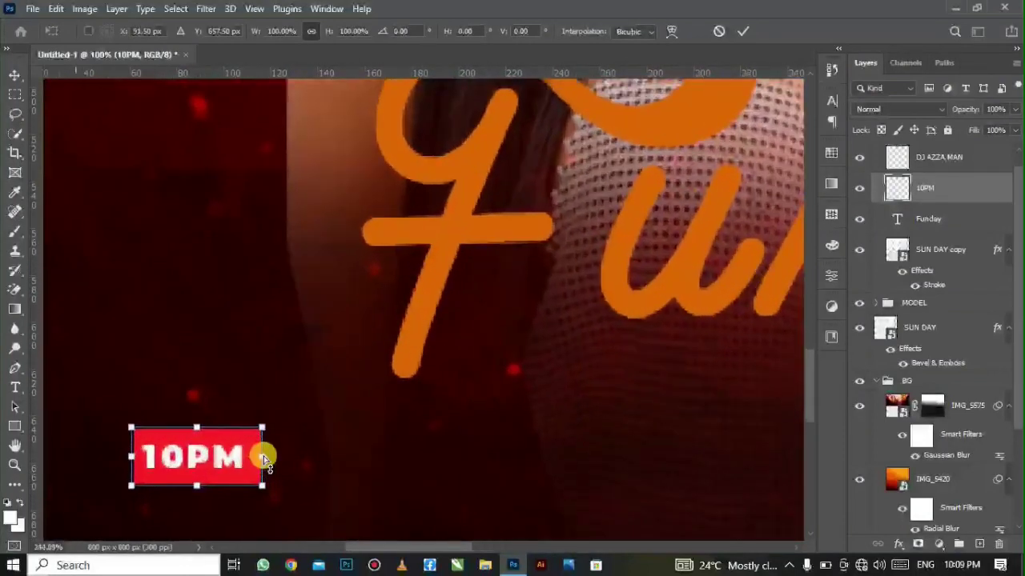
{"action": "scroll", "coordinate": [266, 460], "scroll_direction": "up", "scroll_amount": 2}
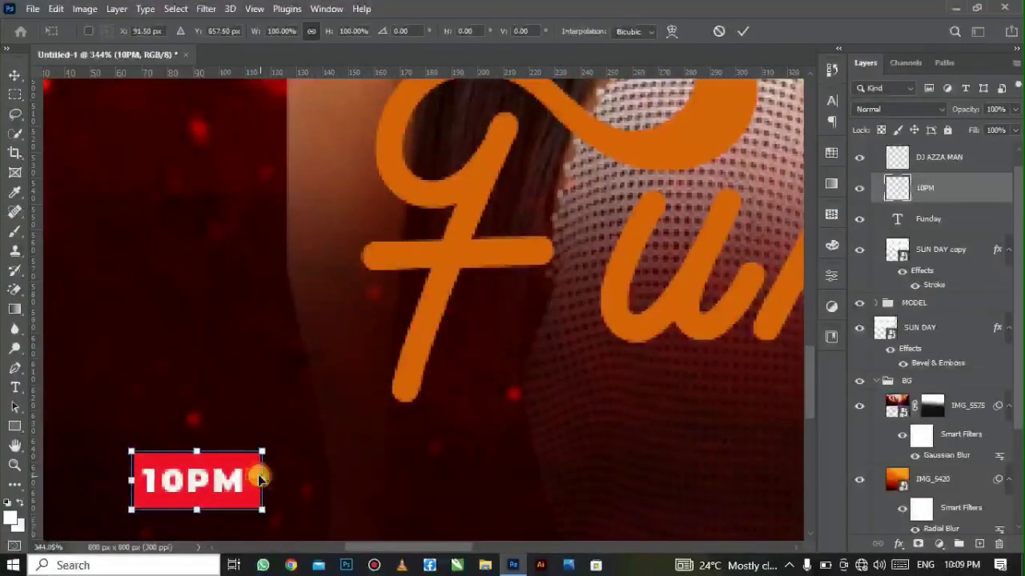
{"action": "left_click_drag", "start_coordinate": [260, 478], "coordinate": [270, 481]}
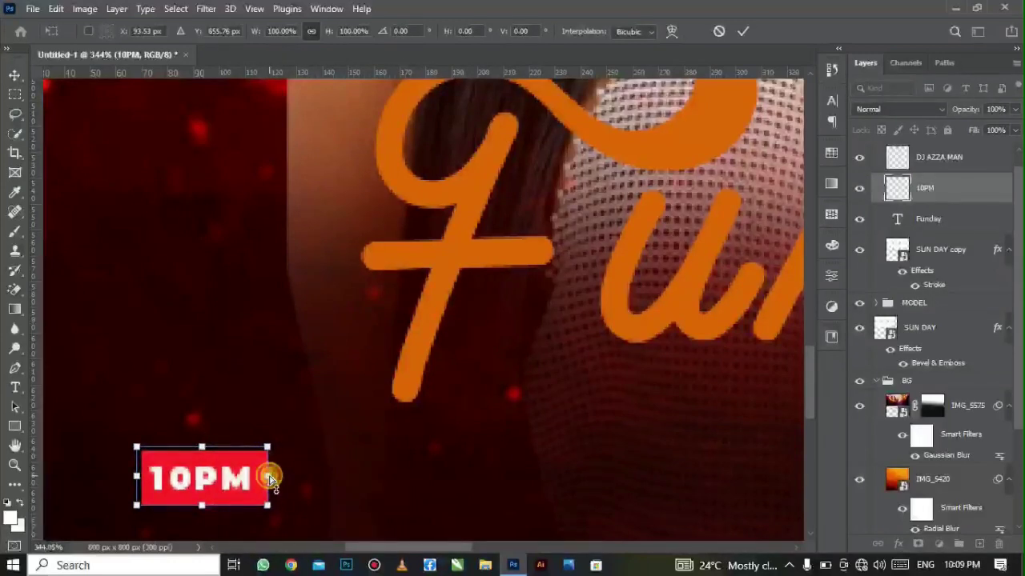
{"action": "left_click_drag", "start_coordinate": [266, 469], "coordinate": [267, 470]}
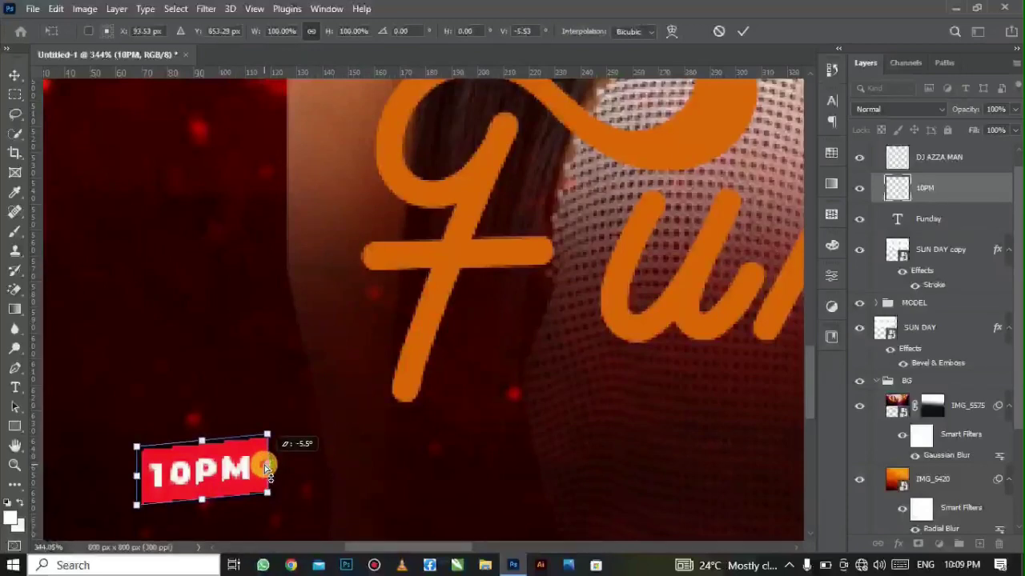
{"action": "left_click_drag", "start_coordinate": [271, 473], "coordinate": [271, 473]}
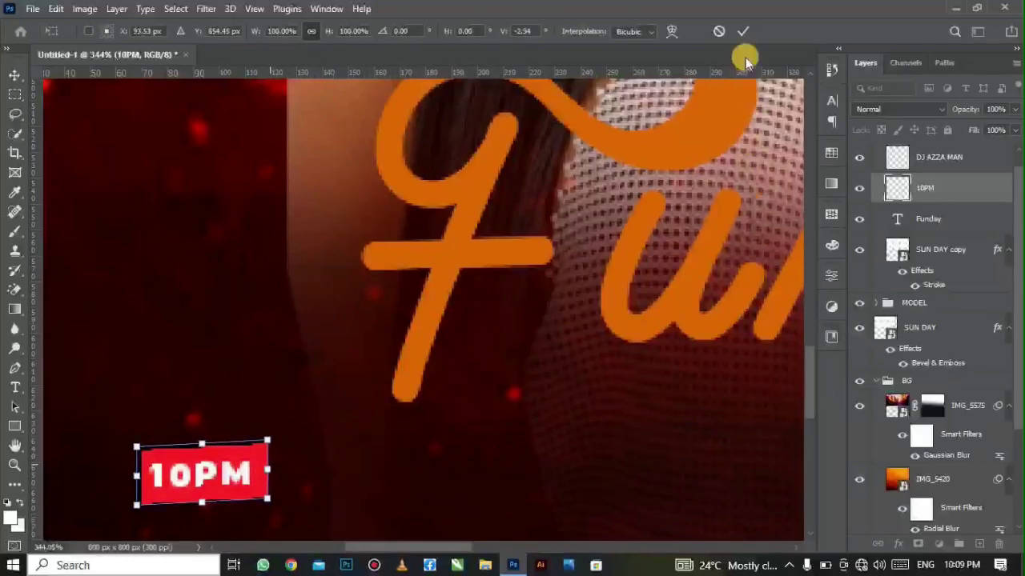
{"action": "left_click", "coordinate": [742, 36]}
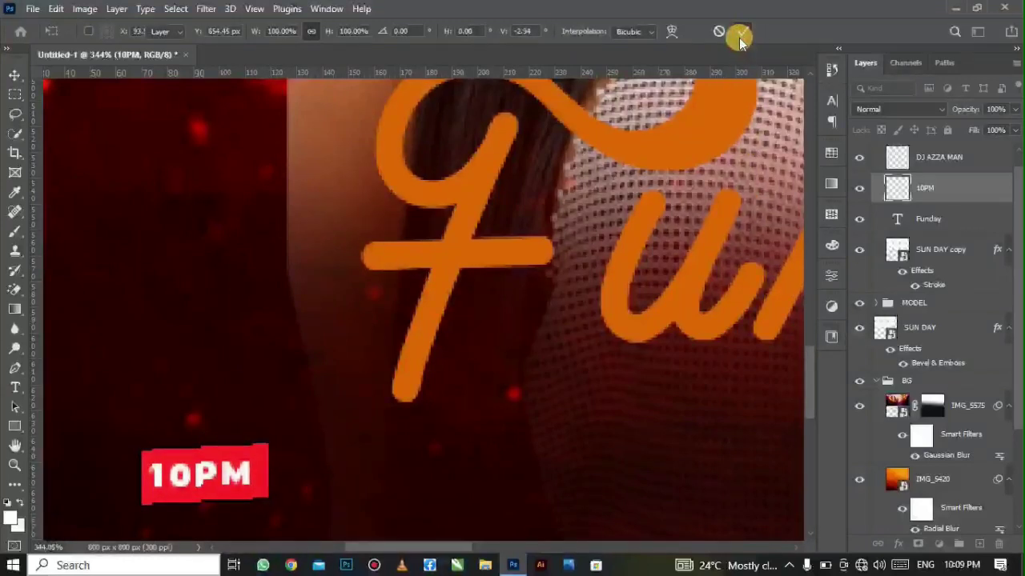
- Select the DJ AZZA MAN layer and add a new empty layer above it
{"action": "key", "text": "ctrl+0"}
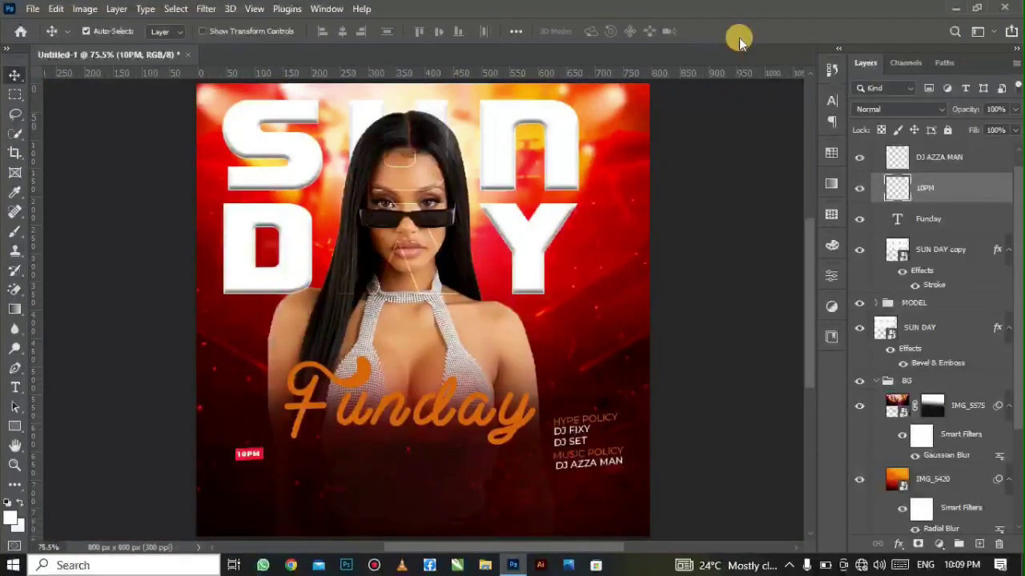
{"action": "left_click", "coordinate": [582, 458]}
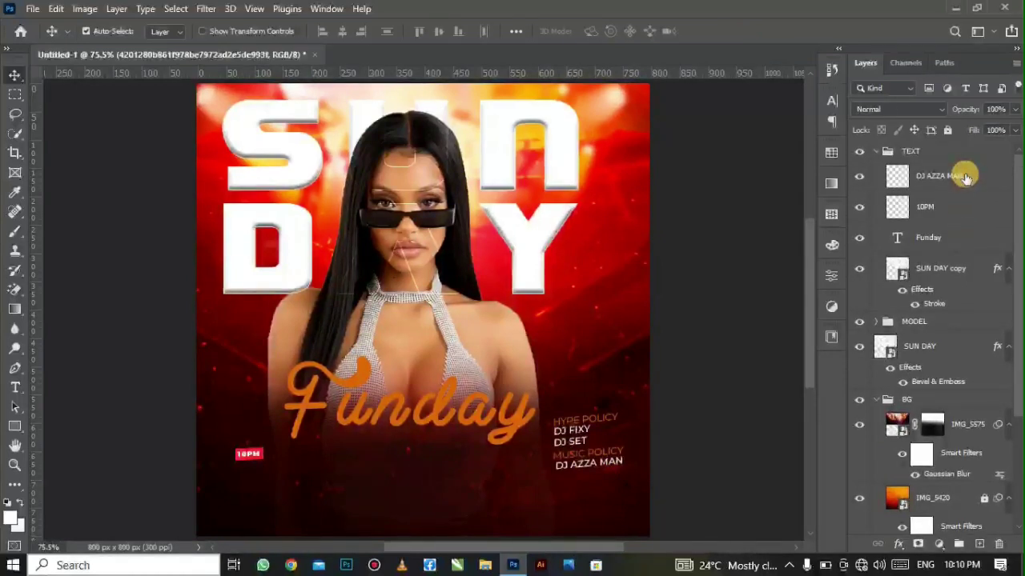
{"action": "left_click", "coordinate": [966, 177]}
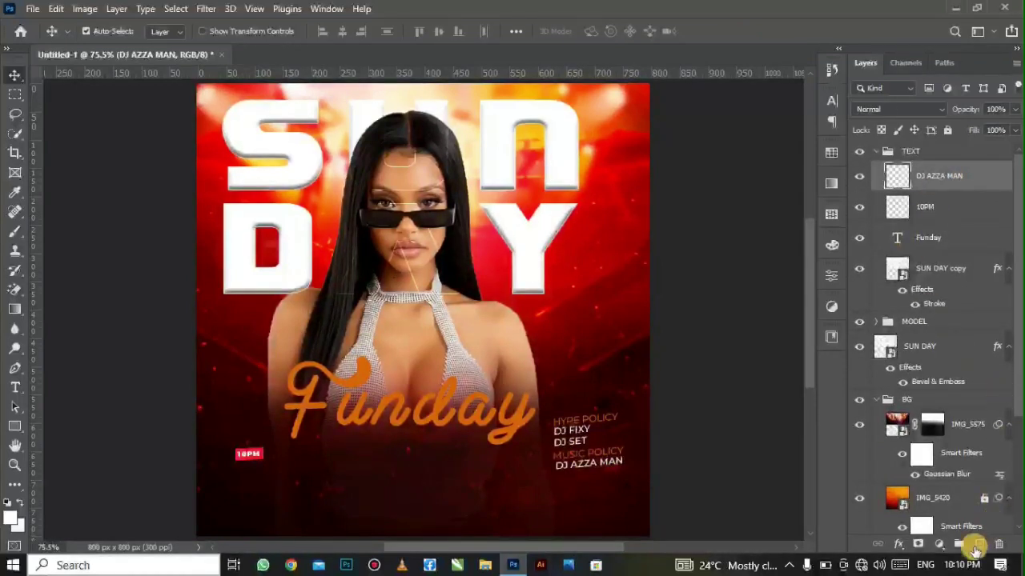
{"action": "left_click", "coordinate": [977, 548]}
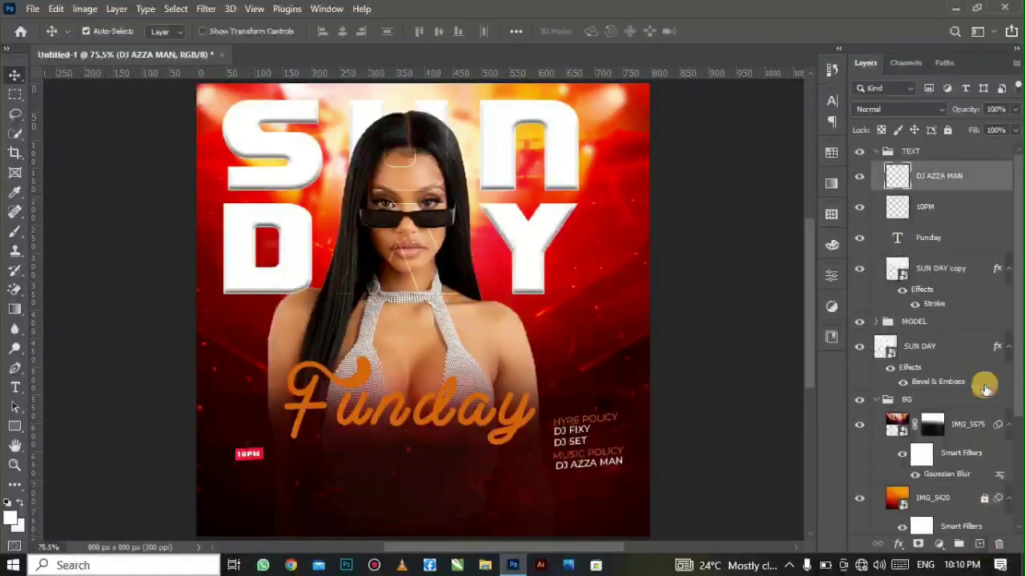
- Draw a wide rectangle near the poster's bottom centre with no fill and a white outline
{"action": "right_click", "coordinate": [16, 426]}
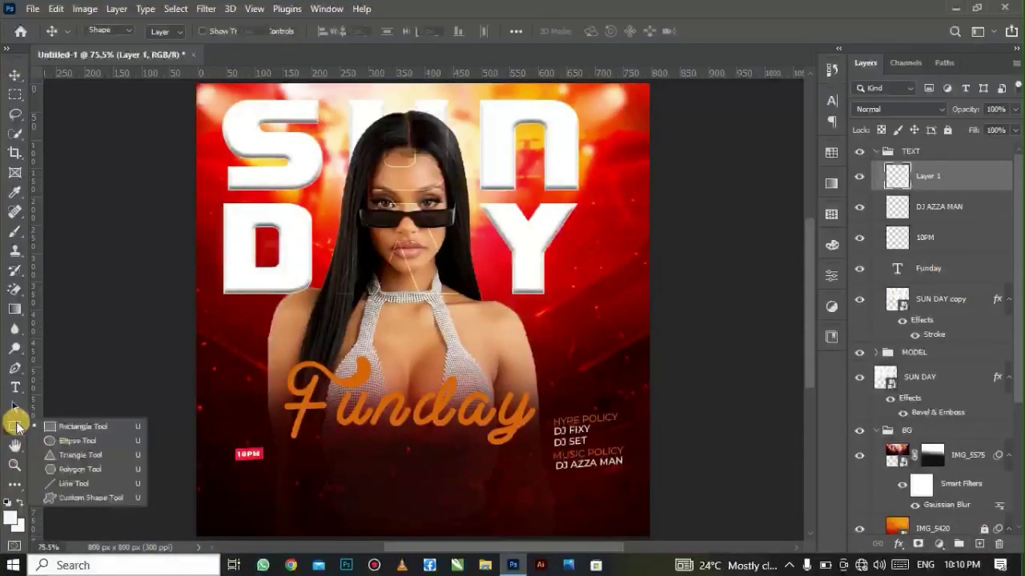
{"action": "left_click", "coordinate": [56, 425]}
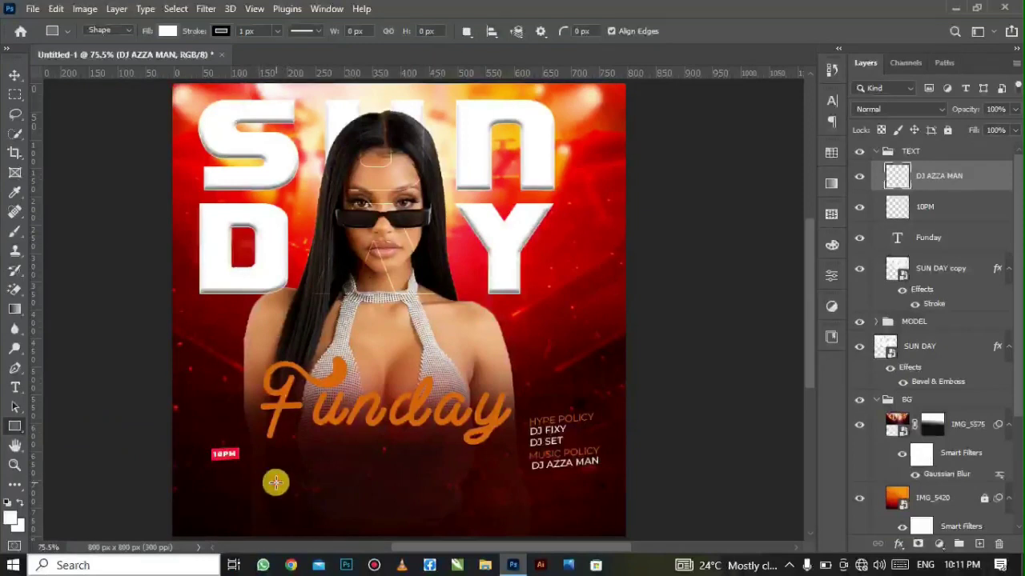
{"action": "left_click_drag", "start_coordinate": [276, 482], "coordinate": [498, 525]}
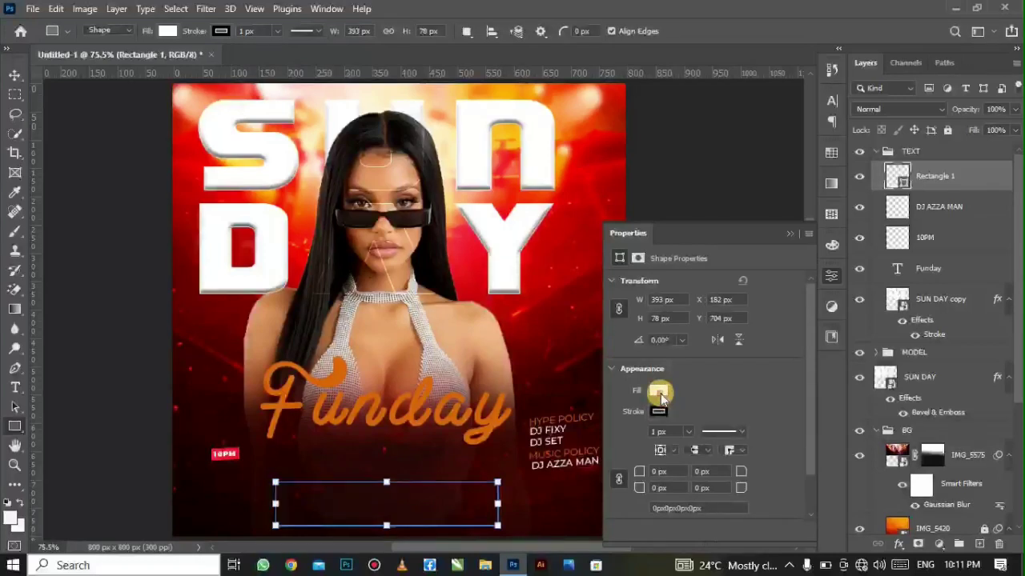
{"action": "left_click", "coordinate": [658, 392]}
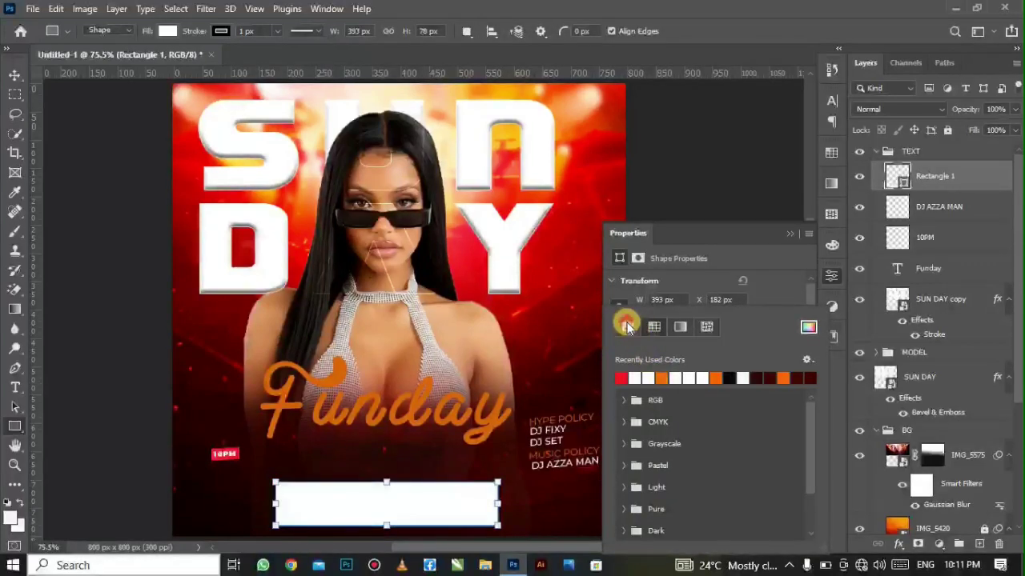
{"action": "left_click", "coordinate": [779, 286]}
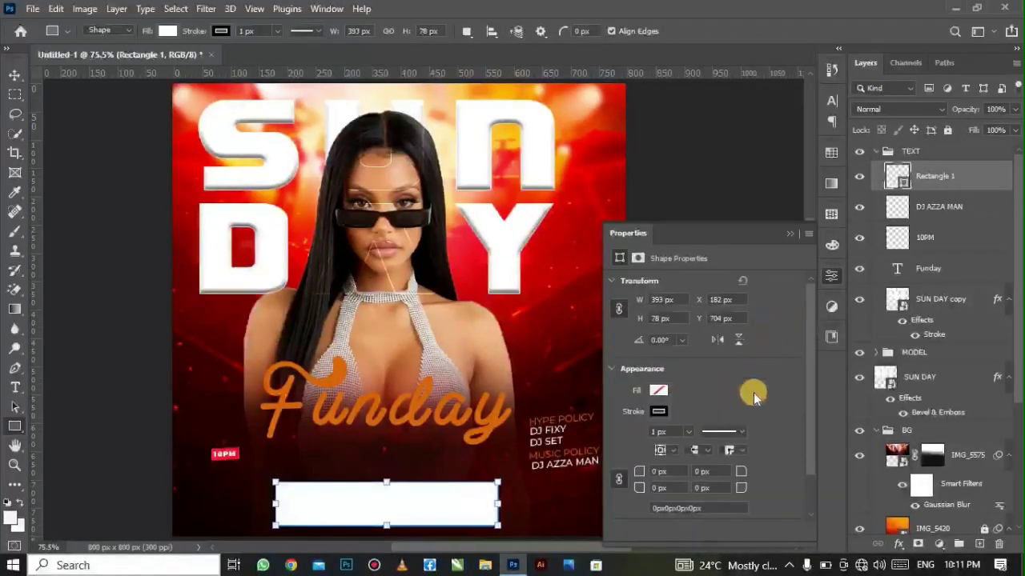
{"action": "left_click", "coordinate": [670, 412]}
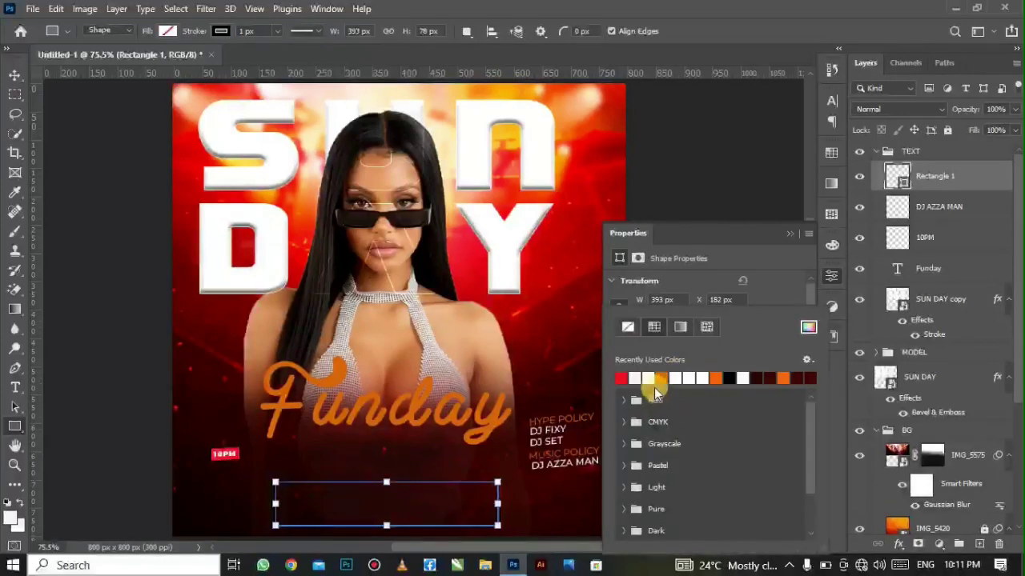
{"action": "left_click", "coordinate": [657, 381]}
{"action": "left_click", "coordinate": [758, 291]}
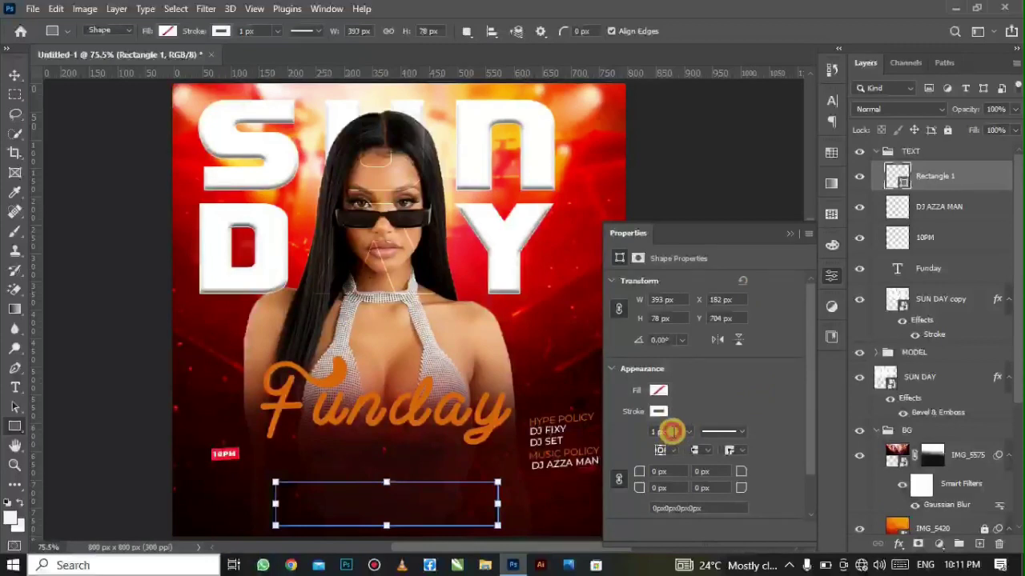
- Make the rectangle's outline 2 px thick and rasterize the Rectangle 1 layer
{"action": "key", "text": "Up"}
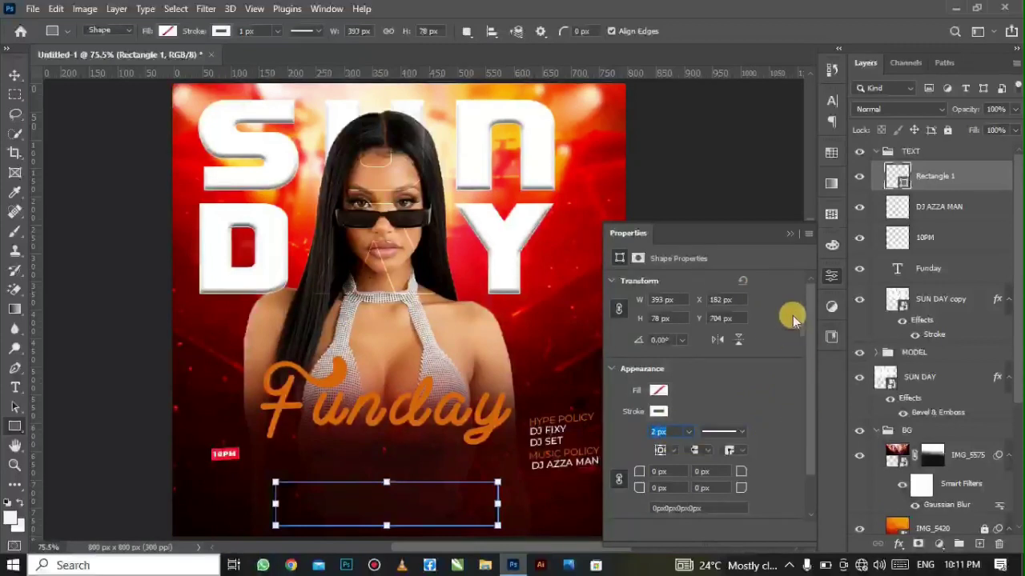
{"action": "left_click", "coordinate": [659, 412]}
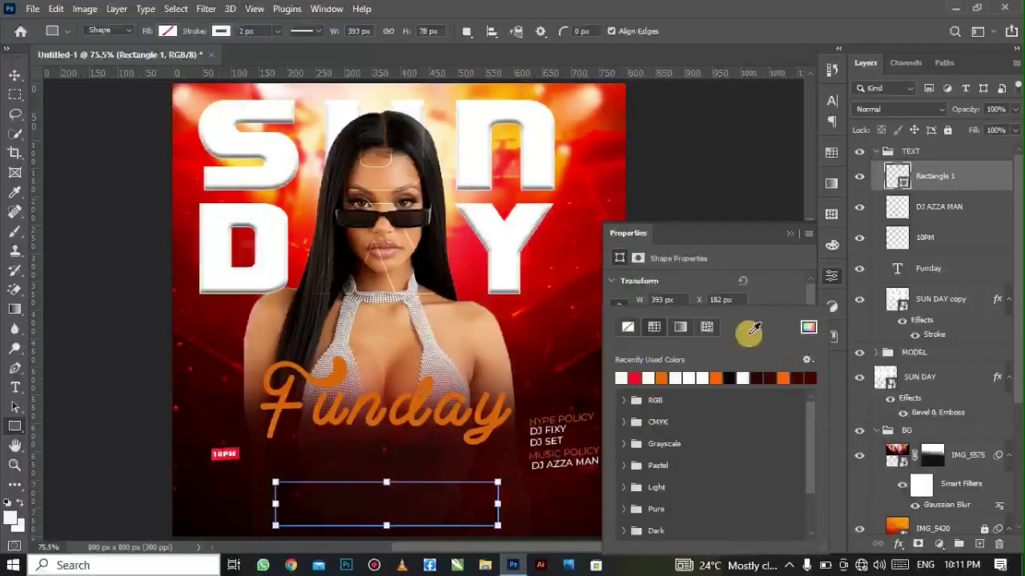
{"action": "left_click", "coordinate": [762, 301]}
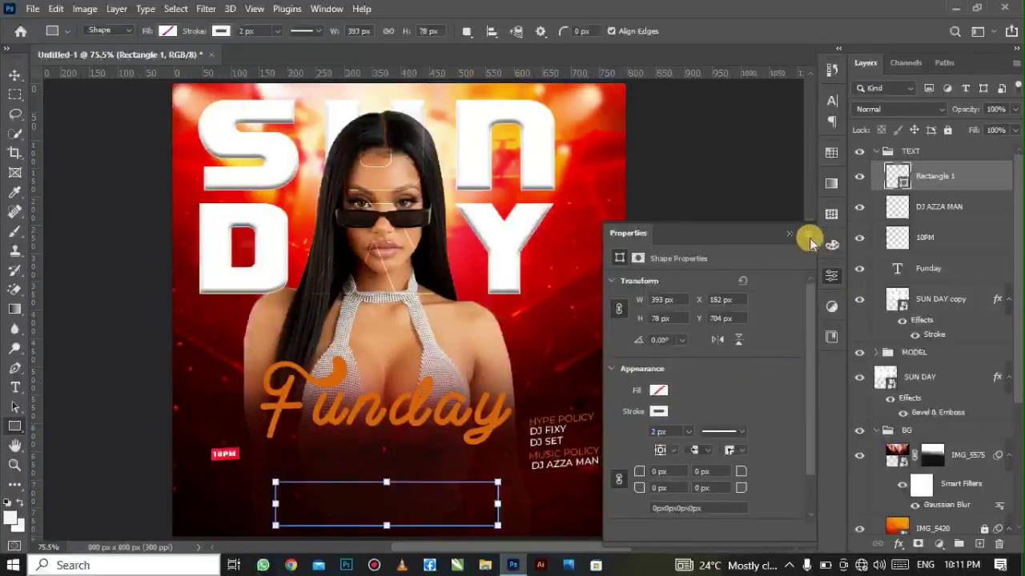
{"action": "left_click", "coordinate": [790, 230]}
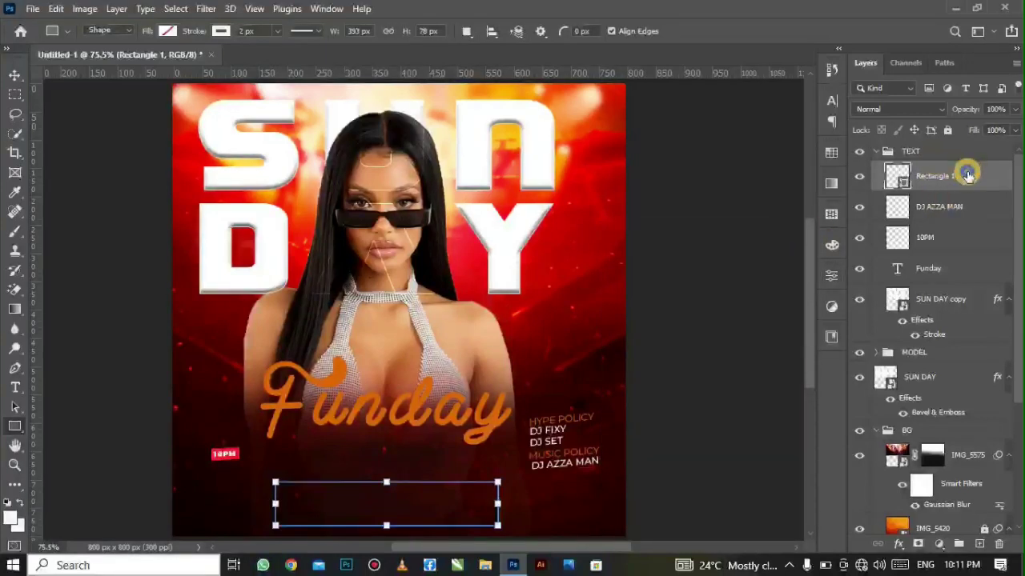
{"action": "right_click", "coordinate": [967, 175]}
{"action": "left_click", "coordinate": [881, 230]}
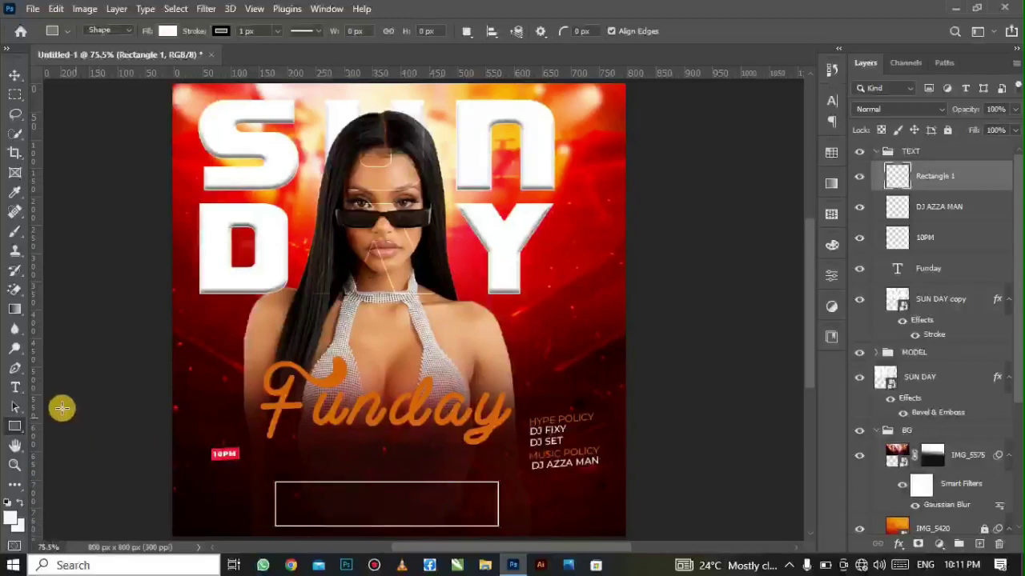
- Add 'CITY CENTER NIGHT CLUB' as white text, resize it and centre it in the box
{"action": "right_click", "coordinate": [26, 393]}
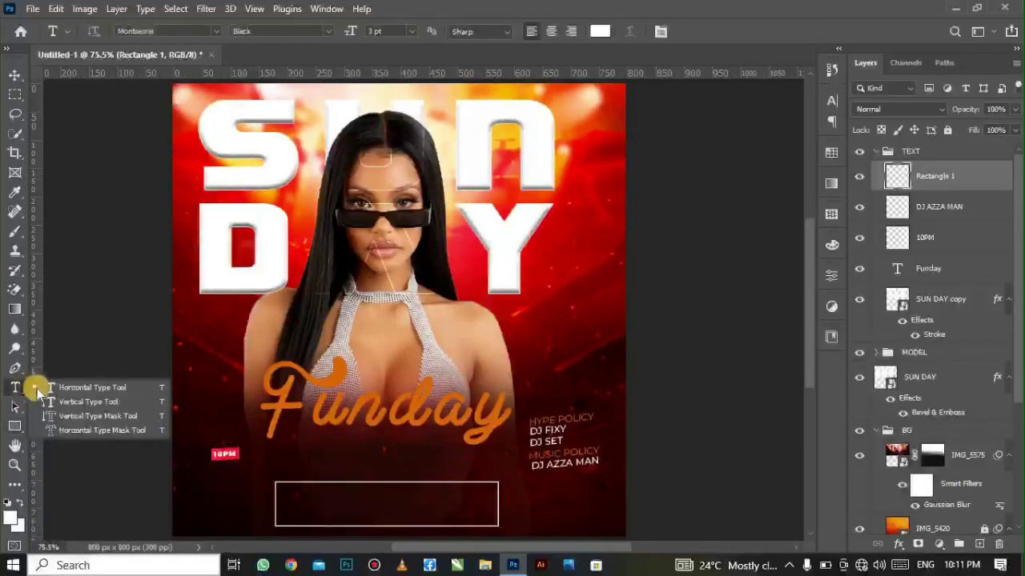
{"action": "left_click", "coordinate": [72, 388]}
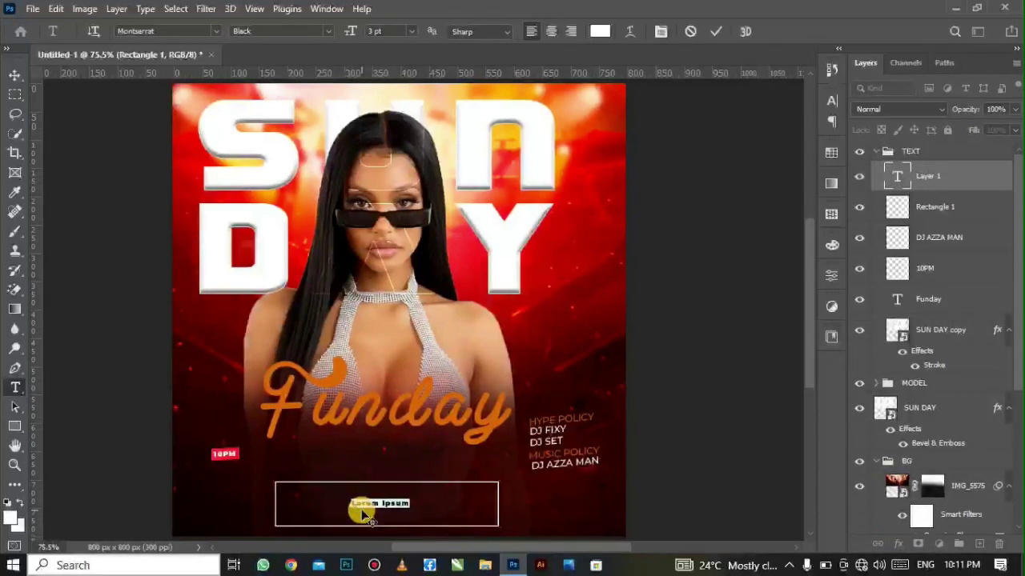
{"action": "type", "text": "CITY CENTER NIGHT CLUB"}
{"action": "key", "text": "ctrl+a"}
{"action": "left_click", "coordinate": [411, 31]}
{"action": "left_click", "coordinate": [417, 62]}
{"action": "left_click", "coordinate": [716, 32]}
{"action": "left_click_drag", "start_coordinate": [417, 524], "coordinate": [381, 510]}
- Add the venue's street address on a second line in a lighter weight
{"action": "left_click", "coordinate": [15, 75]}
{"action": "double_click", "coordinate": [372, 509]}
{"action": "key", "text": "ctrl+a"}
{"action": "left_click", "coordinate": [320, 31]}
{"action": "left_click", "coordinate": [697, 31]}
- Shift both text lines and the box so the lines sit centred inside it
{"action": "left_click_drag", "start_coordinate": [368, 494], "coordinate": [385, 493]}
{"action": "left_click", "coordinate": [505, 528]}
{"action": "left_click_drag", "start_coordinate": [500, 526], "coordinate": [522, 529]}
{"action": "mouse_move", "coordinate": [404, 508]}
{"action": "left_mouse_down"}
{"action": "mouse_move", "coordinate": [413, 512]}
{"action": "mouse_move", "coordinate": [412, 499]}
{"action": "left_mouse_up"}
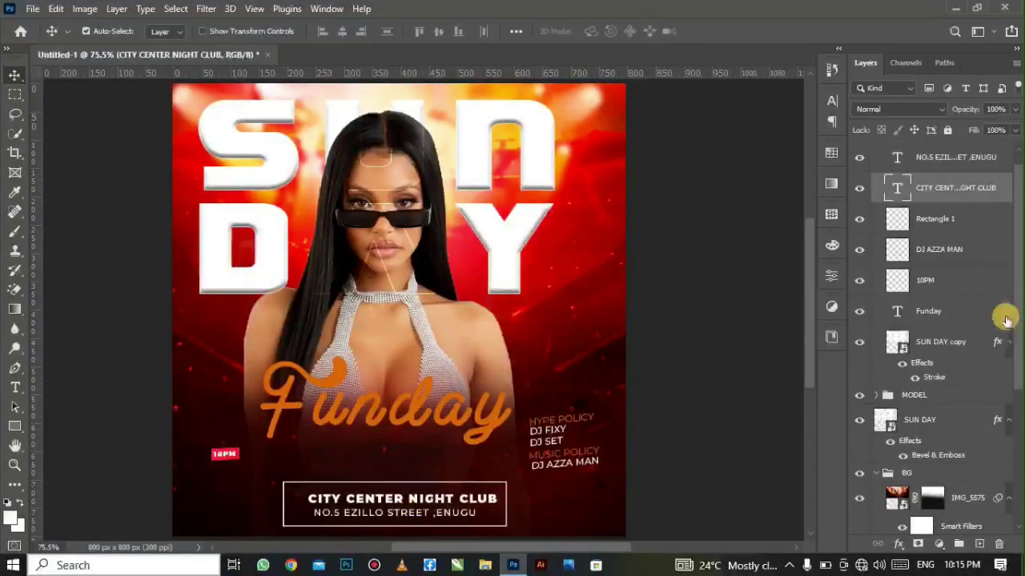
{"action": "left_click", "coordinate": [962, 212]}
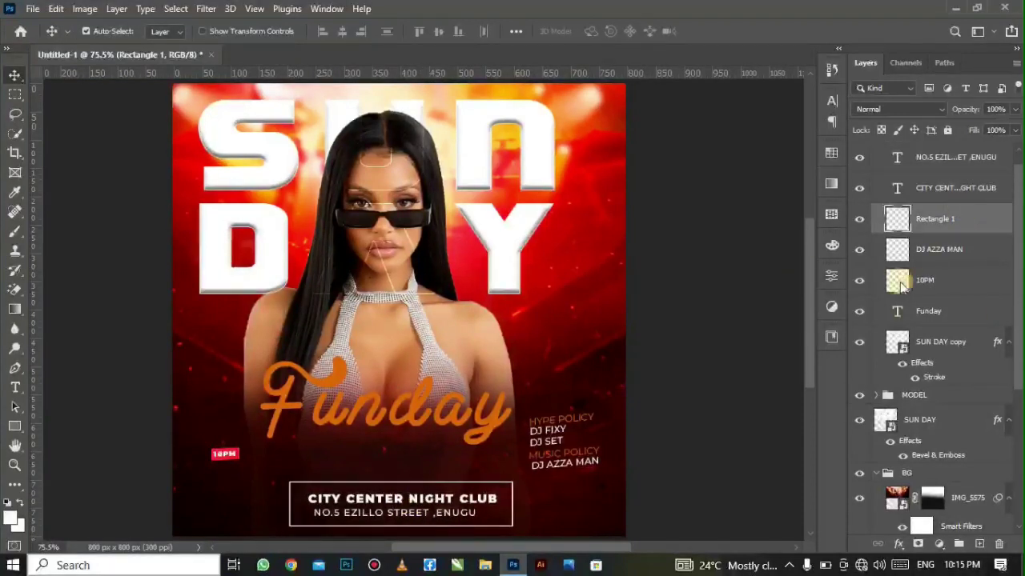
- Embed IMG_5479 as the +18 badge, shrunk to about 4% in the lower-left corner
{"action": "left_click", "coordinate": [32, 8]}
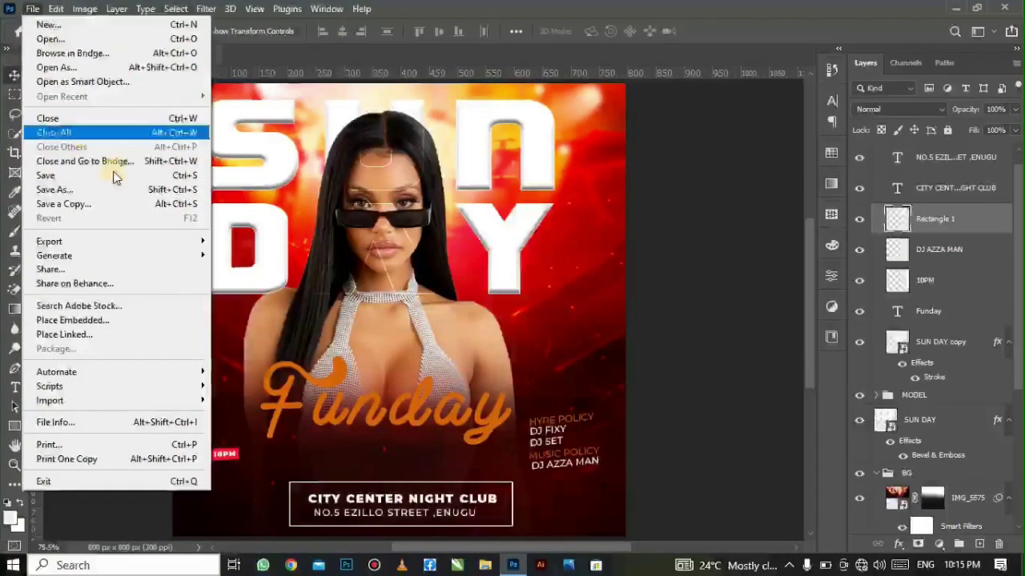
{"action": "left_click", "coordinate": [161, 322]}
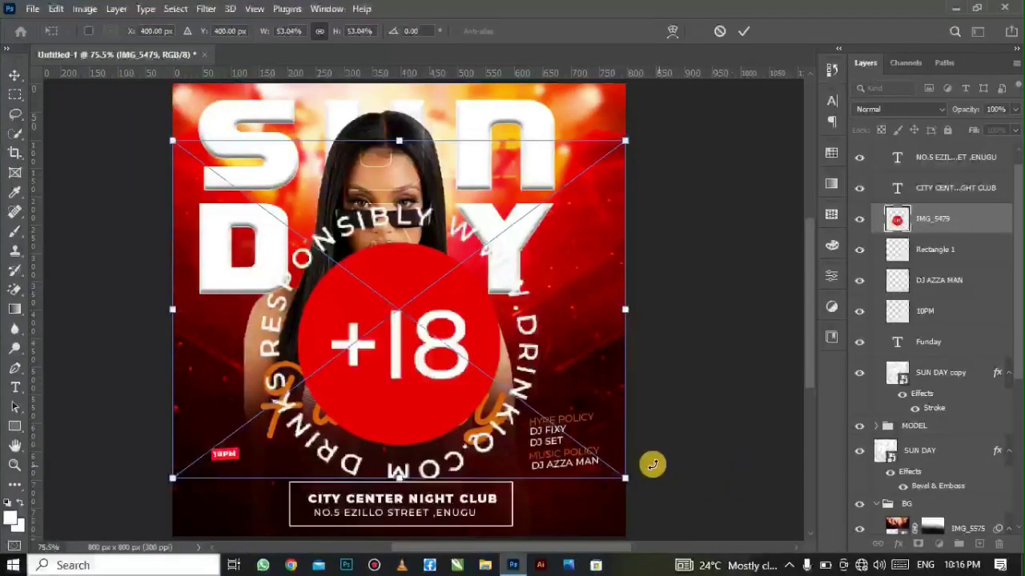
{"action": "left_click_drag", "start_coordinate": [621, 478], "coordinate": [225, 504]}
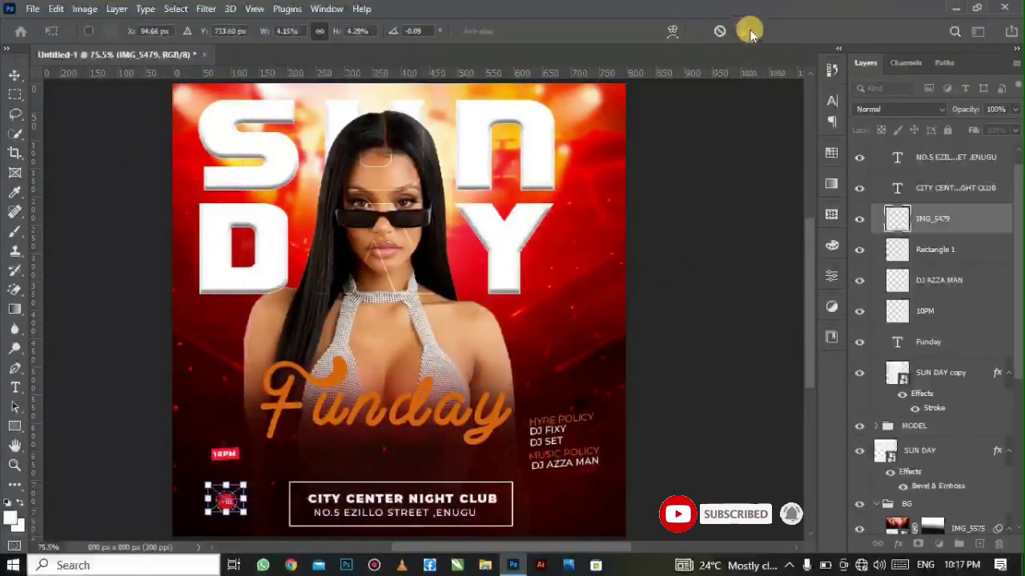
{"action": "key", "text": "Return"}
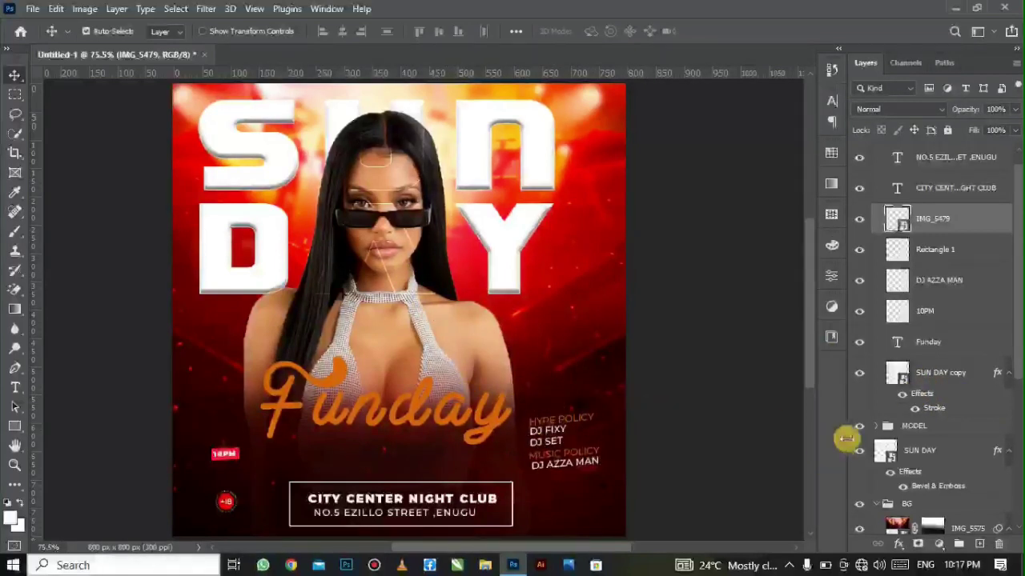
- Select the venue box, club name and address layers, then the MODEL and SUN DAY layers
{"action": "left_click", "coordinate": [934, 254]}
{"action": "left_click", "coordinate": [948, 191], "text": "ctrl"}
{"action": "left_click", "coordinate": [949, 162], "text": "ctrl"}
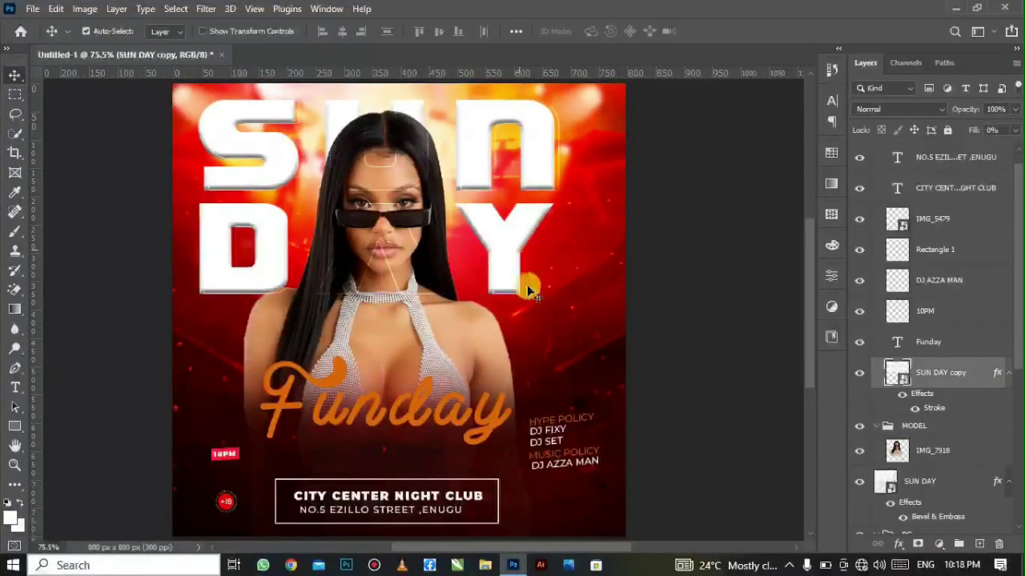
{"action": "left_click", "coordinate": [544, 440]}
{"action": "left_click", "coordinate": [859, 482]}
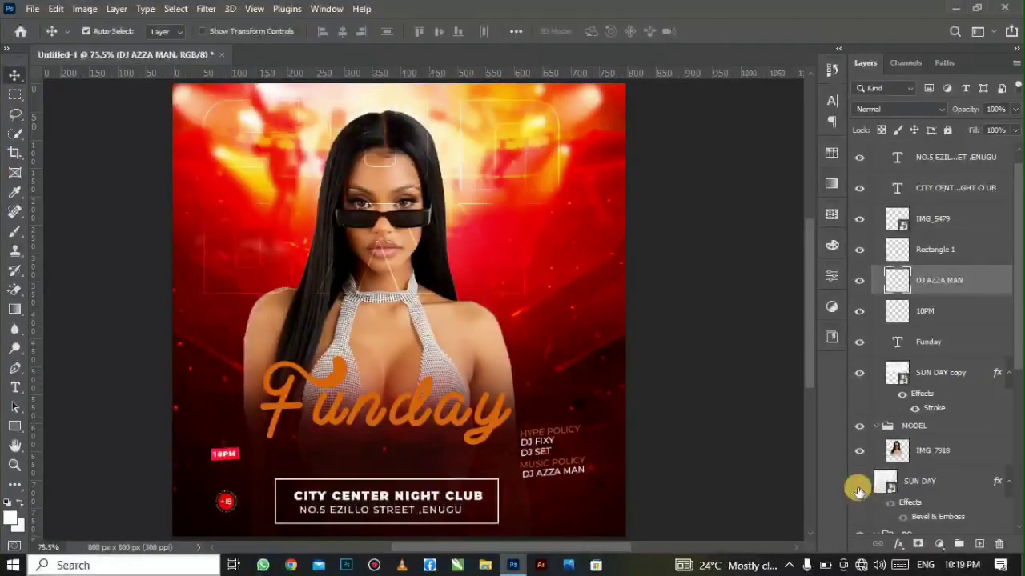
{"action": "left_click", "coordinate": [859, 482]}
{"action": "left_click", "coordinate": [932, 482]}
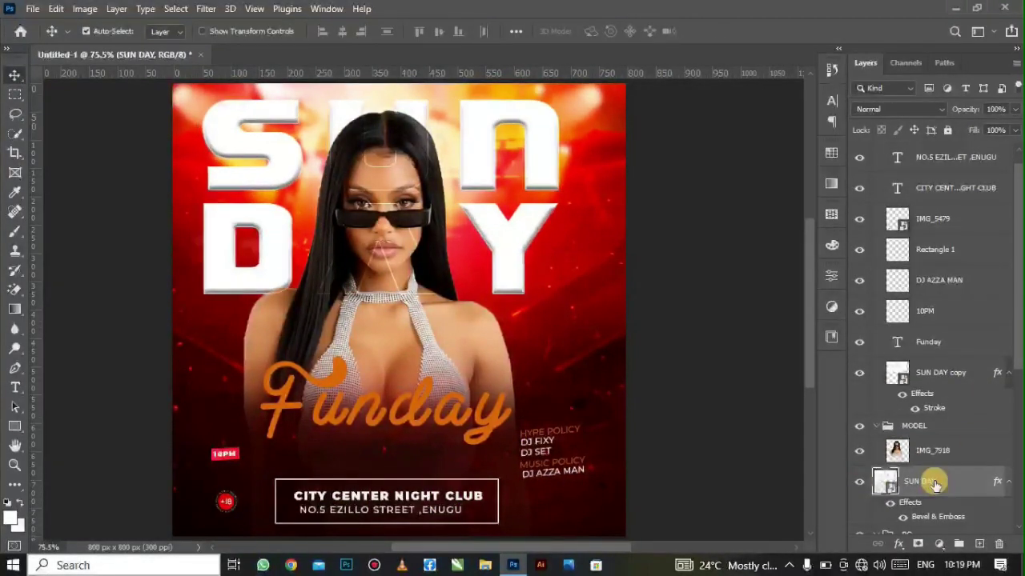
{"action": "left_click", "coordinate": [918, 545]}
{"action": "key", "text": "b"}
- Collapse the MODEL, TEXT and BG groups and merge them with SUN DAY into one TEXT layer
{"action": "left_click", "coordinate": [876, 425]}
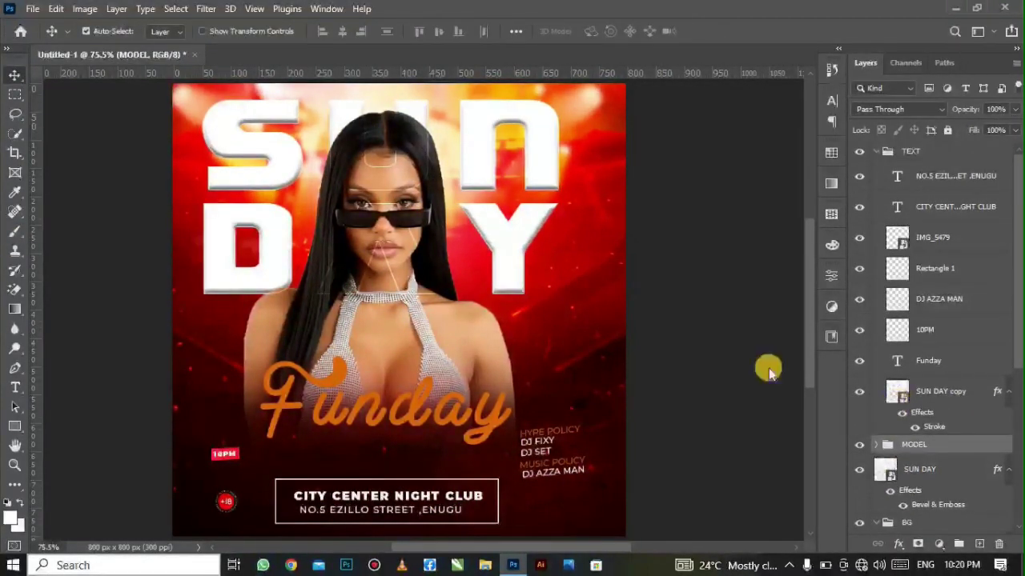
{"action": "left_click", "coordinate": [873, 155]}
{"action": "left_click", "coordinate": [875, 152]}
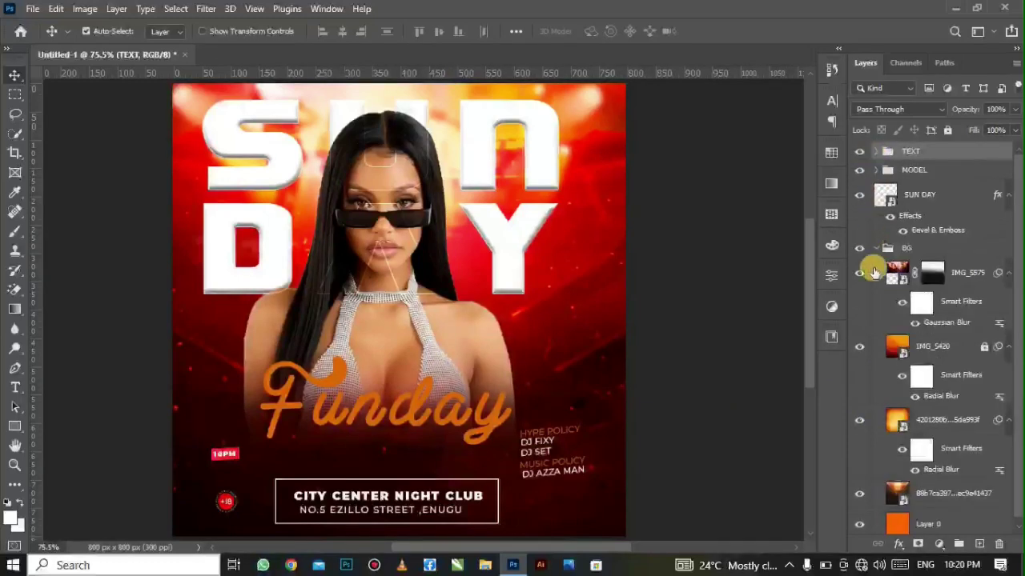
{"action": "left_click", "coordinate": [876, 249]}
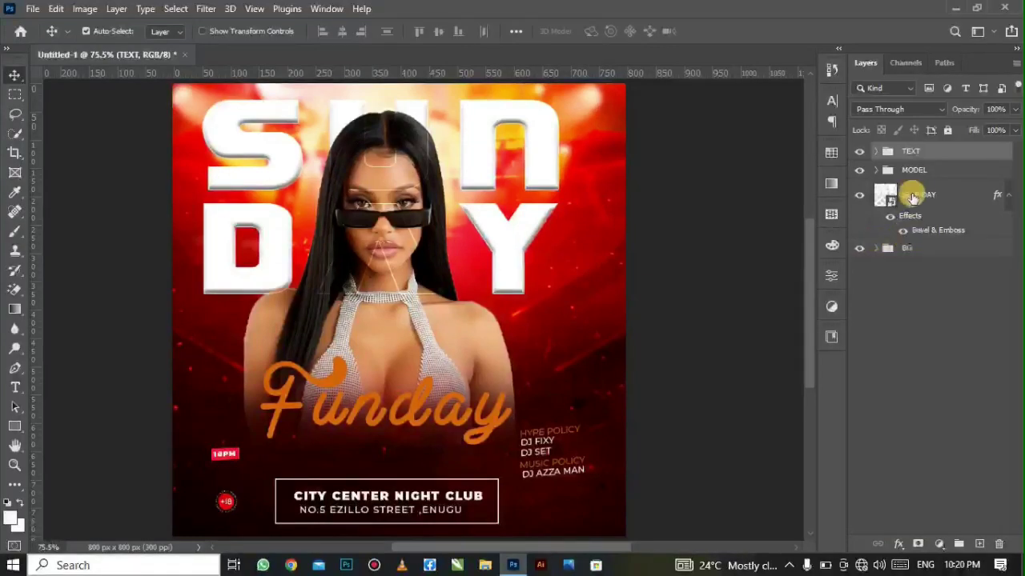
{"action": "left_click", "coordinate": [931, 249], "text": "shift"}
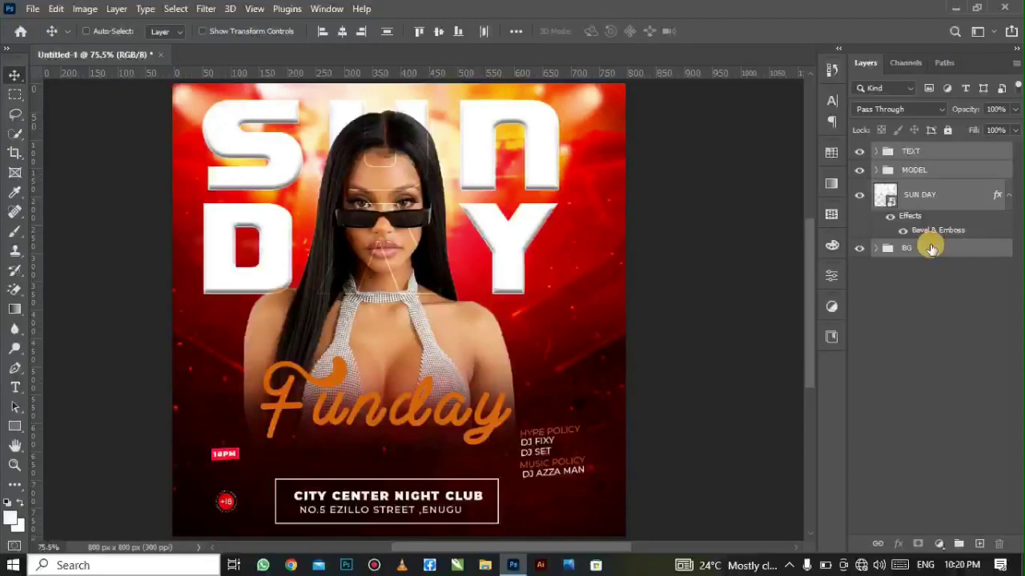
{"action": "key", "text": "ctrl+e"}
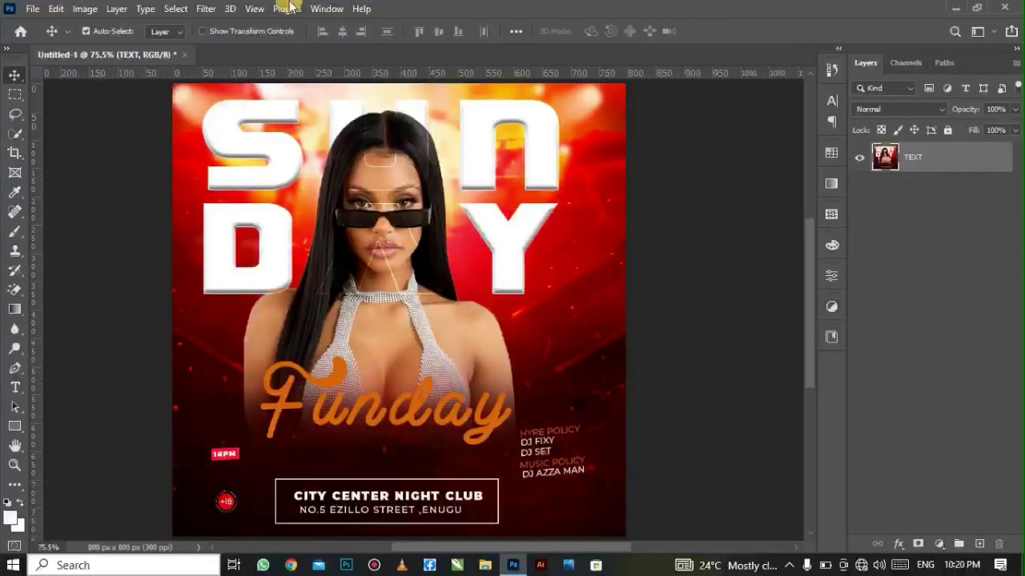
{"action": "left_click", "coordinate": [213, 7]}
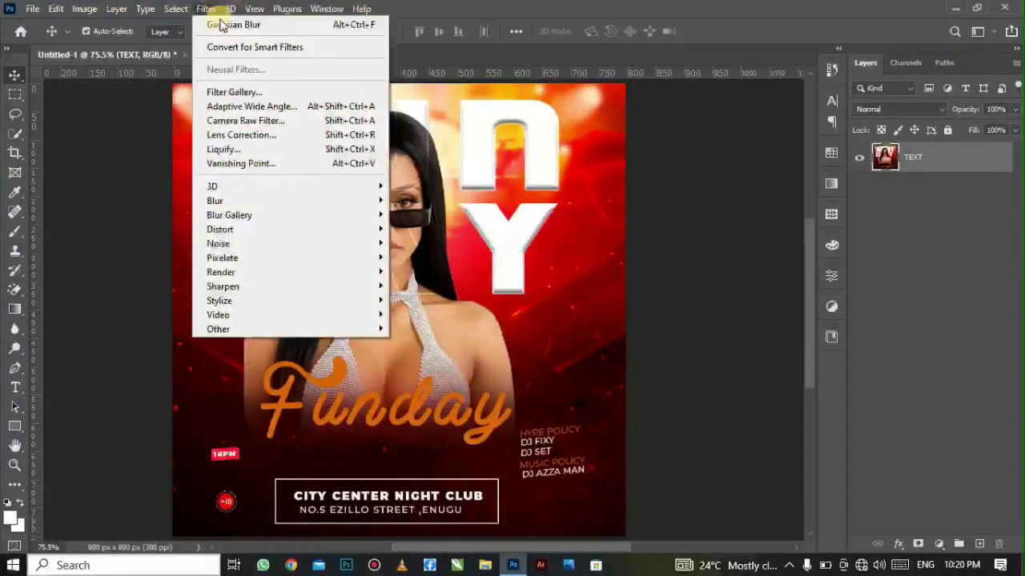
- Open the Camera Raw Filter and set Exposure -0.55, Texture +57, Clarity +43, Vibrance +16, Saturation +7
{"action": "left_click", "coordinate": [275, 121]}
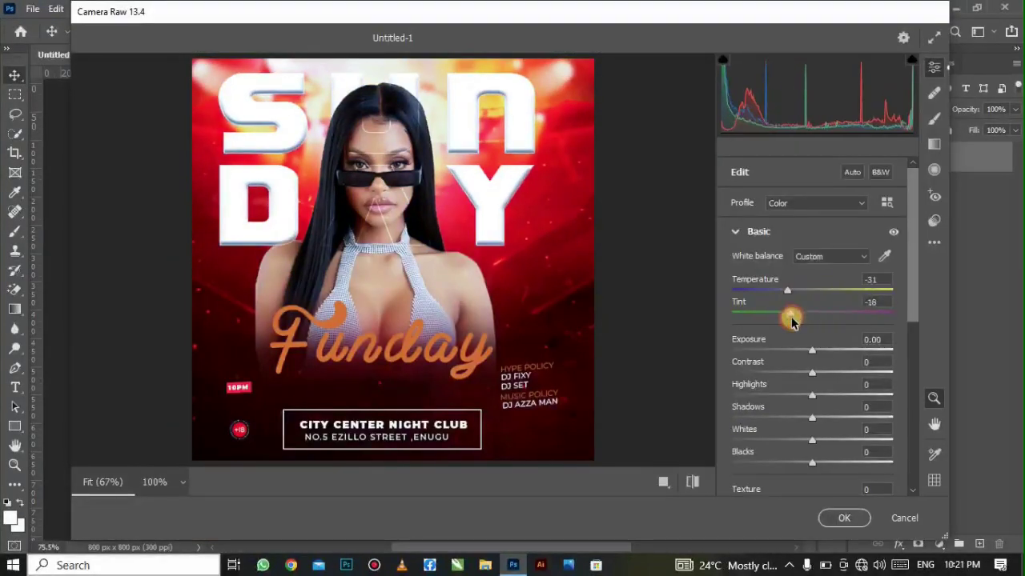
{"action": "left_click_drag", "start_coordinate": [791, 320], "coordinate": [785, 316]}
{"action": "left_click_drag", "start_coordinate": [812, 350], "coordinate": [803, 350]}
{"action": "left_click_drag", "start_coordinate": [812, 373], "coordinate": [826, 374]}
{"action": "left_click_drag", "start_coordinate": [812, 396], "coordinate": [807, 397]}
{"action": "scroll", "coordinate": [809, 407], "scroll_direction": "down", "scroll_amount": 5}
{"action": "left_click_drag", "start_coordinate": [811, 176], "coordinate": [846, 198]}
{"action": "mouse_move", "coordinate": [812, 281]}
{"action": "left_mouse_down"}
{"action": "mouse_move", "coordinate": [789, 288]}
{"action": "mouse_move", "coordinate": [817, 283]}
{"action": "left_mouse_up"}
{"action": "mouse_move", "coordinate": [812, 260]}
{"action": "left_mouse_down"}
{"action": "mouse_move", "coordinate": [843, 264]}
{"action": "mouse_move", "coordinate": [824, 261]}
{"action": "left_mouse_up"}
{"action": "scroll", "coordinate": [825, 247], "scroll_direction": "up", "scroll_amount": 4}
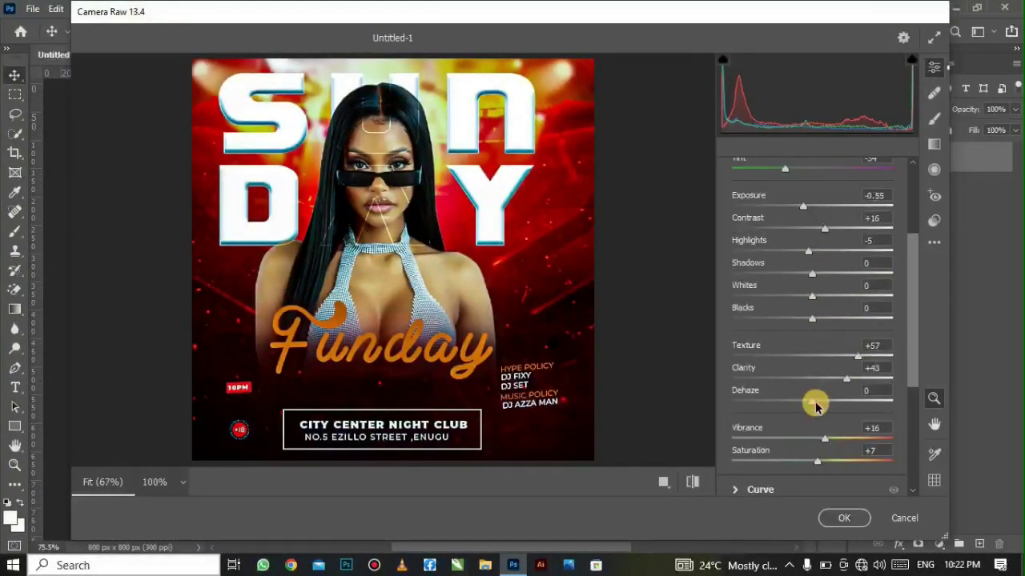
{"action": "scroll", "coordinate": [862, 414], "scroll_direction": "up", "scroll_amount": 4}
{"action": "mouse_move", "coordinate": [814, 404]}
{"action": "left_mouse_down"}
{"action": "mouse_move", "coordinate": [788, 407]}
{"action": "mouse_move", "coordinate": [818, 403]}
{"action": "left_mouse_up"}
{"action": "scroll", "coordinate": [862, 414], "scroll_direction": "down", "scroll_amount": 4}
{"action": "scroll", "coordinate": [826, 401], "scroll_direction": "up", "scroll_amount": 4}
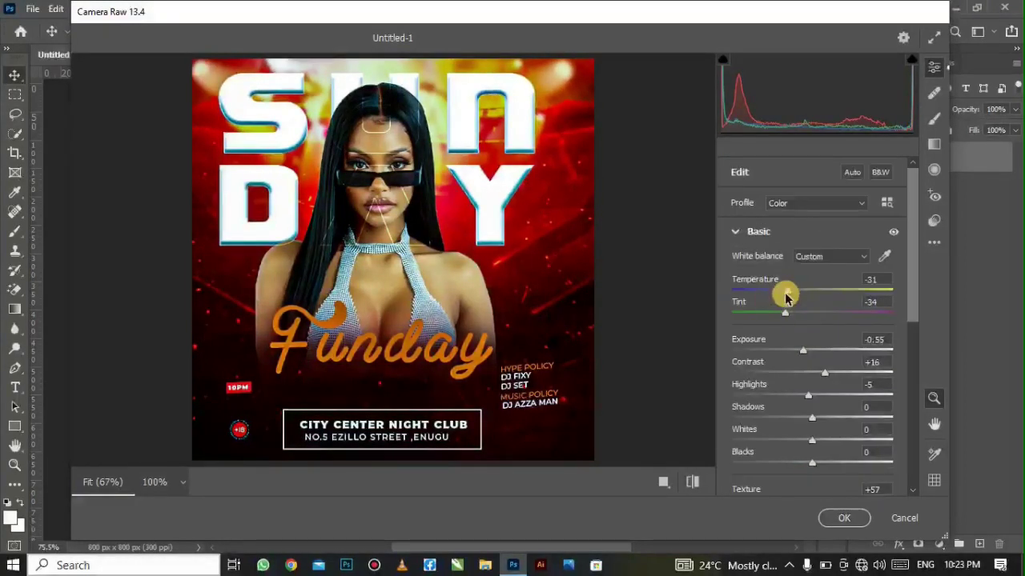
- Adjust Tint to -34 and Contrast to +16, then apply the Camera Raw grade
{"action": "left_click", "coordinate": [872, 280]}
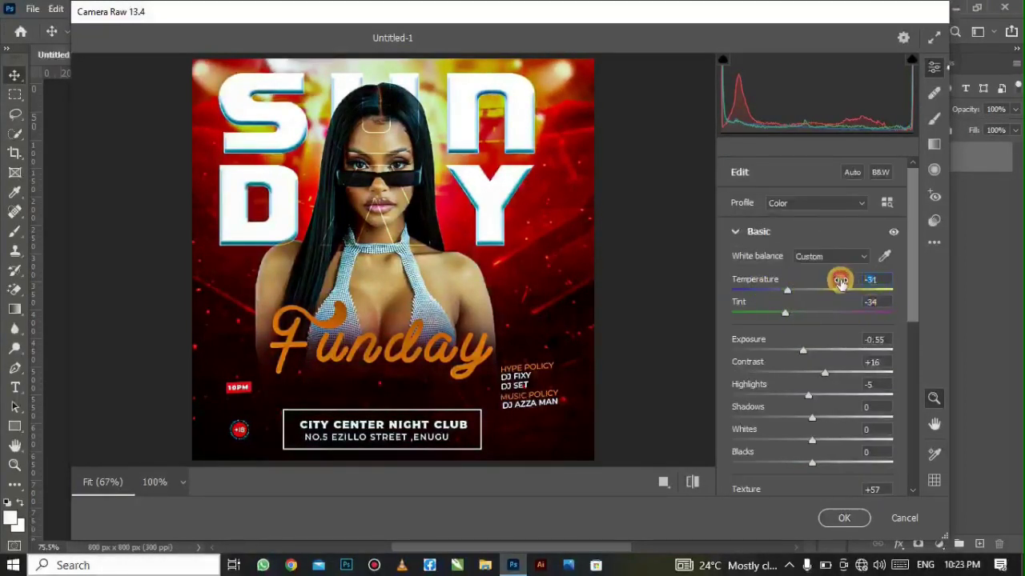
{"action": "left_click", "coordinate": [879, 302]}
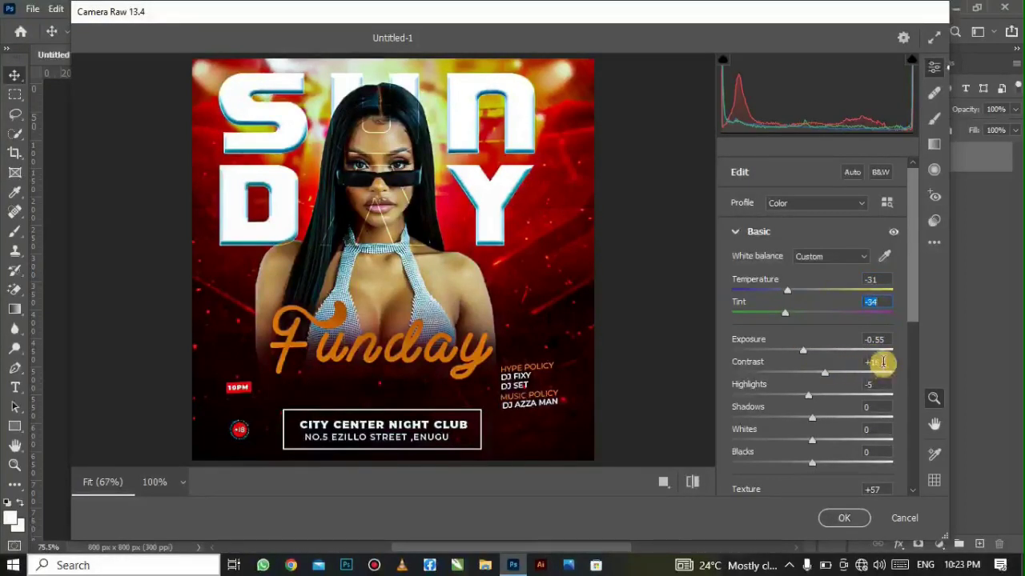
{"action": "left_click", "coordinate": [883, 362]}
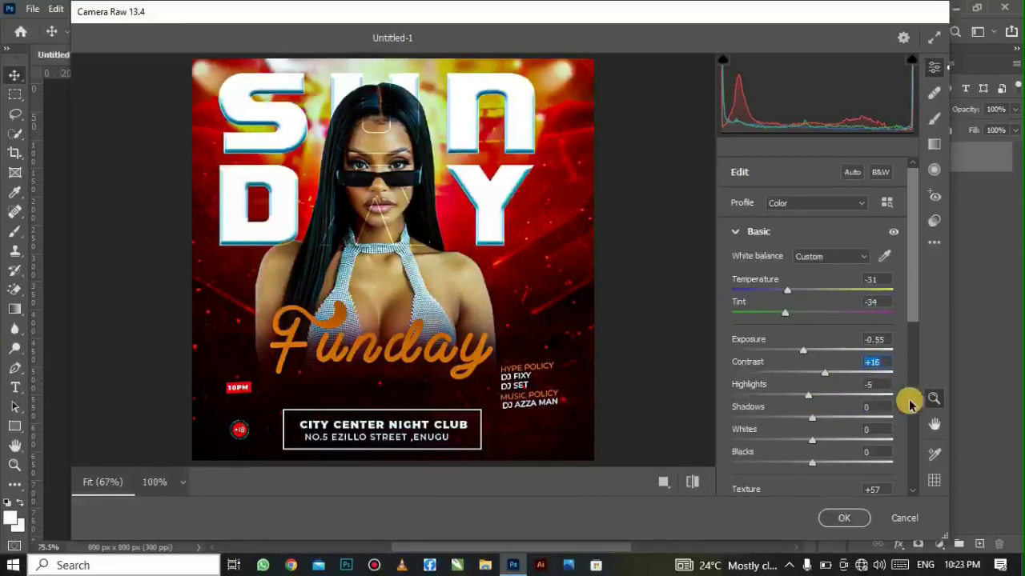
{"action": "scroll", "coordinate": [825, 432], "scroll_direction": "down", "scroll_amount": 1}
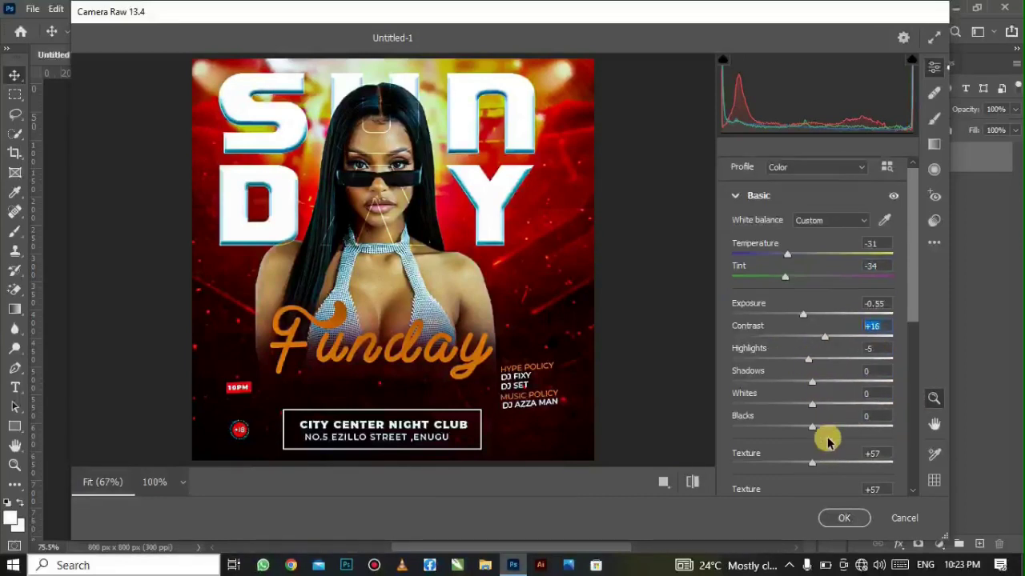
{"action": "scroll", "coordinate": [828, 434], "scroll_direction": "down", "scroll_amount": 1}
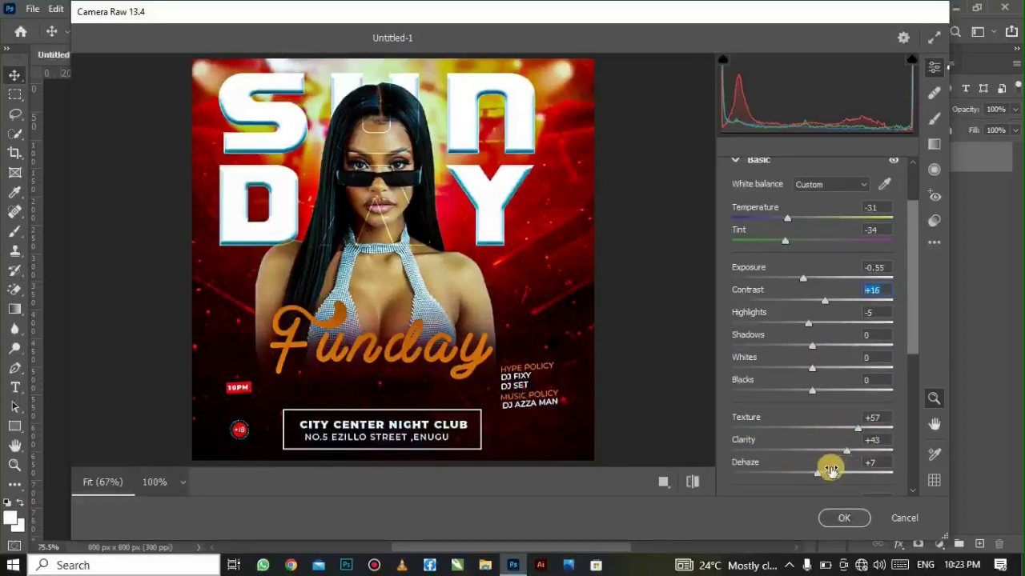
{"action": "scroll", "coordinate": [830, 471], "scroll_direction": "down", "scroll_amount": 1}
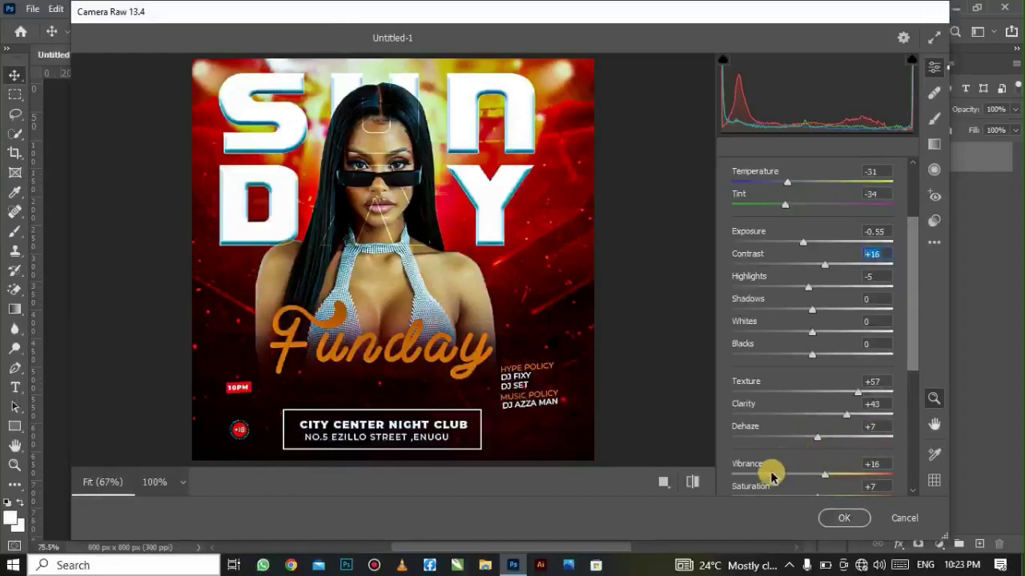
{"action": "scroll", "coordinate": [873, 483], "scroll_direction": "down", "scroll_amount": 1}
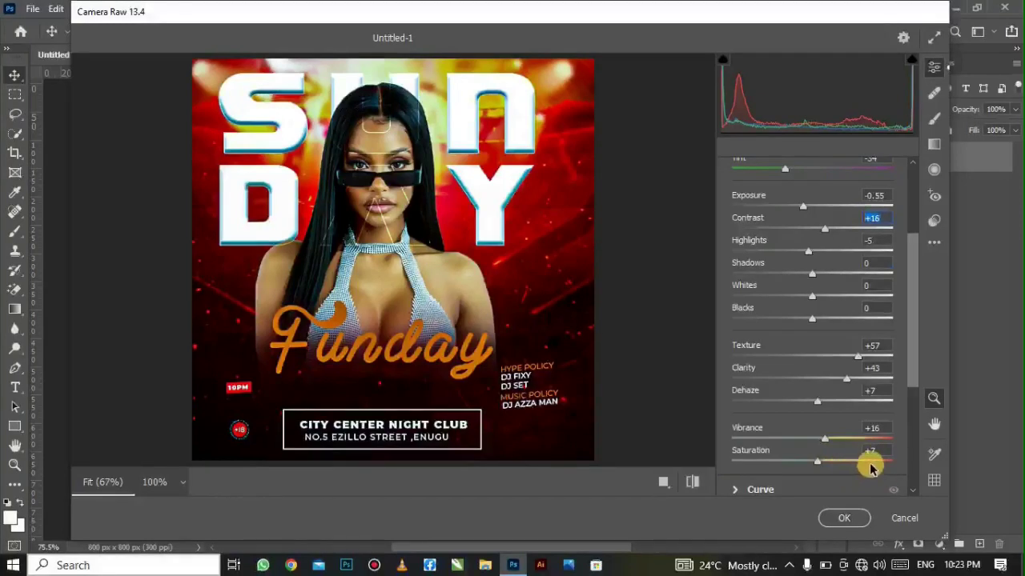
{"action": "left_click", "coordinate": [833, 519]}
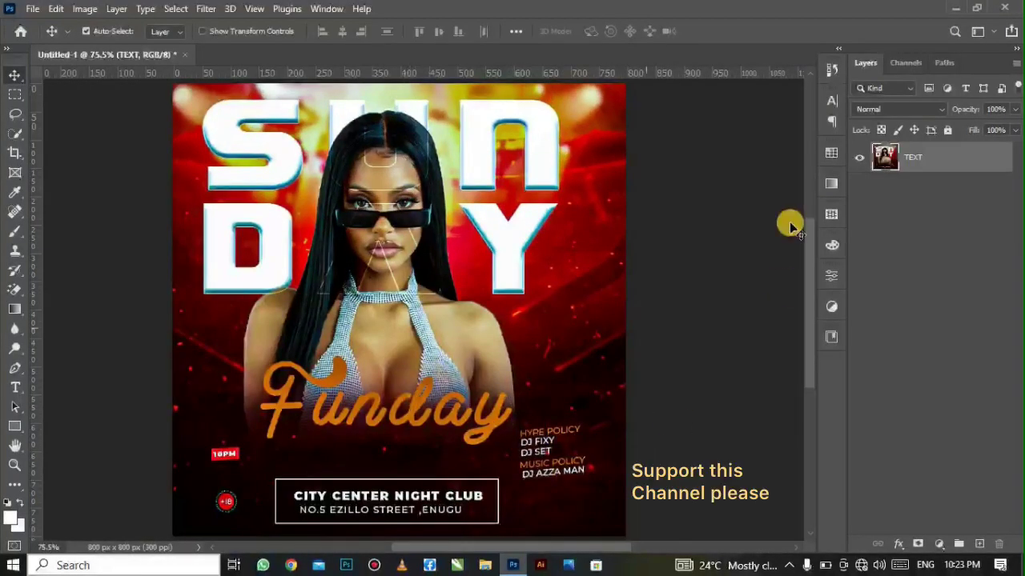
{"action": "left_click", "coordinate": [28, 8]}
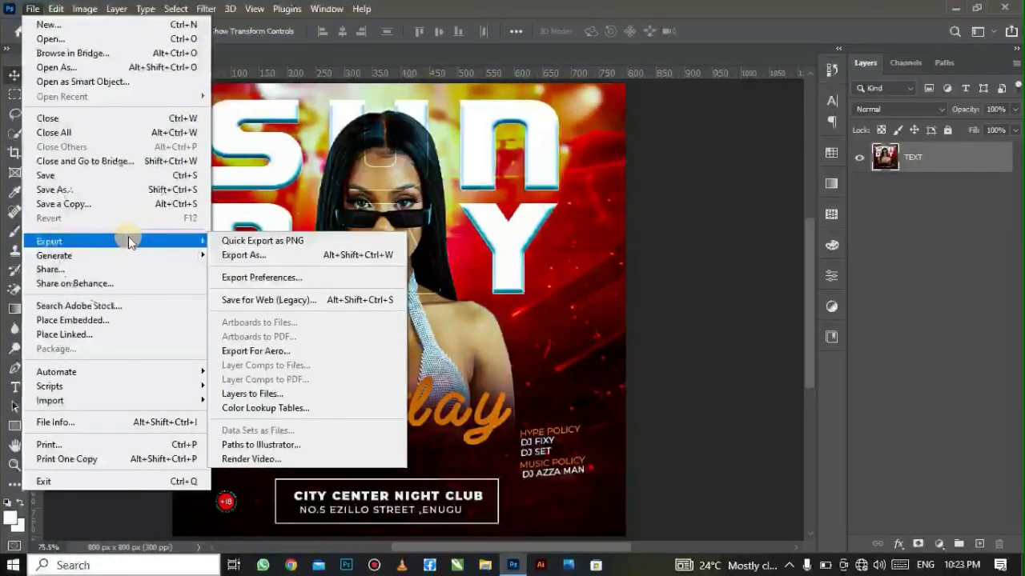
{"action": "left_click", "coordinate": [450, 233]}
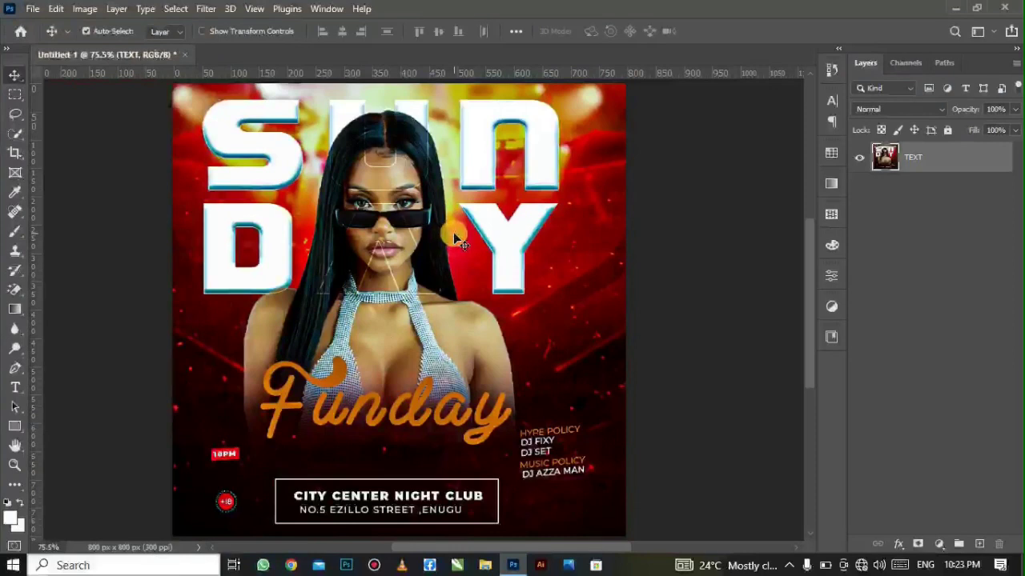